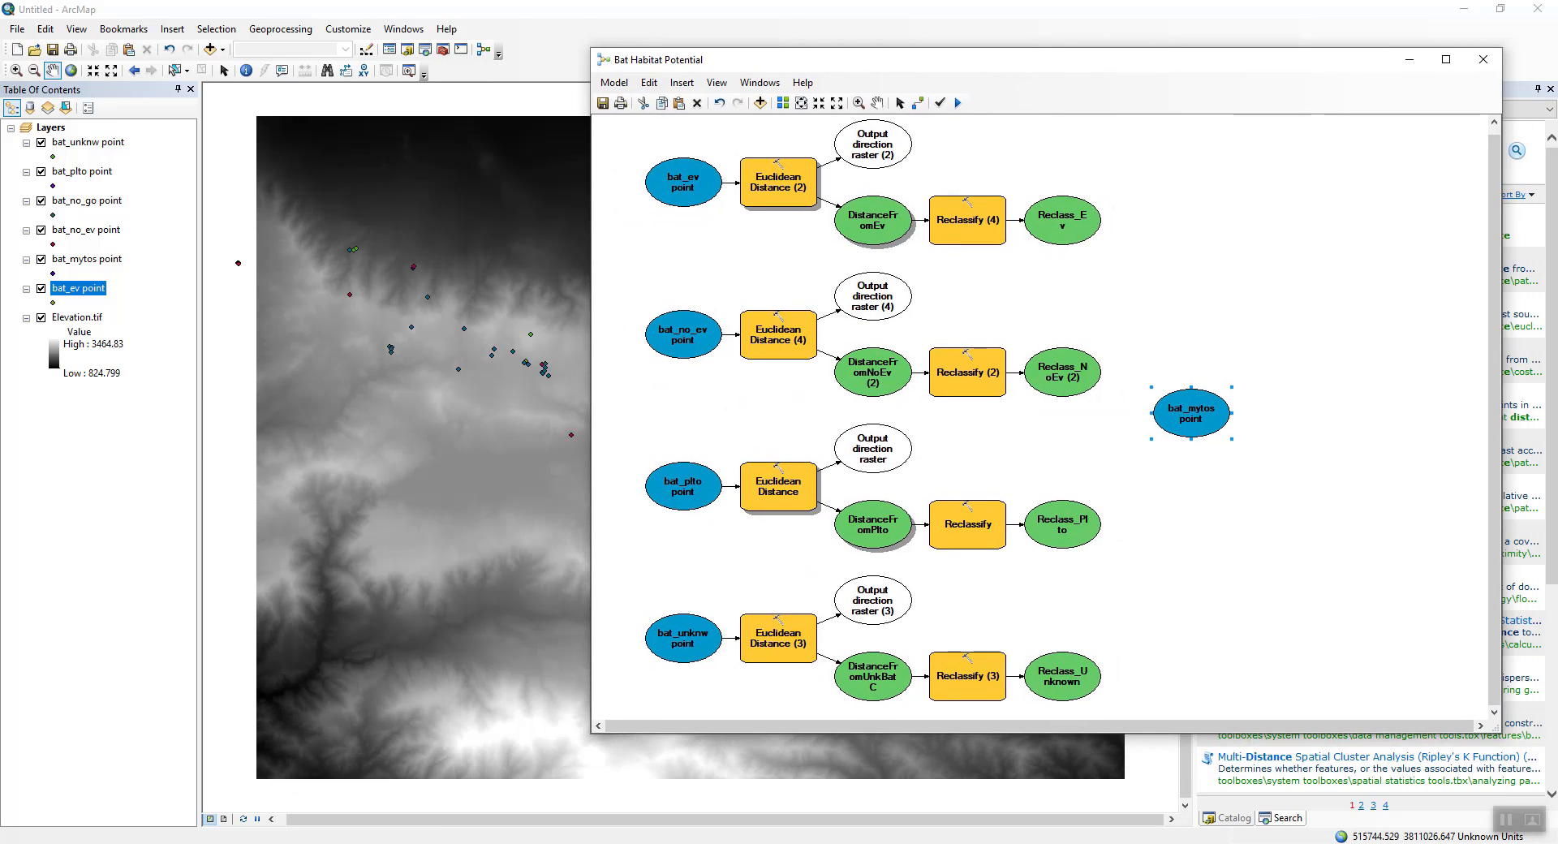
Switch to notes.txt in Notepad and read the buffer distances and ratings for each bat data type
{"action": "key", "text": "alt+Tab"}
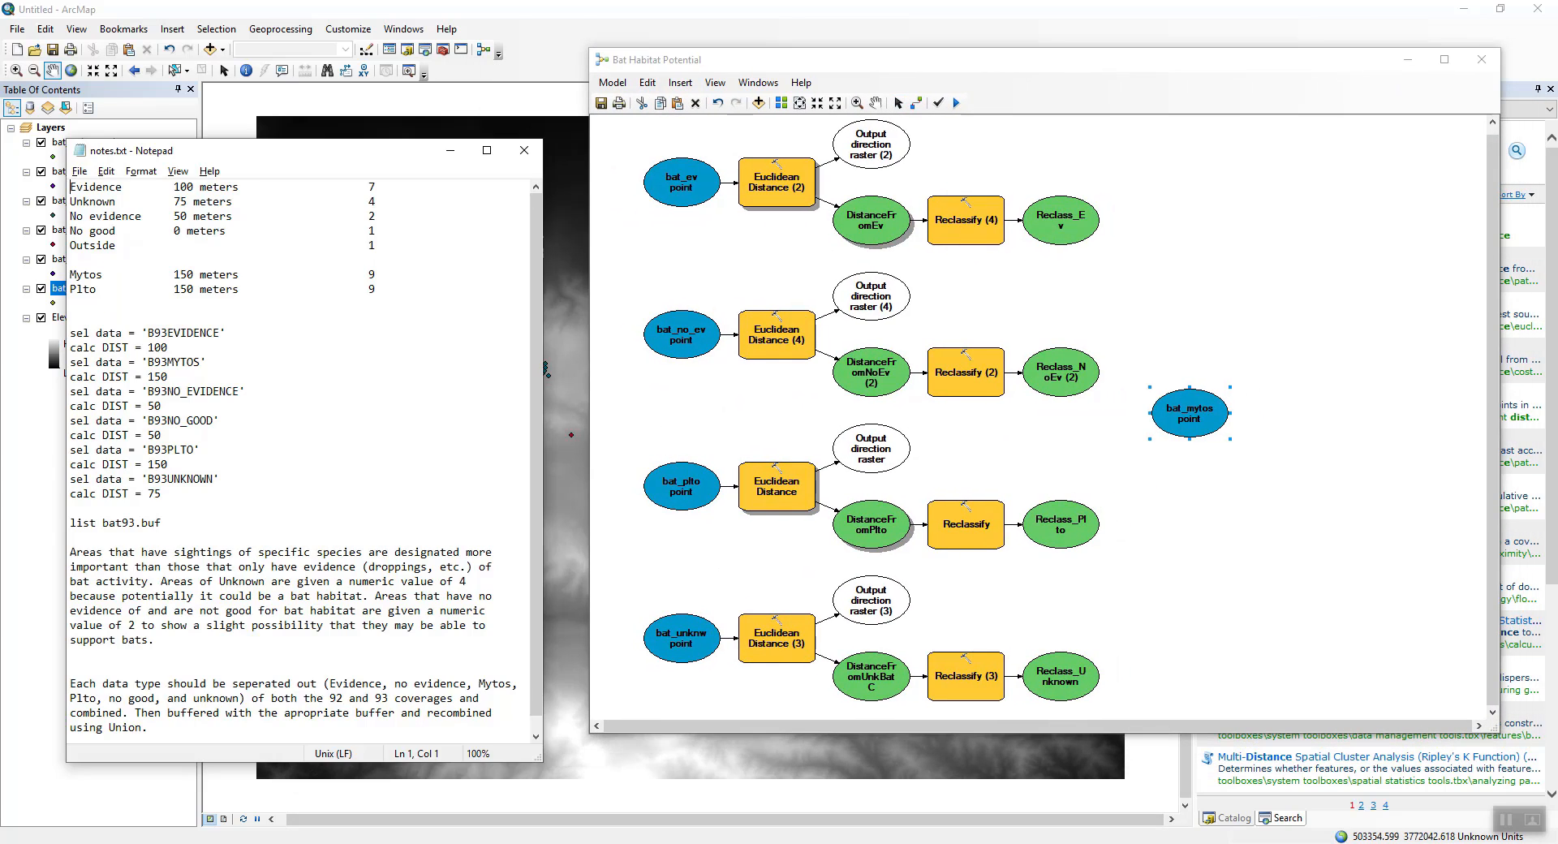
{"action": "left_click_drag", "start_coordinate": [363, 151], "coordinate": [408, 174]}
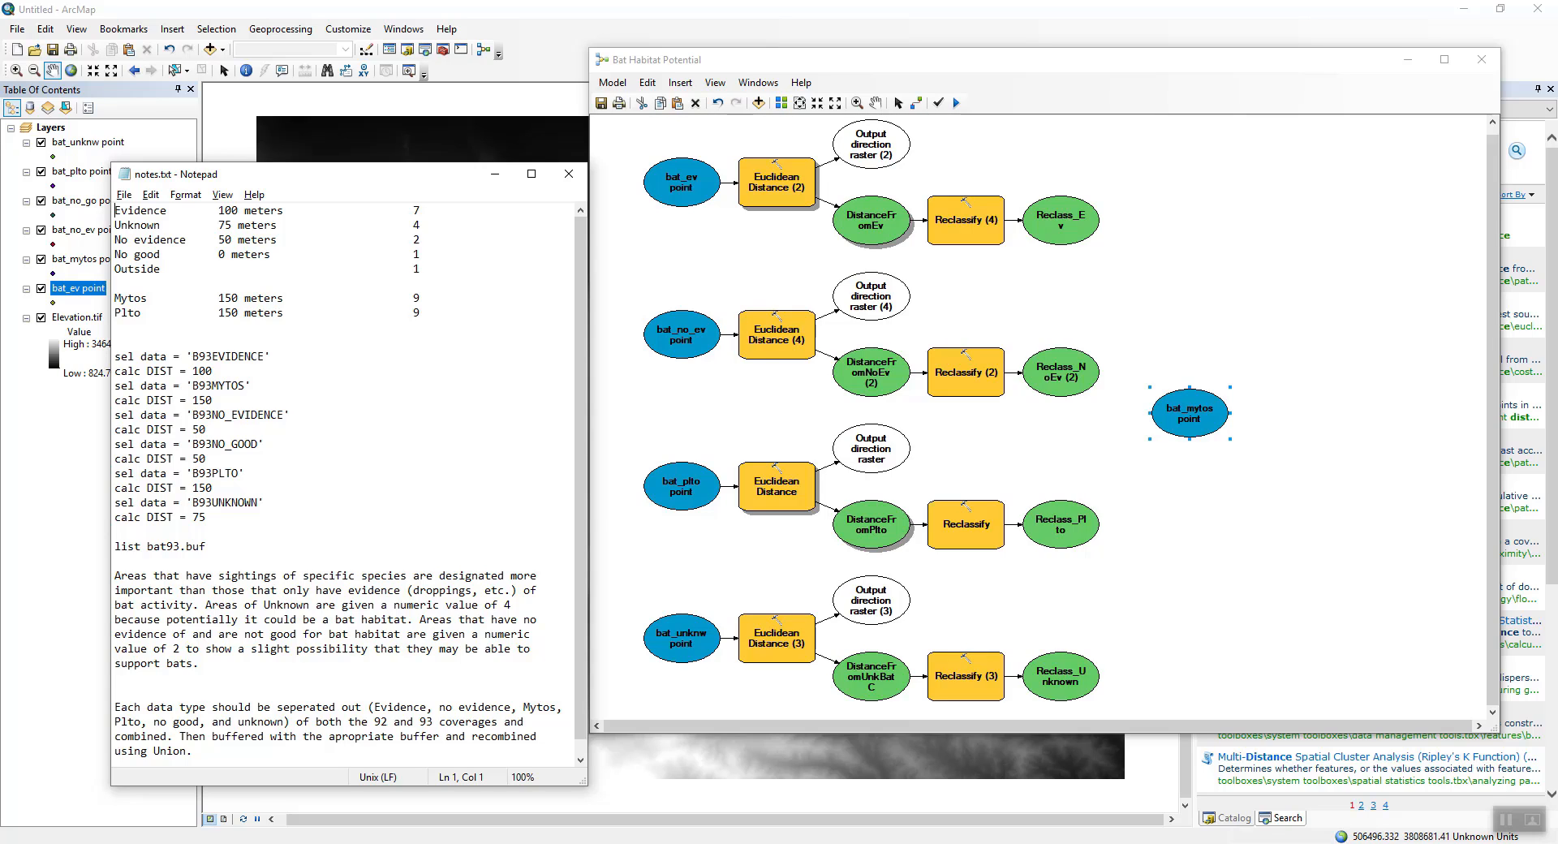
Add a Euclidean Distance (Spatial Analyst) tool to the Bat Habitat Potential model and connect bat_mytos point as its input source data
{"action": "left_click_drag", "start_coordinate": [973, 60], "coordinate": [592, 67]}
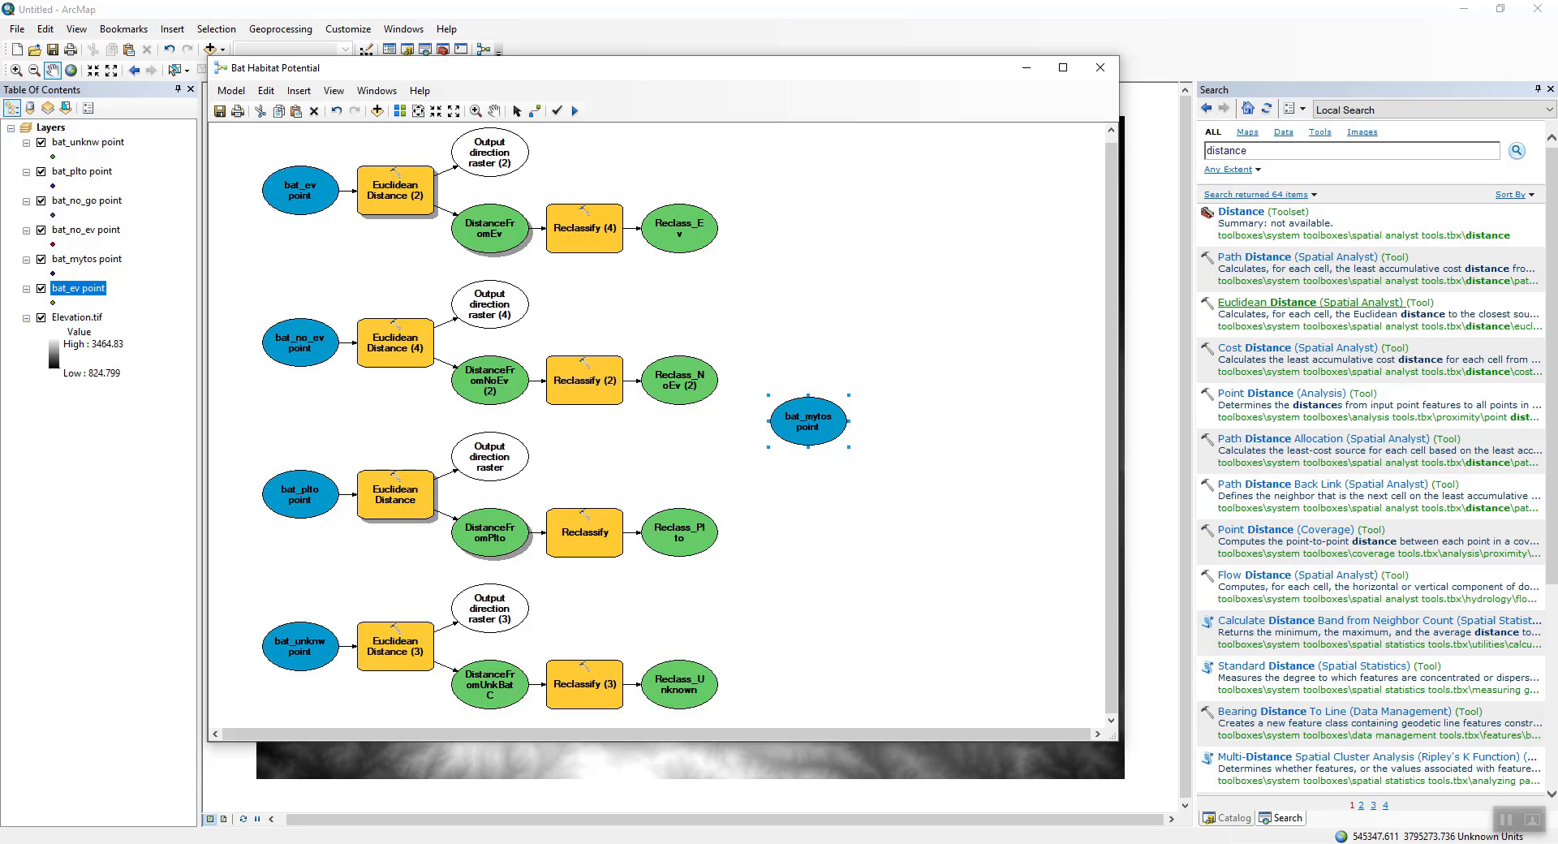
{"action": "left_click", "coordinate": [1311, 303]}
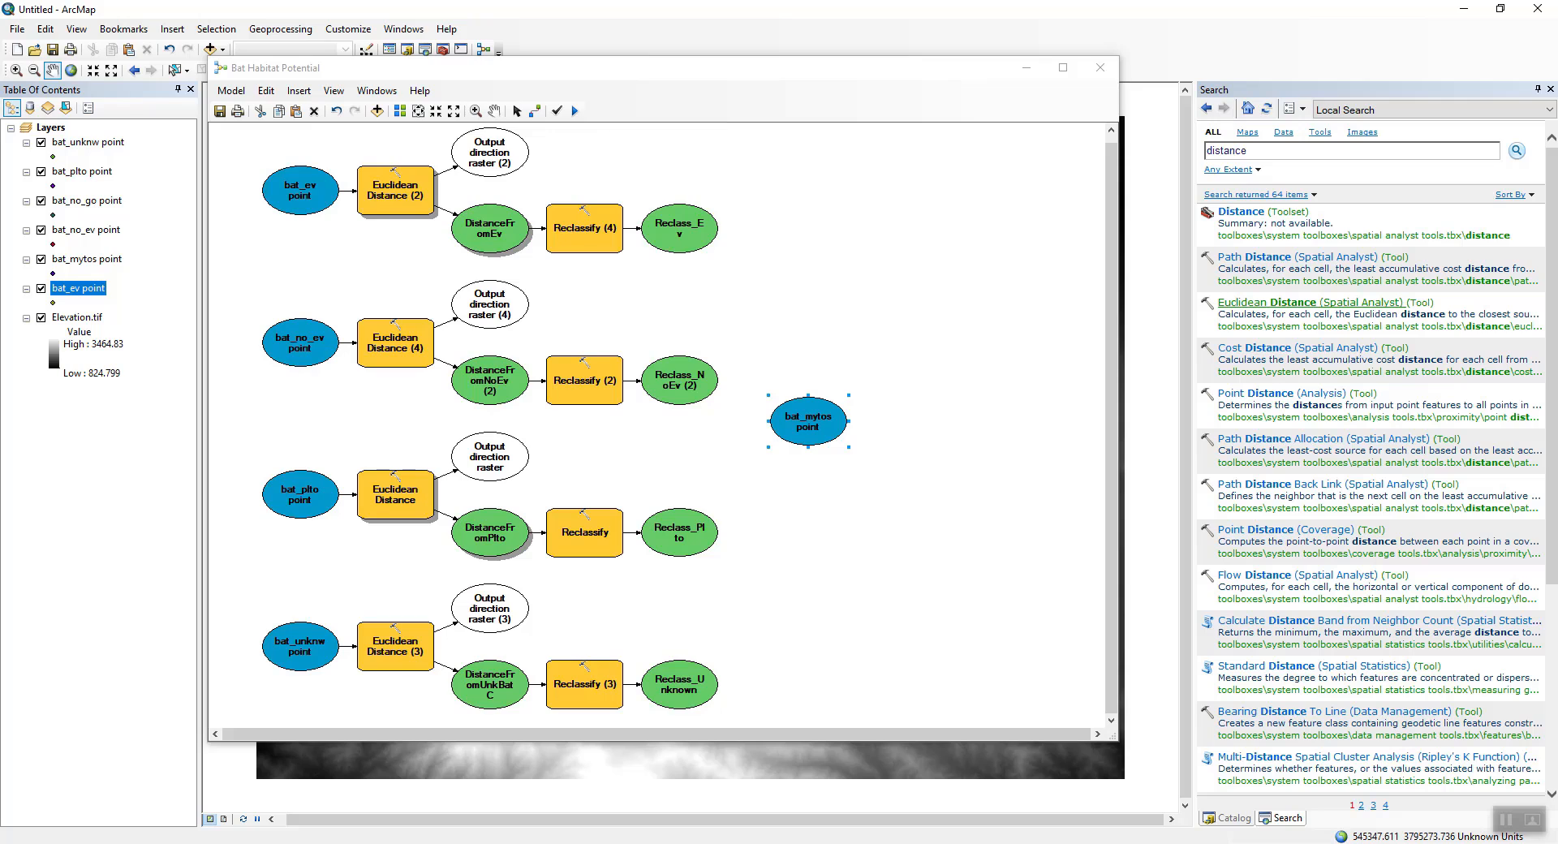
{"action": "left_click_drag", "start_coordinate": [1267, 302], "coordinate": [838, 312]}
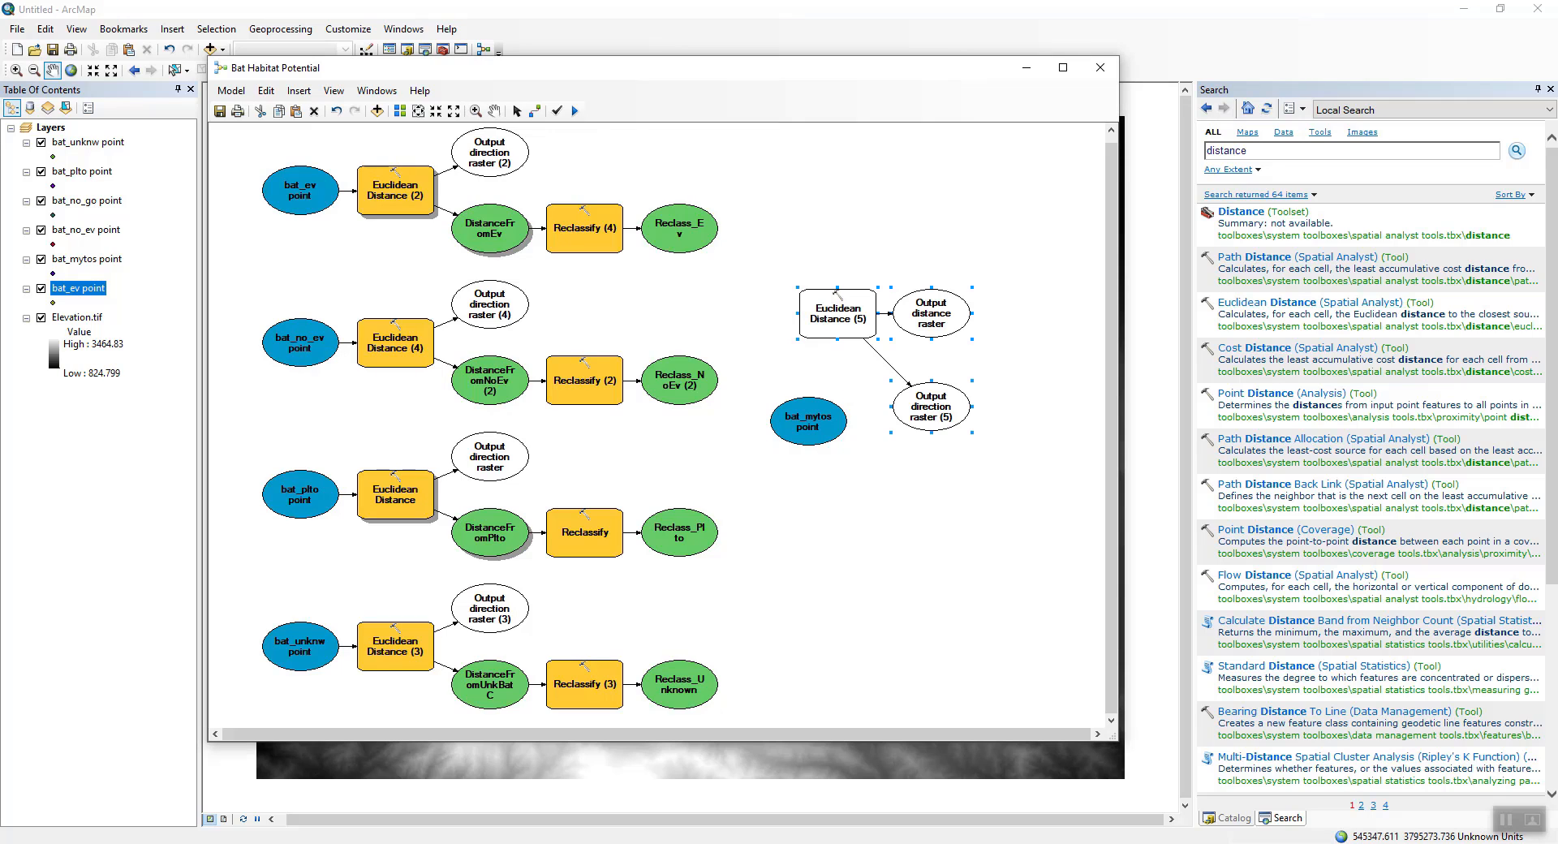
{"action": "left_click", "coordinate": [535, 111]}
{"action": "mouse_move", "coordinate": [812, 410]}
{"action": "left_mouse_down"}
{"action": "mouse_move", "coordinate": [814, 358]}
{"action": "mouse_move", "coordinate": [854, 311]}
{"action": "left_mouse_up"}
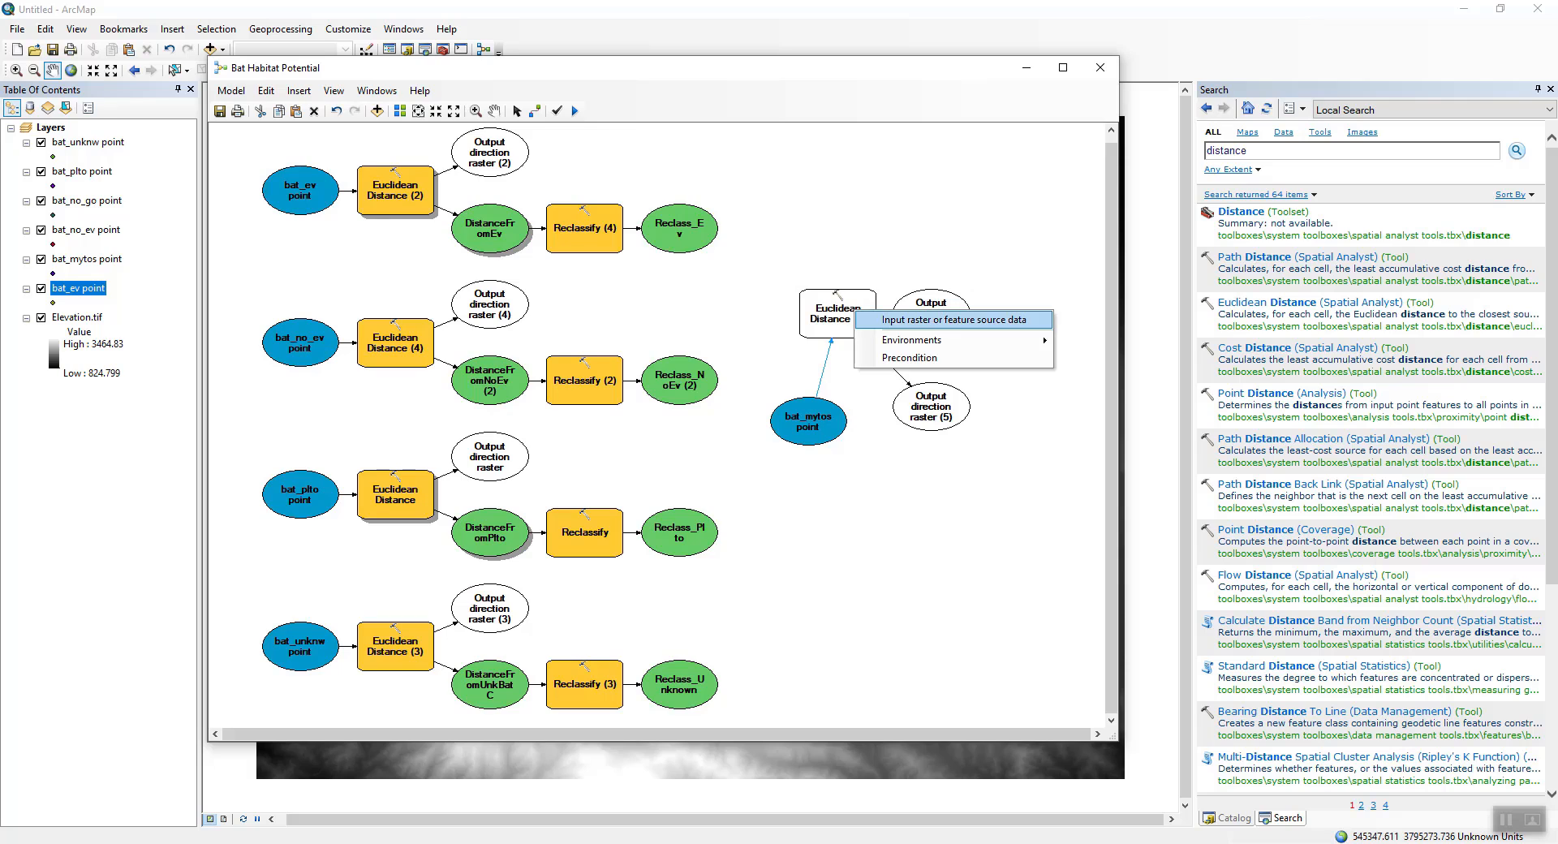
{"action": "left_click", "coordinate": [917, 320]}
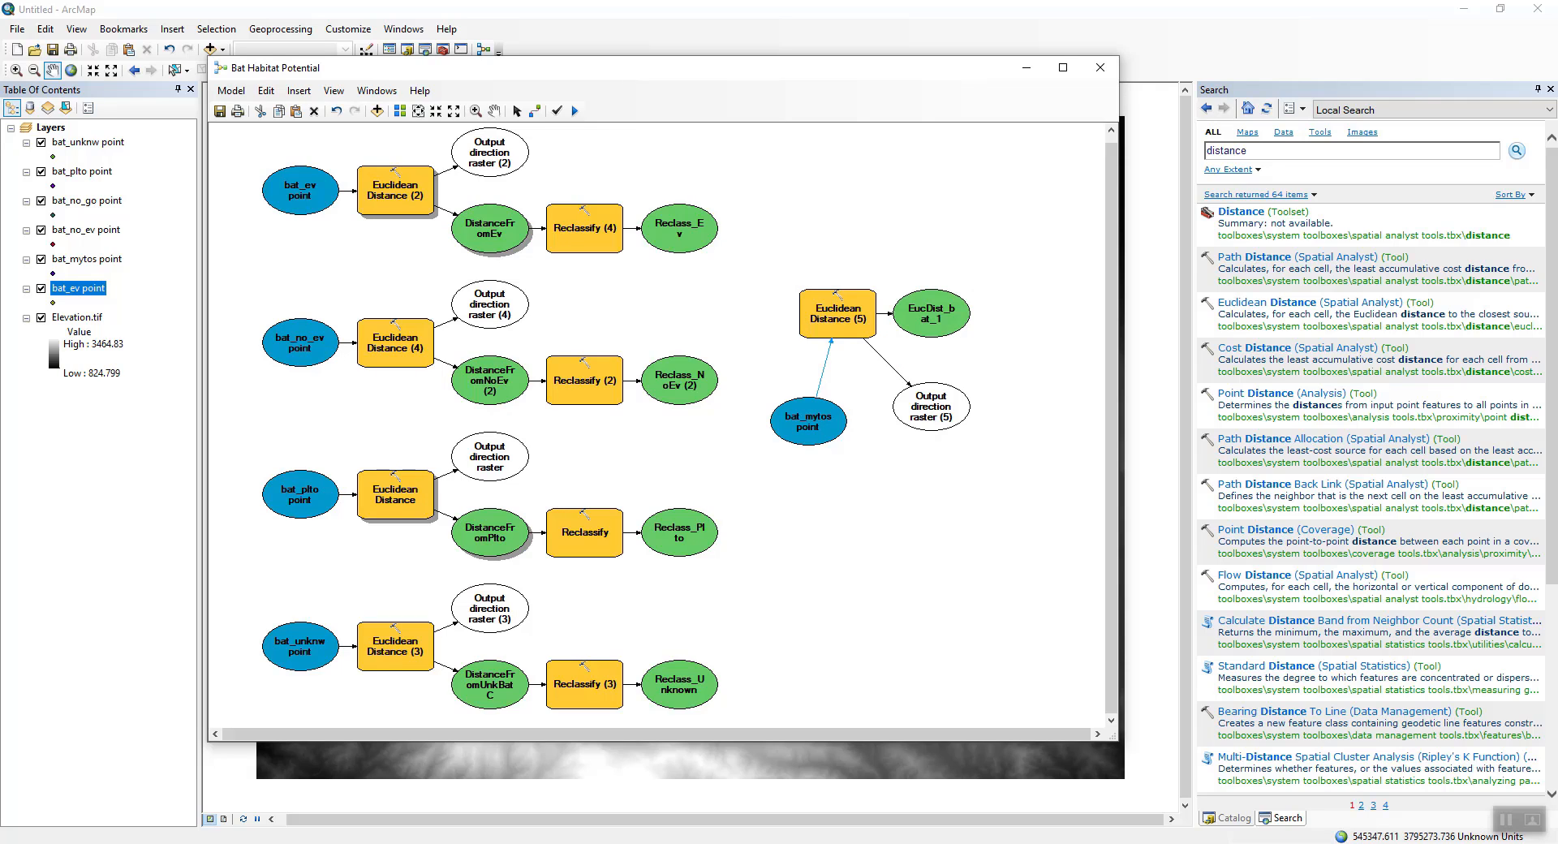
Save the new Euclidean Distance tool's output distance raster as DistanceFromMyotis in Scratch.gdb
{"action": "double_click", "coordinate": [931, 313]}
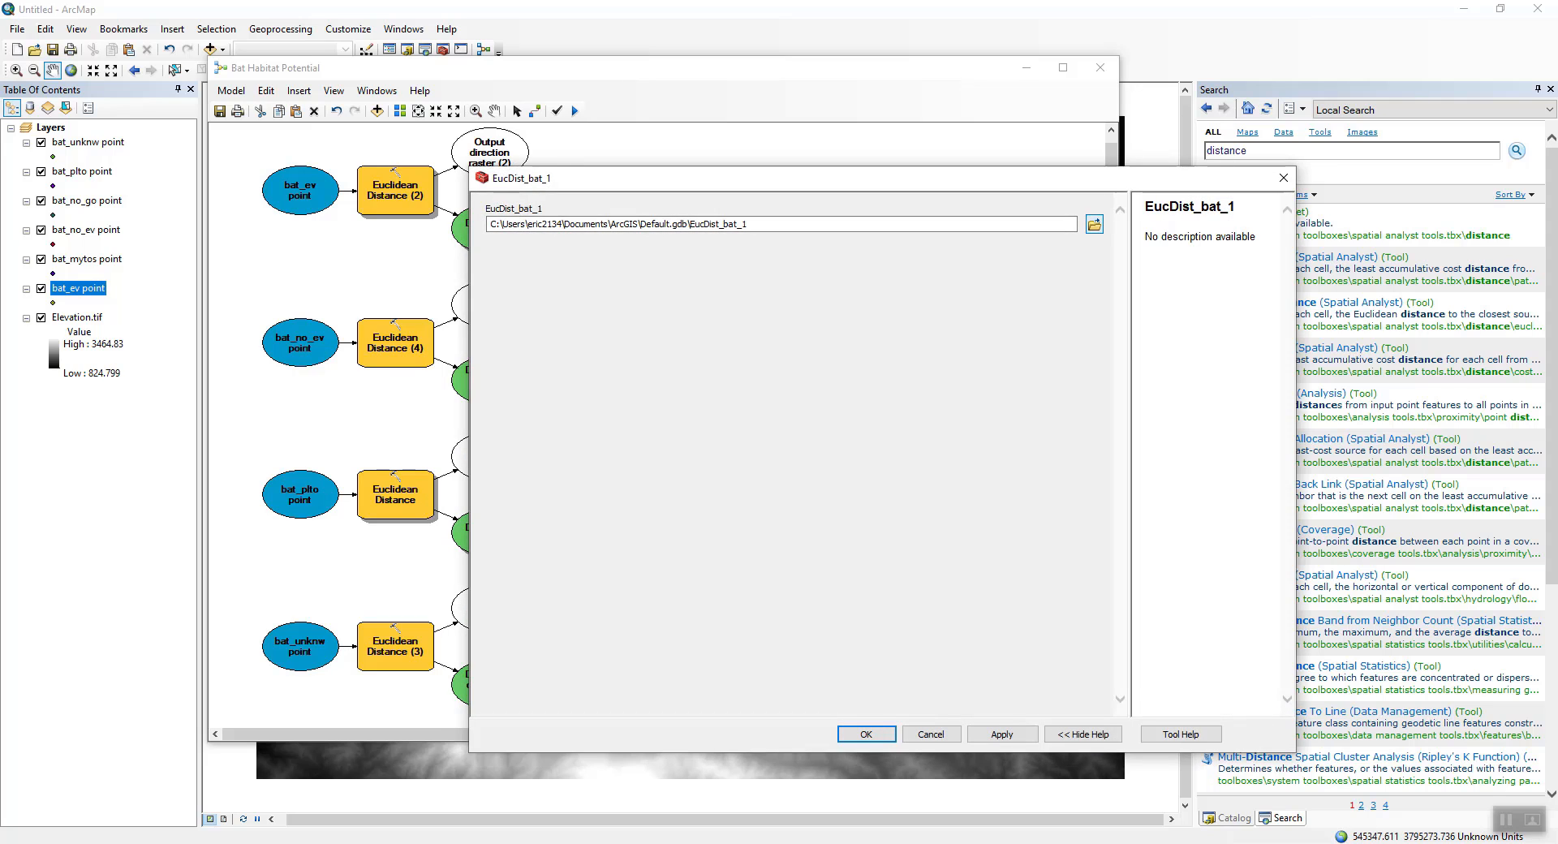
{"action": "left_click", "coordinate": [1094, 224]}
{"action": "type", "text": "Distanc"}
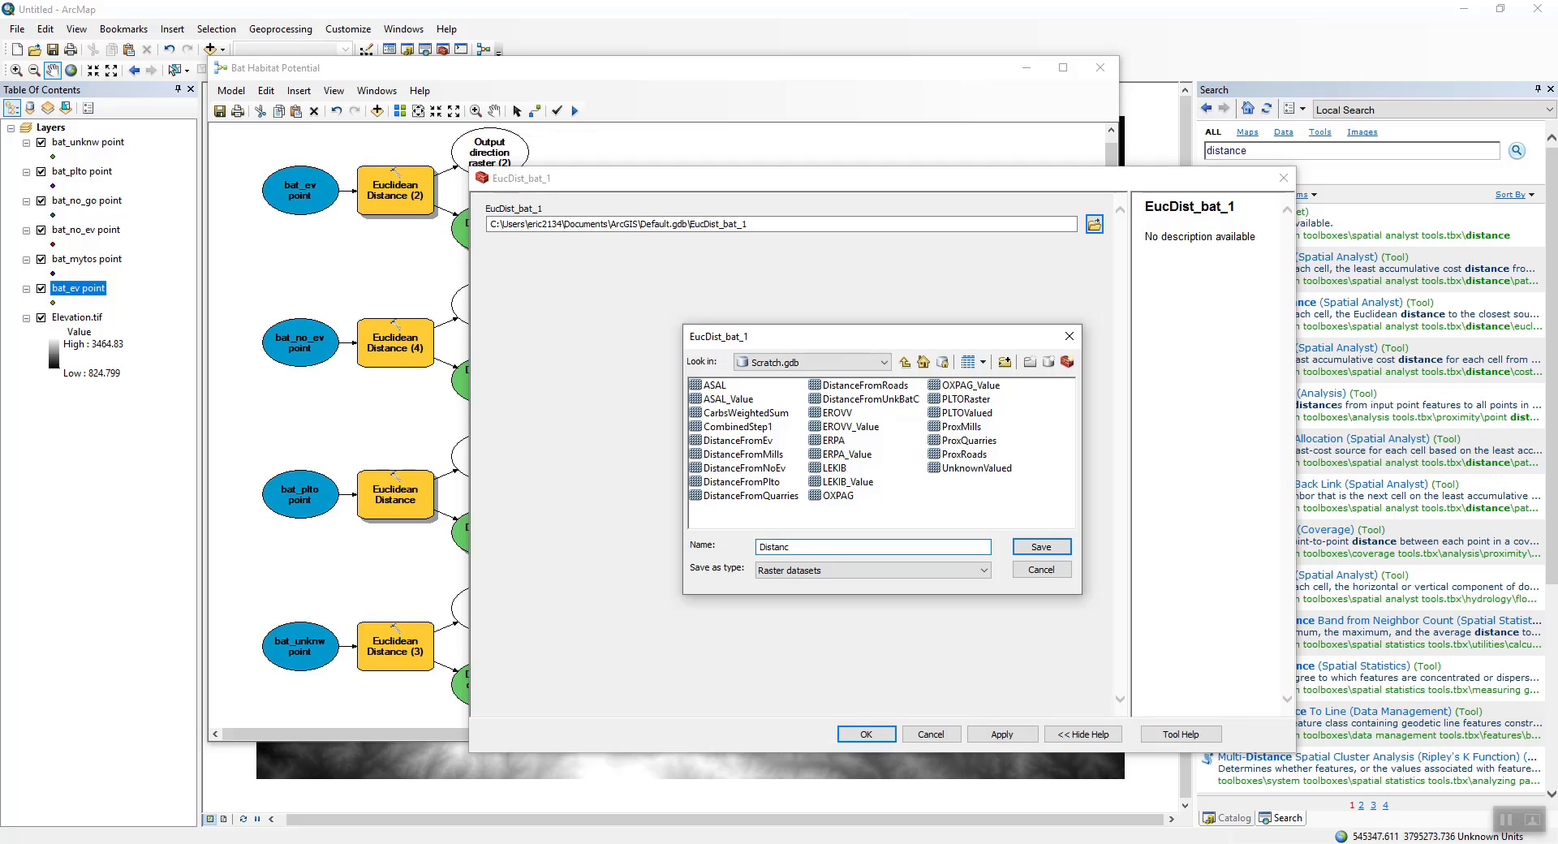
{"action": "type", "text": "eFromMyotis"}
{"action": "key", "text": "Return"}
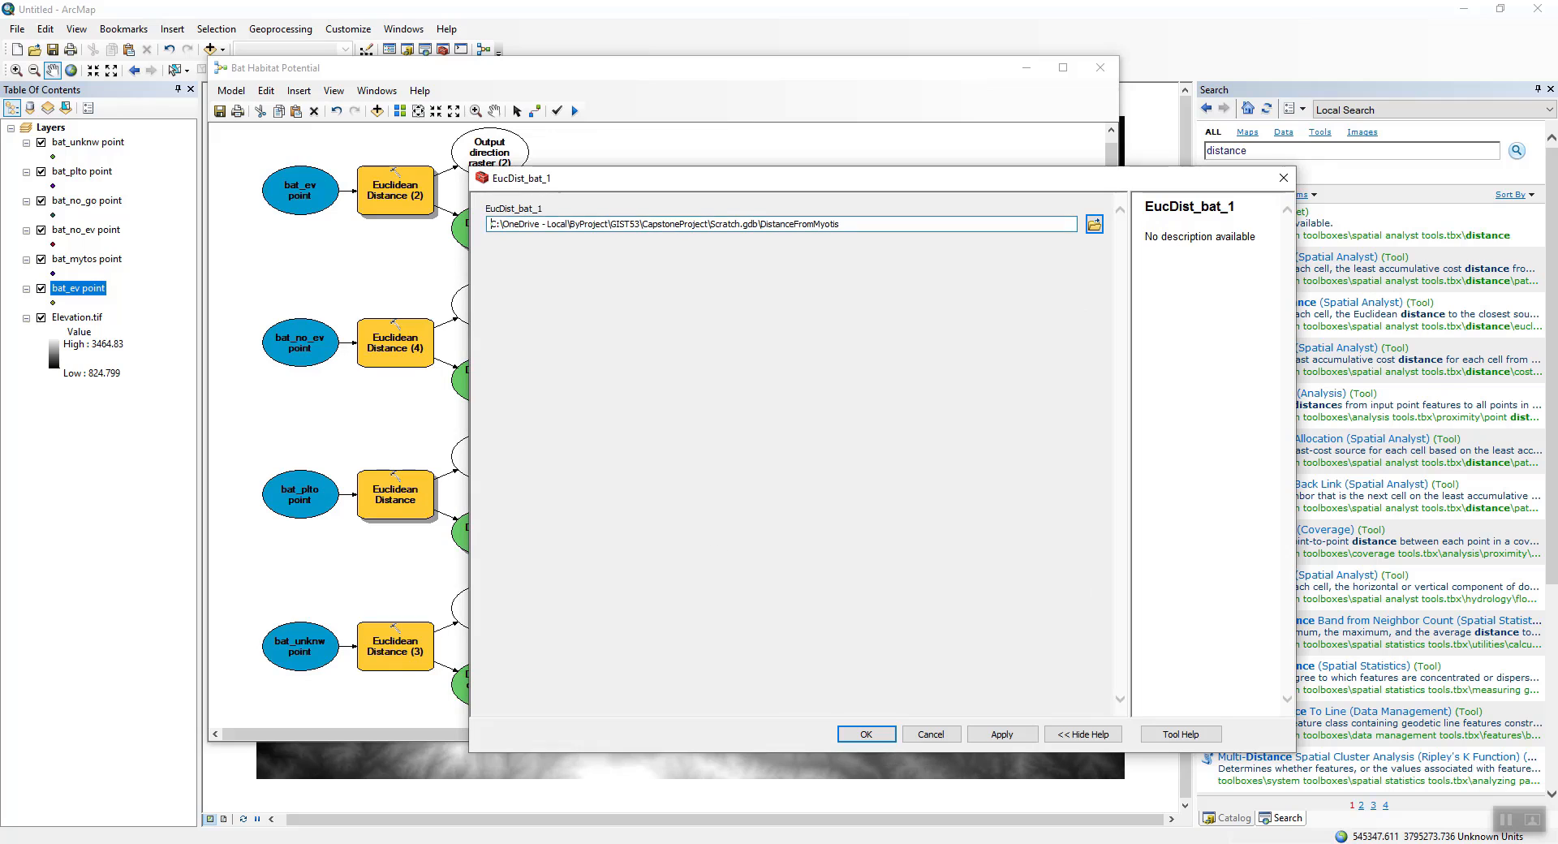
{"action": "key", "text": "Return"}
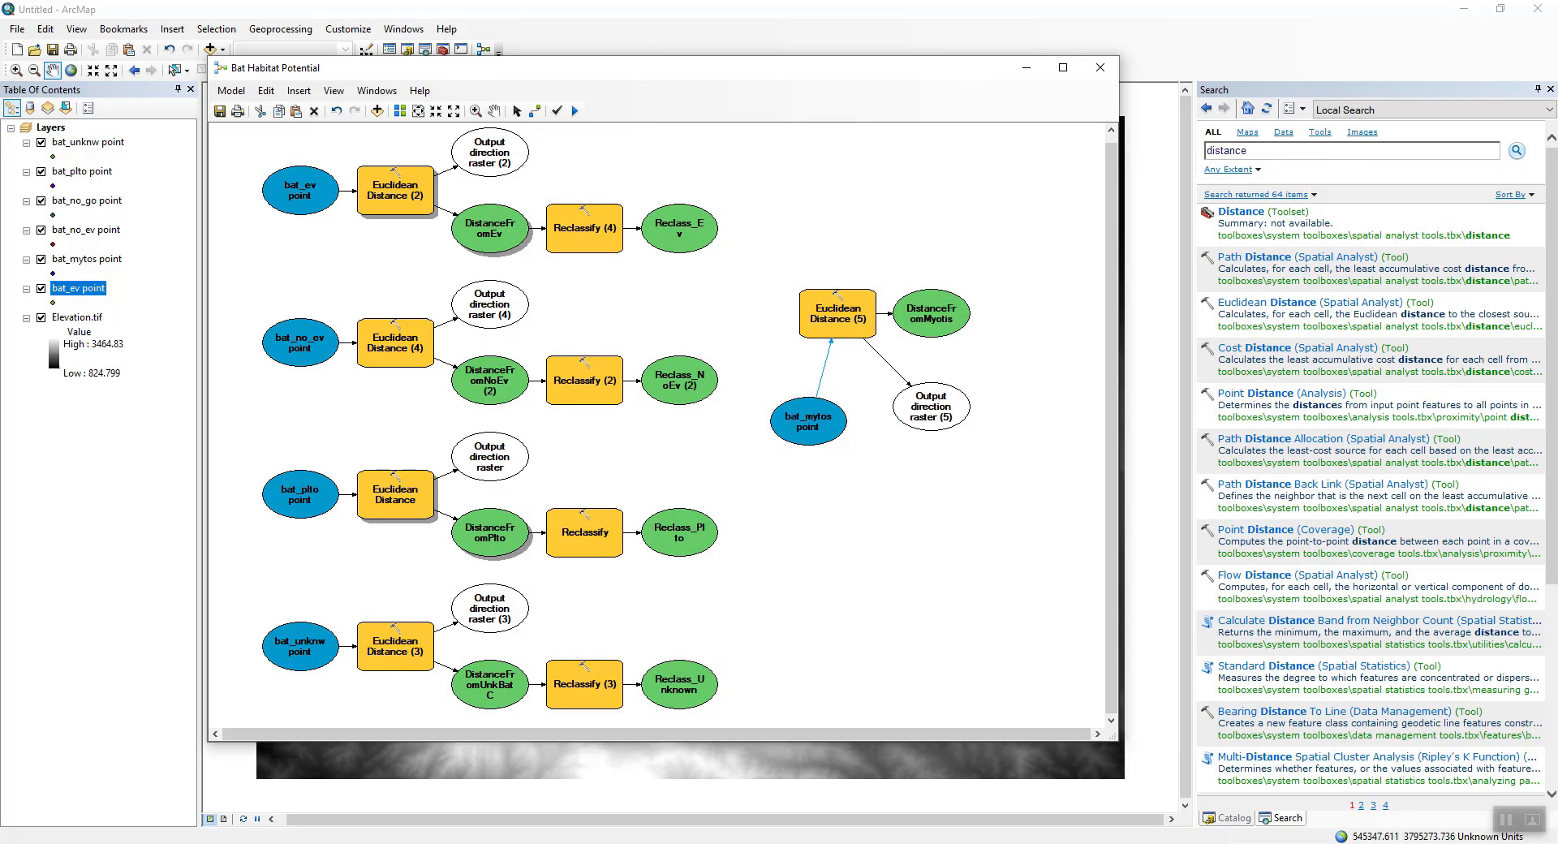
{"action": "double_click", "coordinate": [1227, 151]}
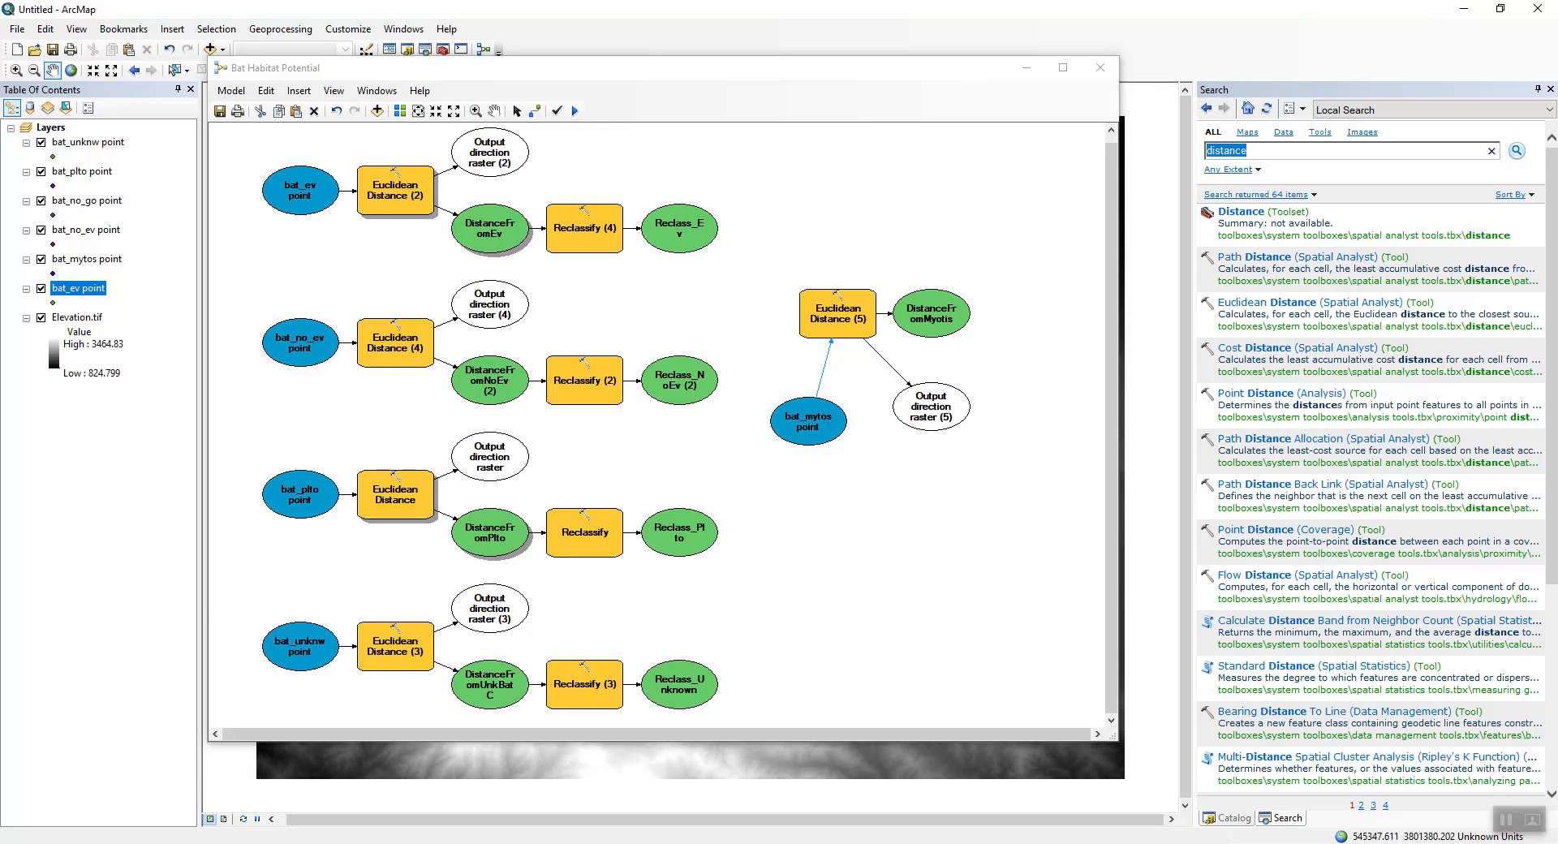
{"action": "type", "text": "reclas"}
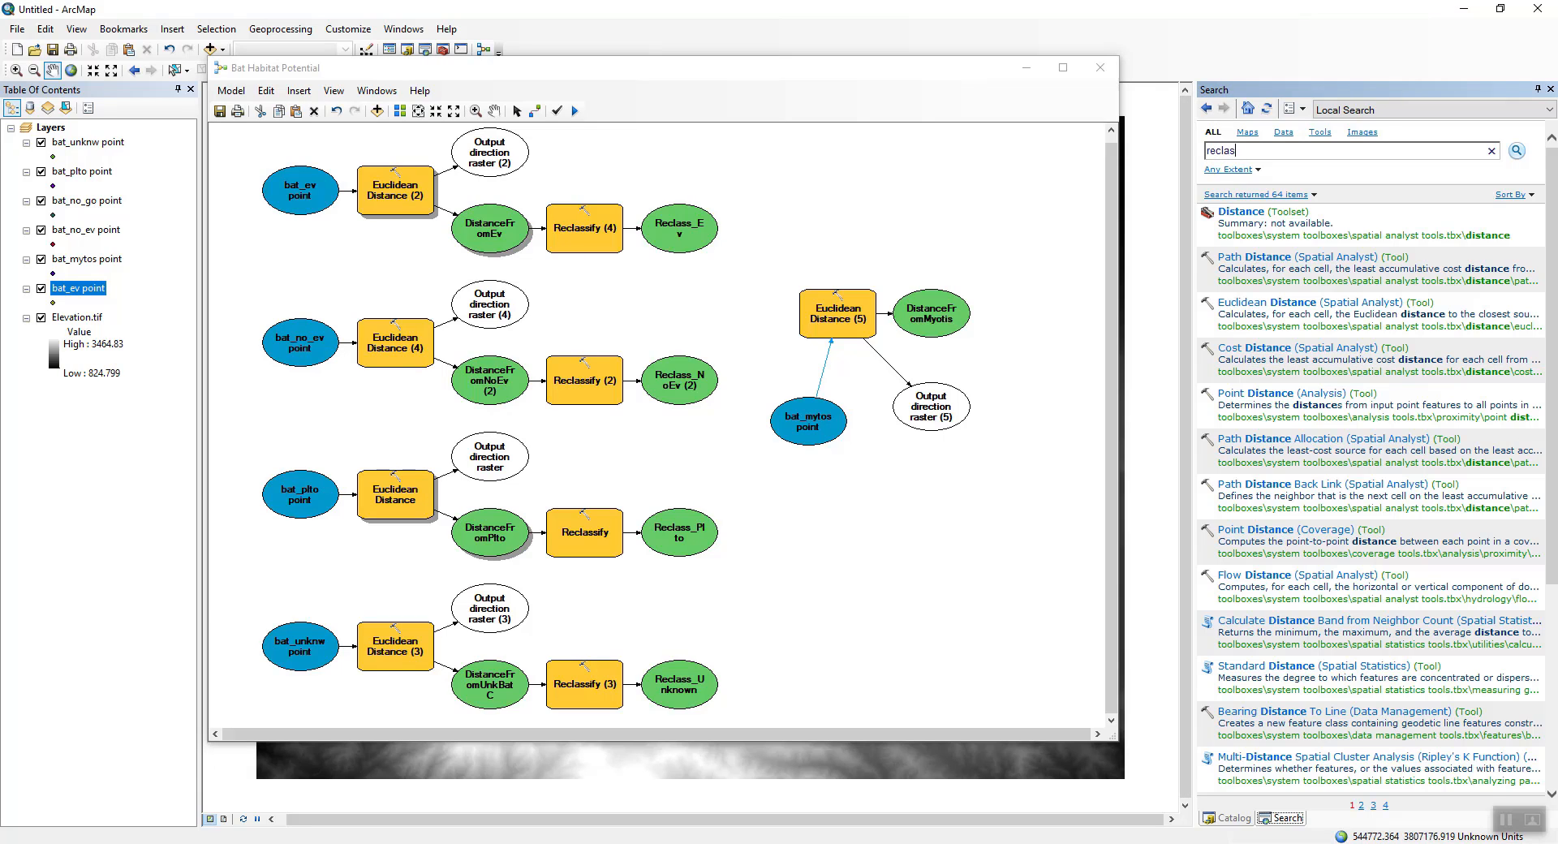
{"action": "type", "text": "ify"}
{"action": "key", "text": "Return"}
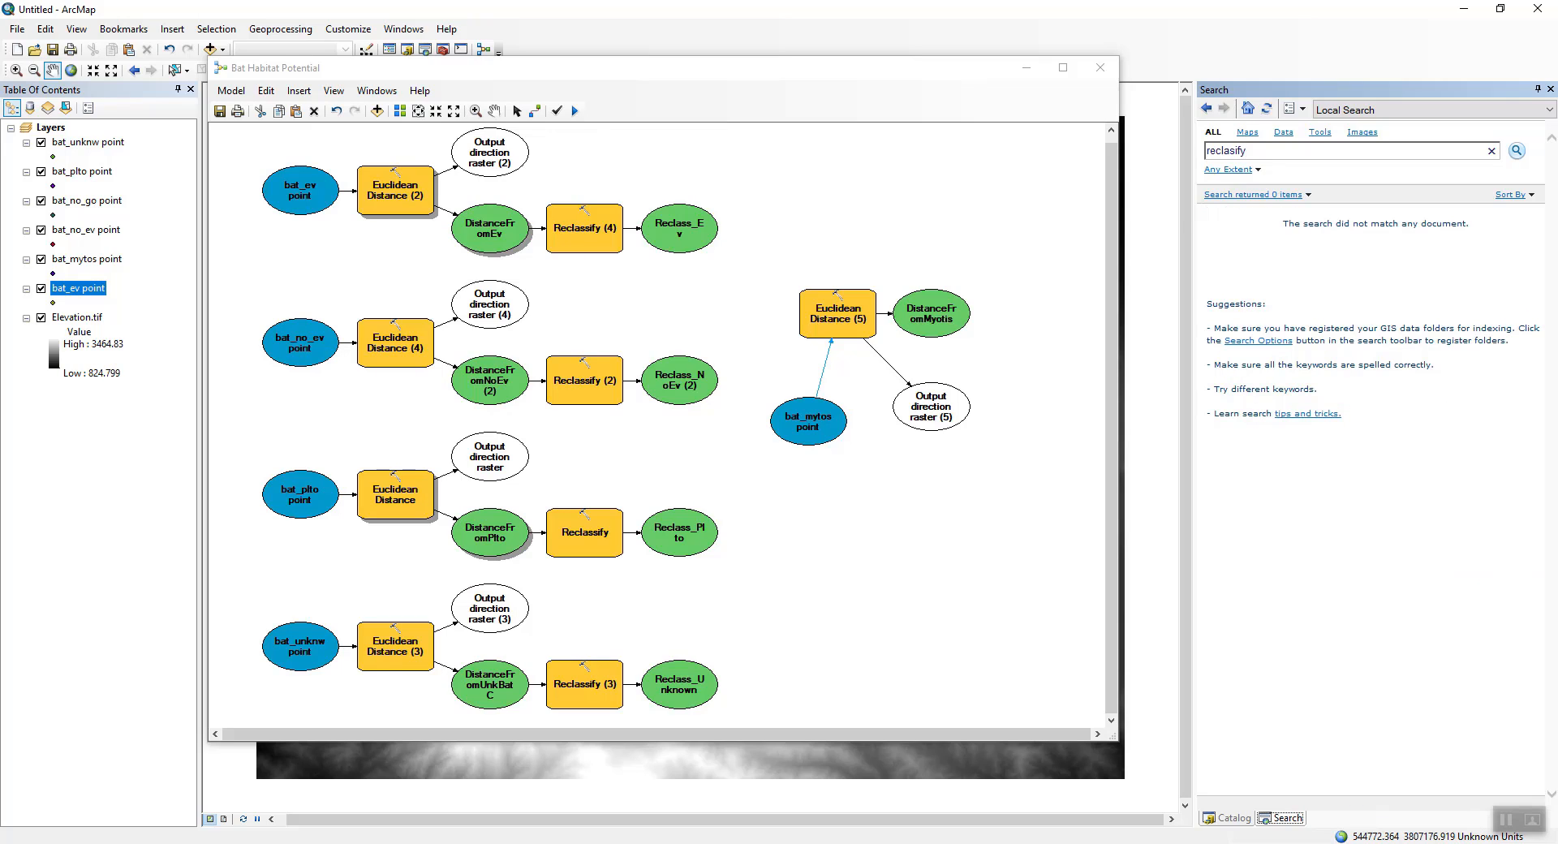
Search for reclassify, add the Reclassify (Spatial Analyst) tool to the model and connect DistanceFromMyotis as its input raster
{"action": "double_click", "coordinate": [1207, 150]}
{"action": "key", "text": "BackSpace"}
{"action": "type", "text": "reclassify"}
{"action": "key", "text": "Return"}
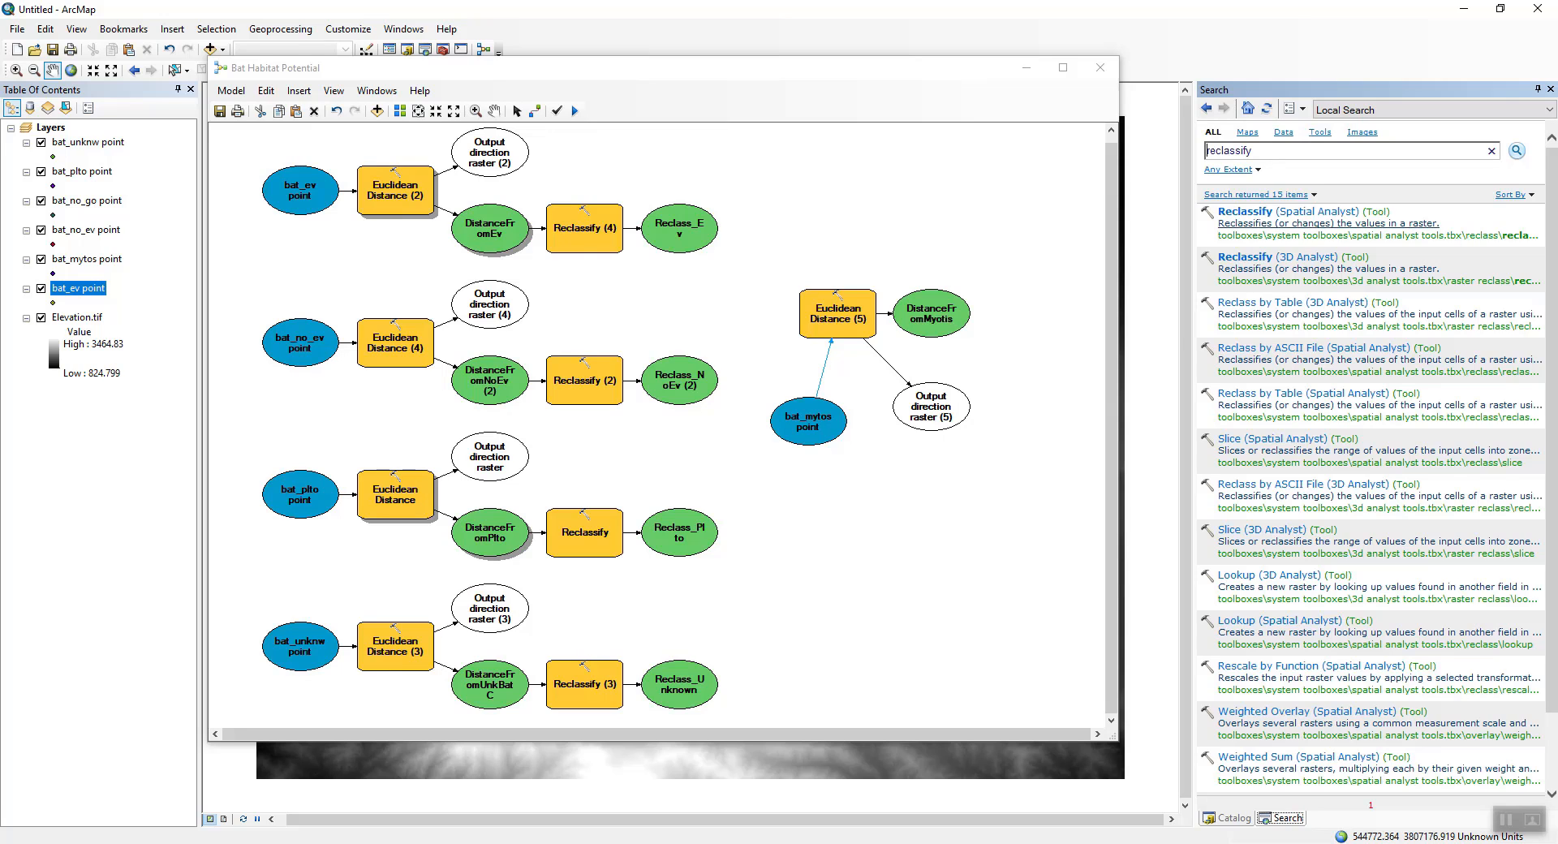
{"action": "left_click_drag", "start_coordinate": [1265, 213], "coordinate": [933, 197]}
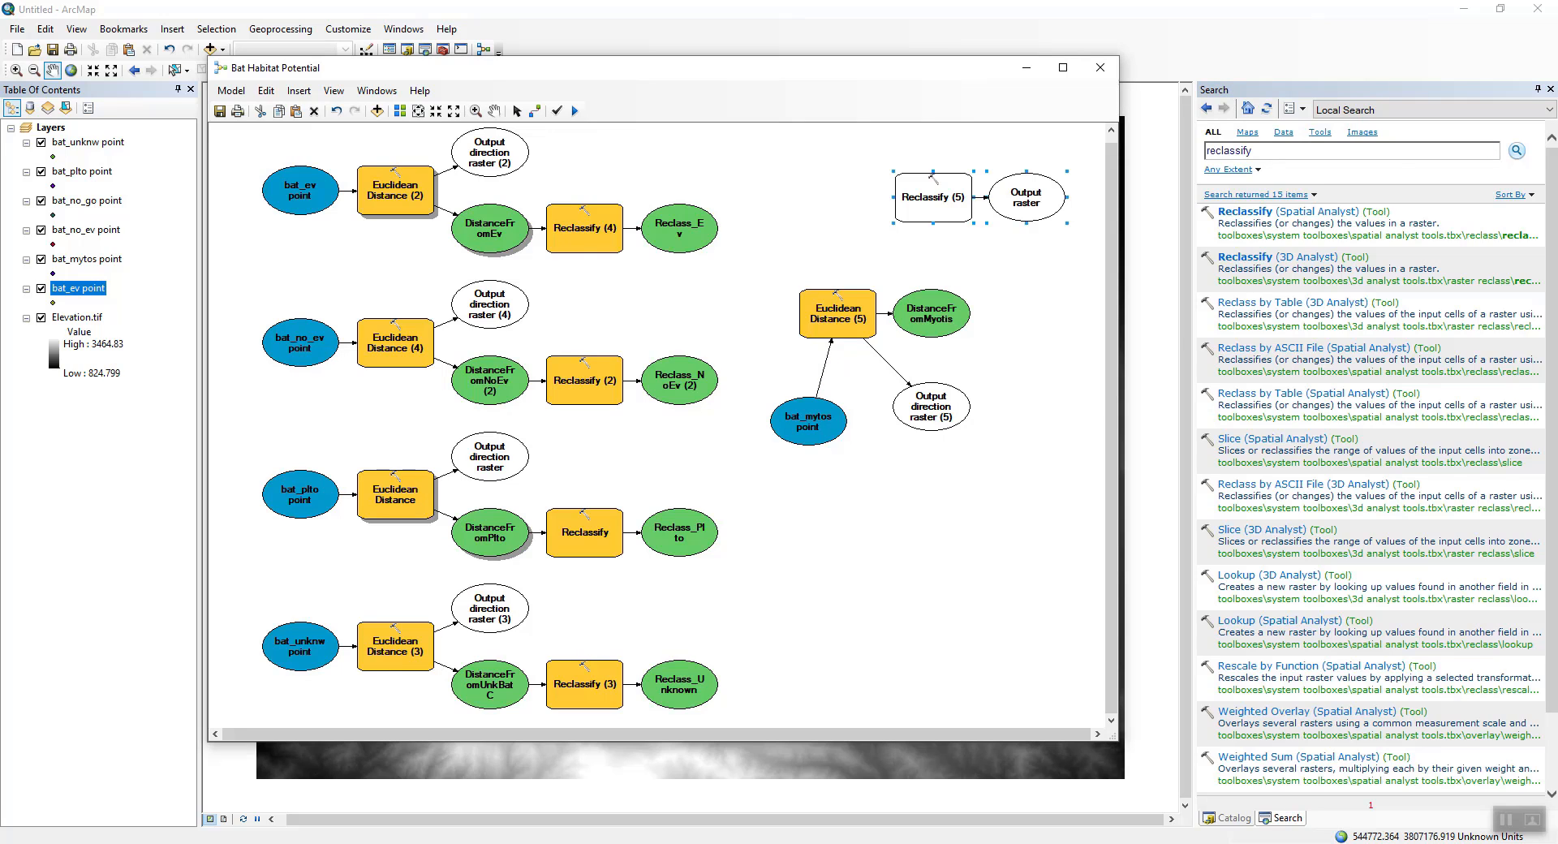
{"action": "left_click_drag", "start_coordinate": [932, 313], "coordinate": [934, 197]}
{"action": "left_click", "coordinate": [977, 204]}
{"action": "double_click", "coordinate": [934, 197]}
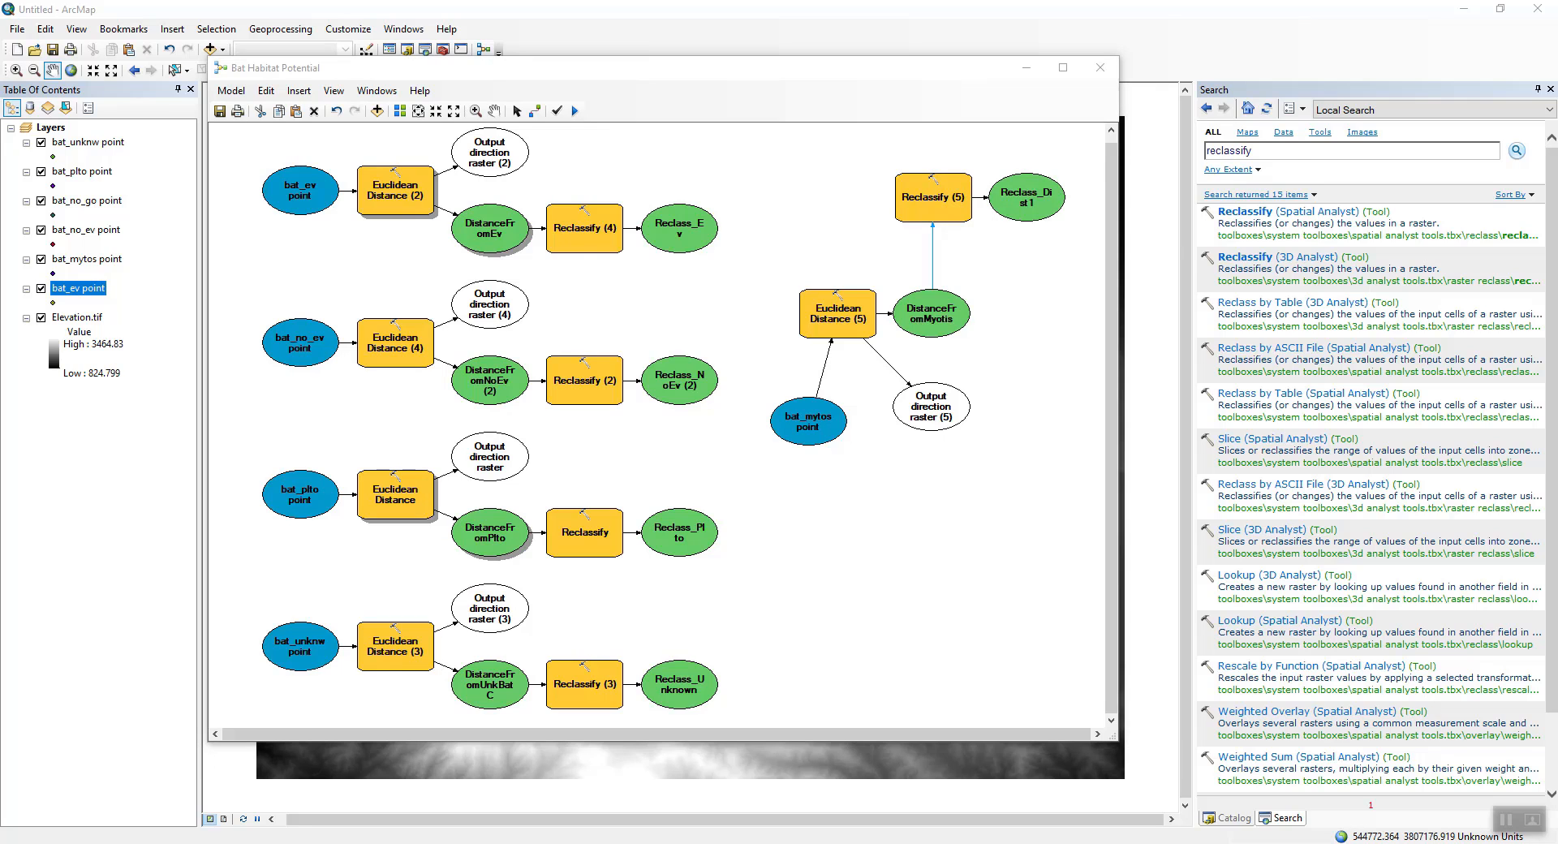
{"action": "left_click_drag", "start_coordinate": [885, 177], "coordinate": [1050, 192]}
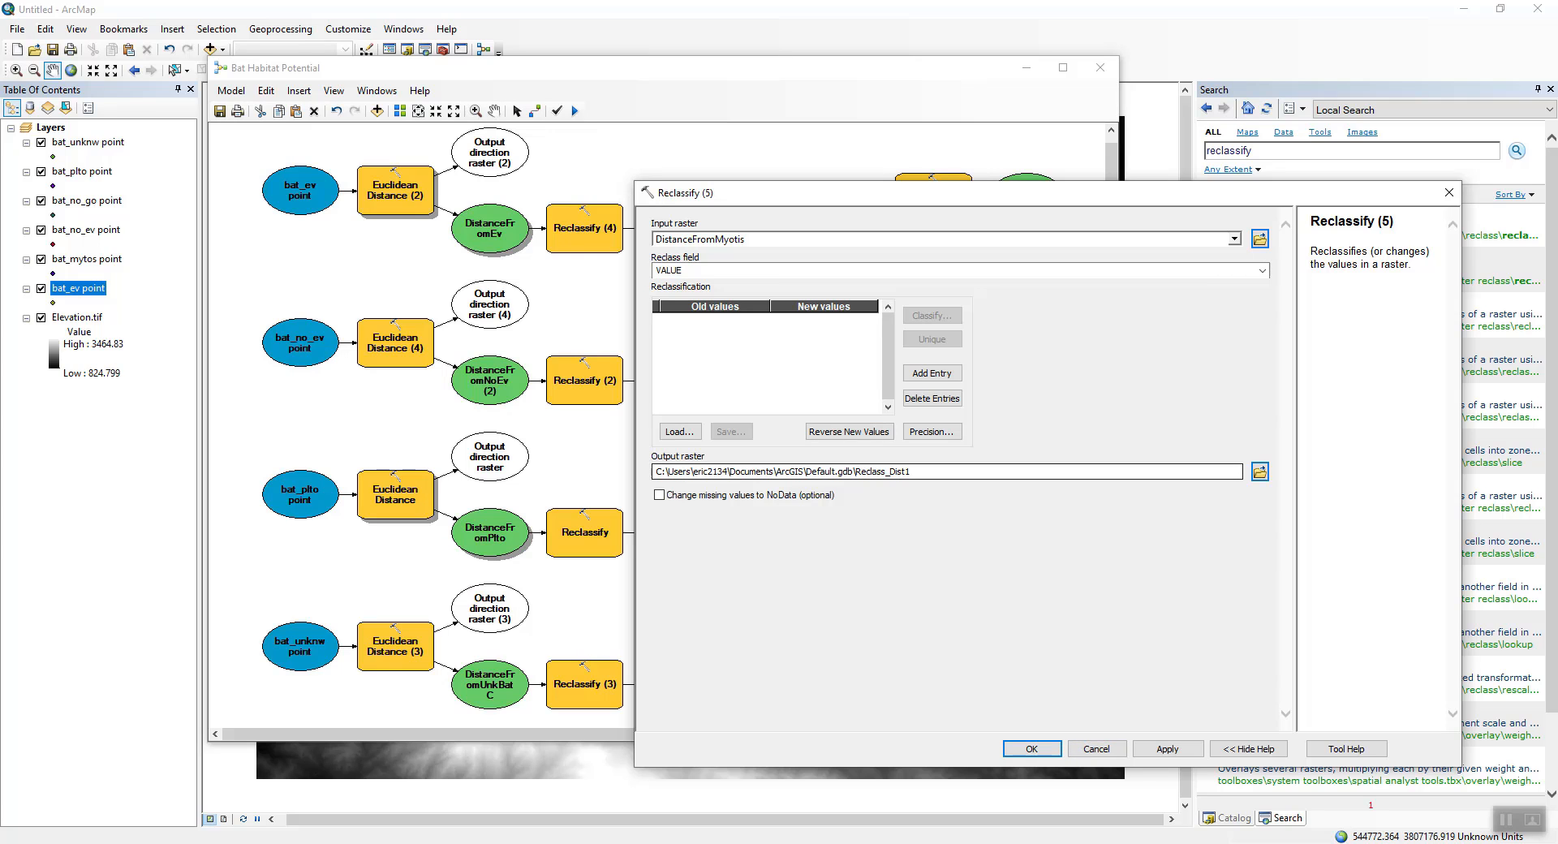
{"action": "left_click", "coordinate": [1098, 749]}
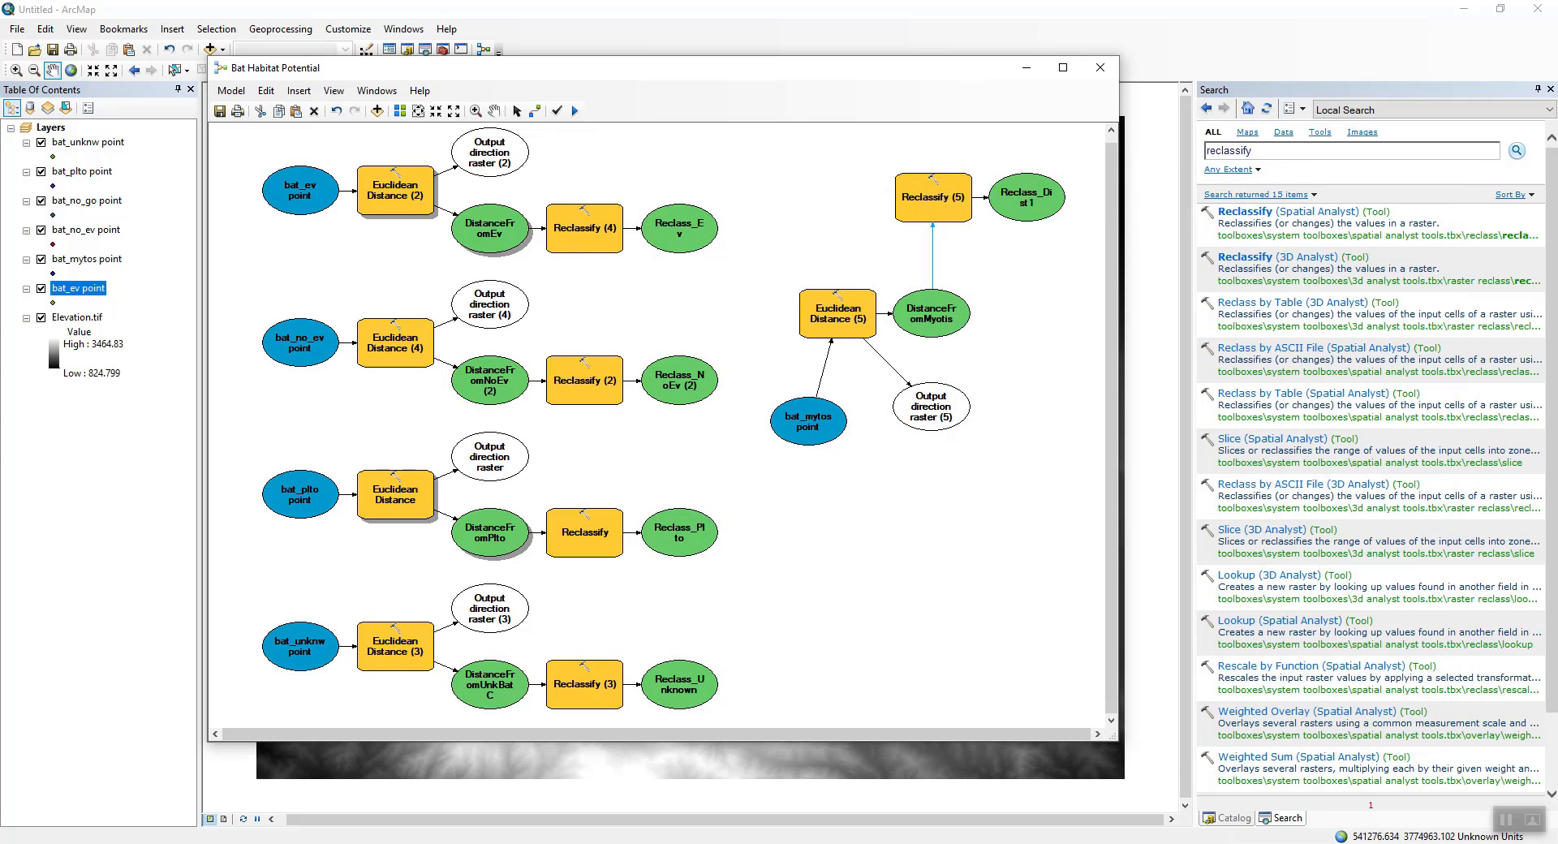
Run only the Euclidean Distance (5) tool and dismiss its progress report
{"action": "right_click", "coordinate": [848, 318]}
{"action": "left_click", "coordinate": [889, 366]}
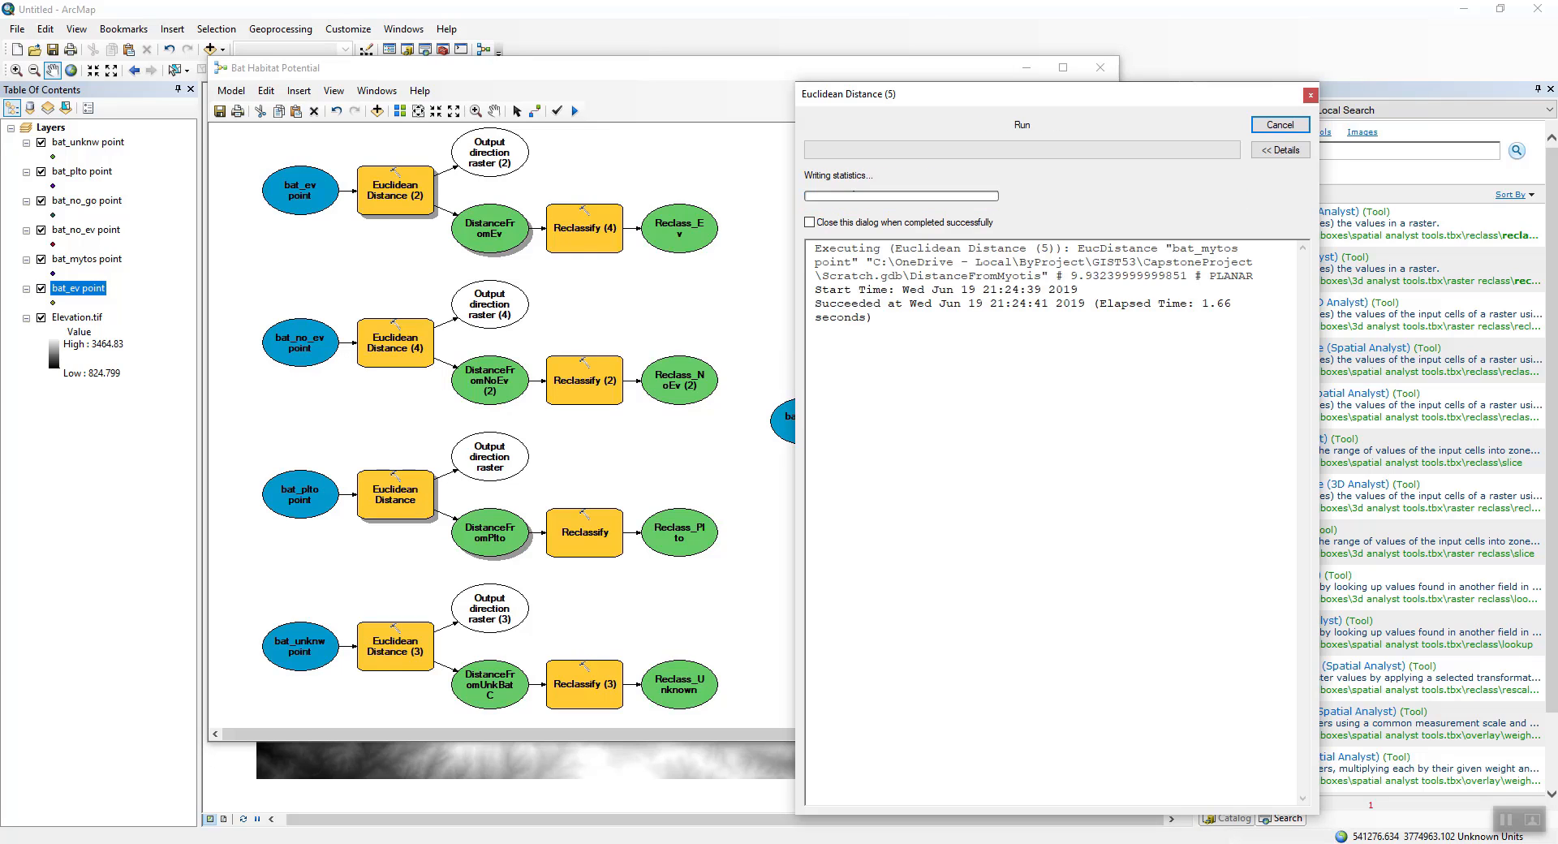
{"action": "left_click", "coordinate": [1280, 125]}
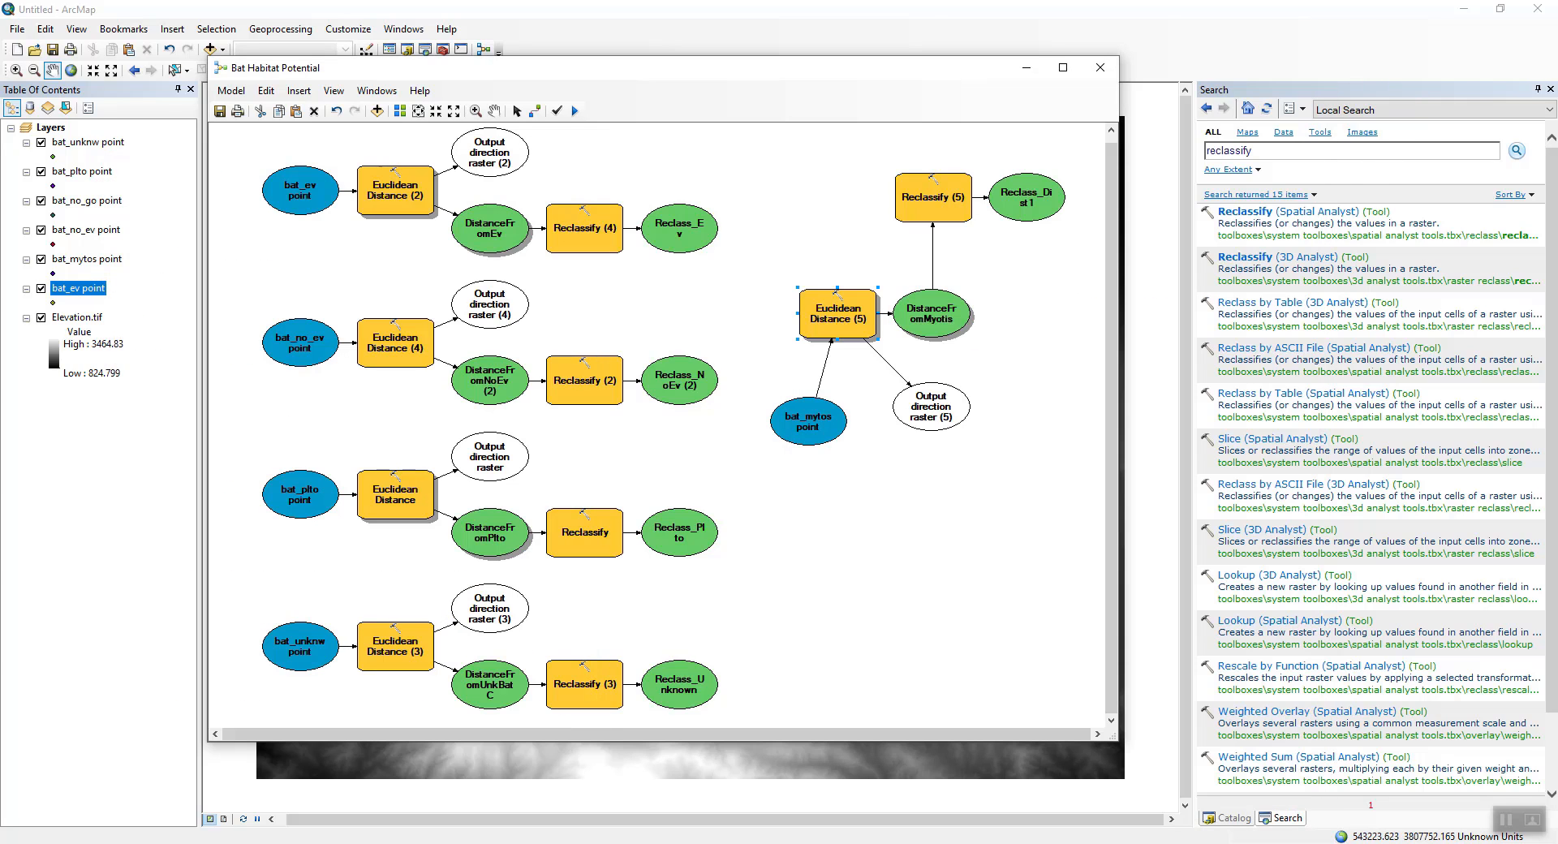
Classify the DistanceFromMyotis values in Reclassify (5) into 2 classes
{"action": "double_click", "coordinate": [933, 197]}
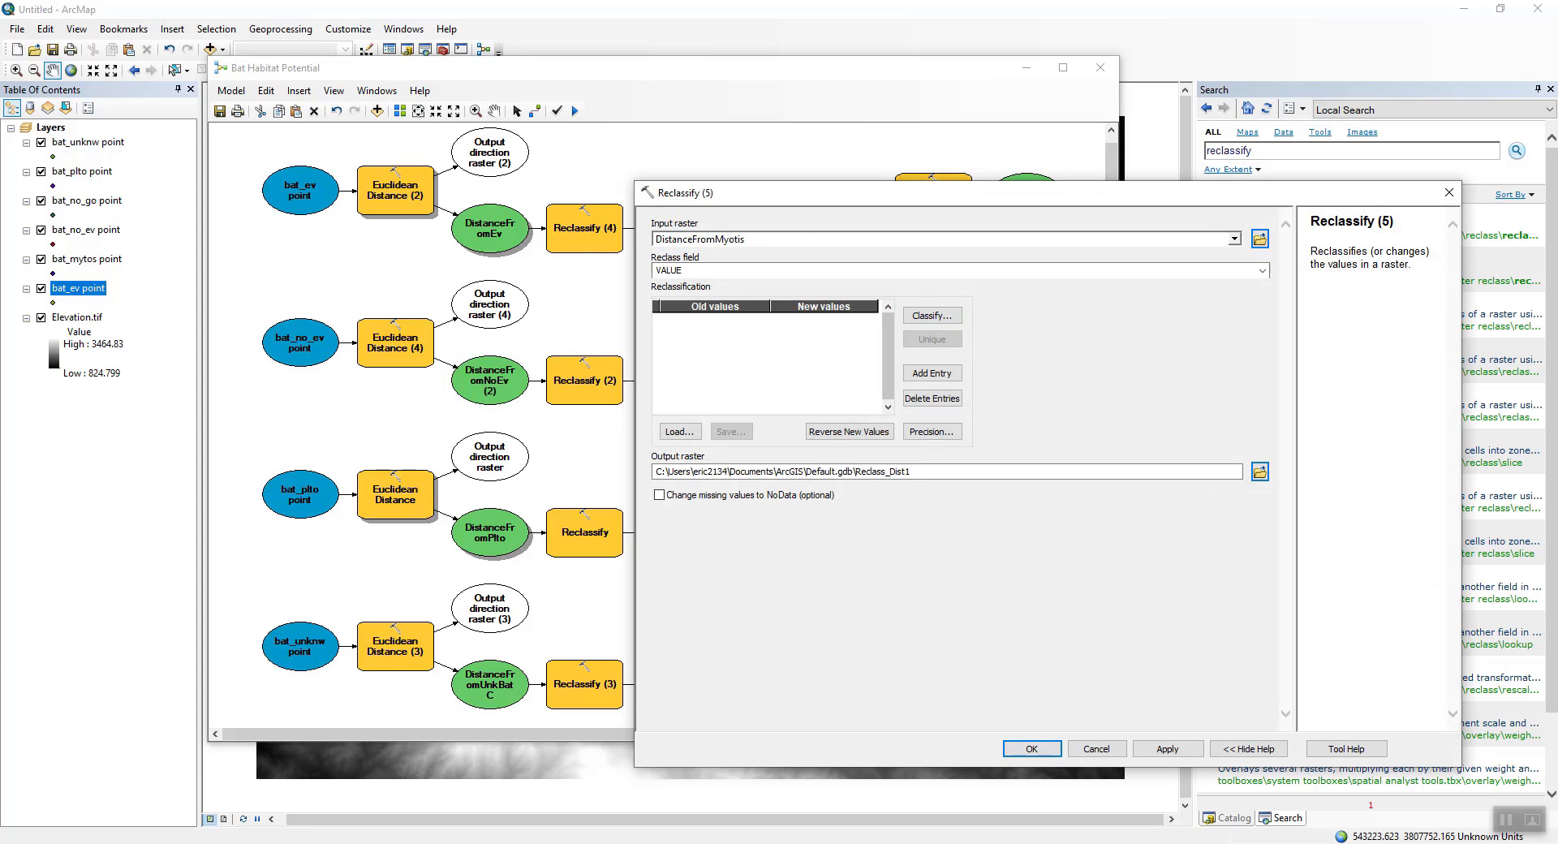
{"action": "left_click", "coordinate": [932, 316]}
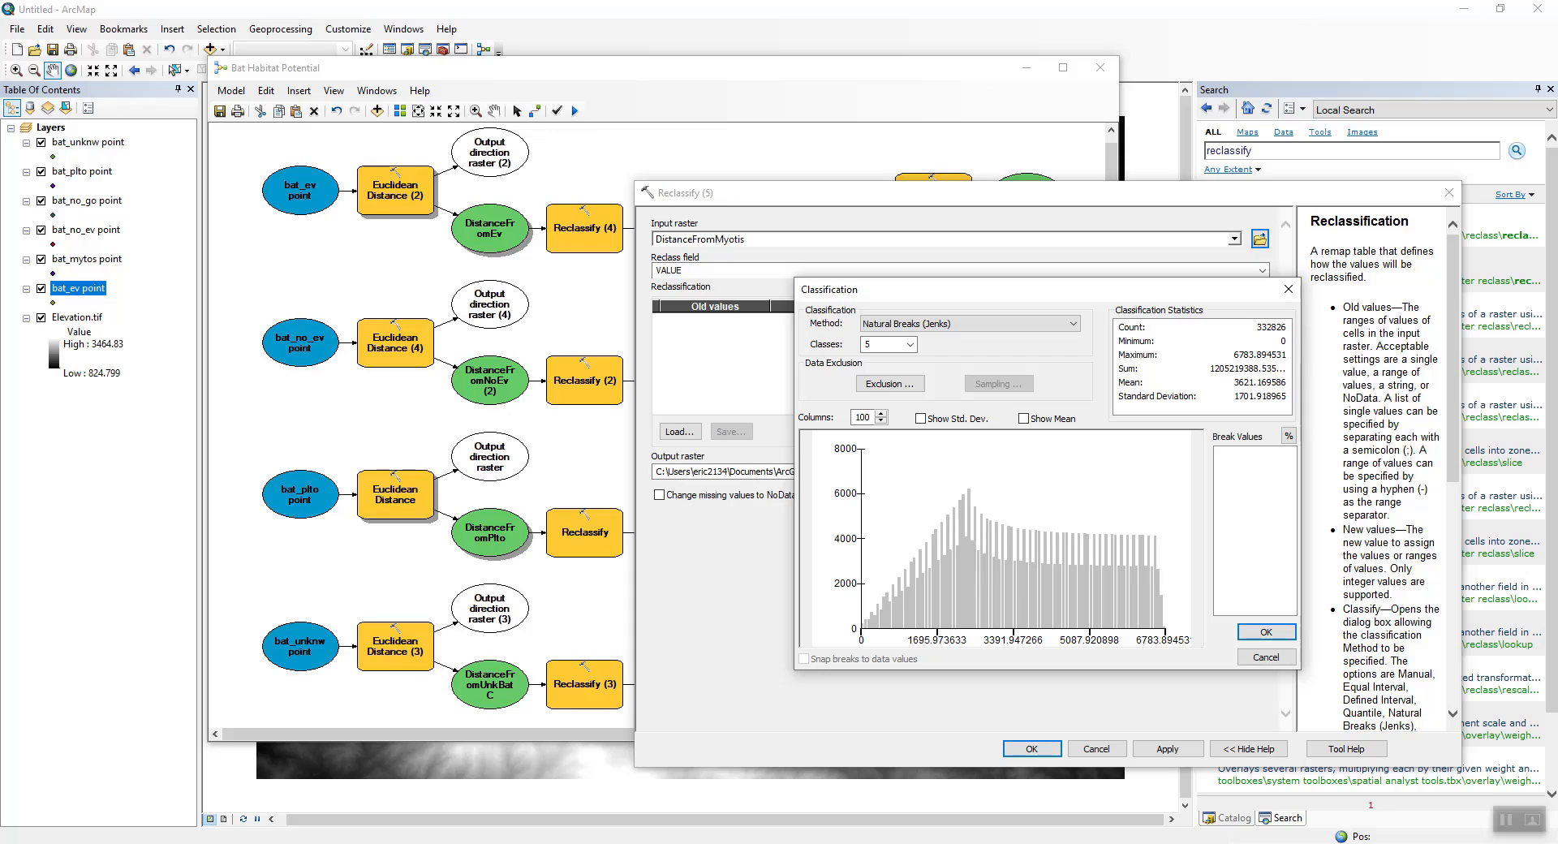
{"action": "left_click", "coordinate": [911, 344]}
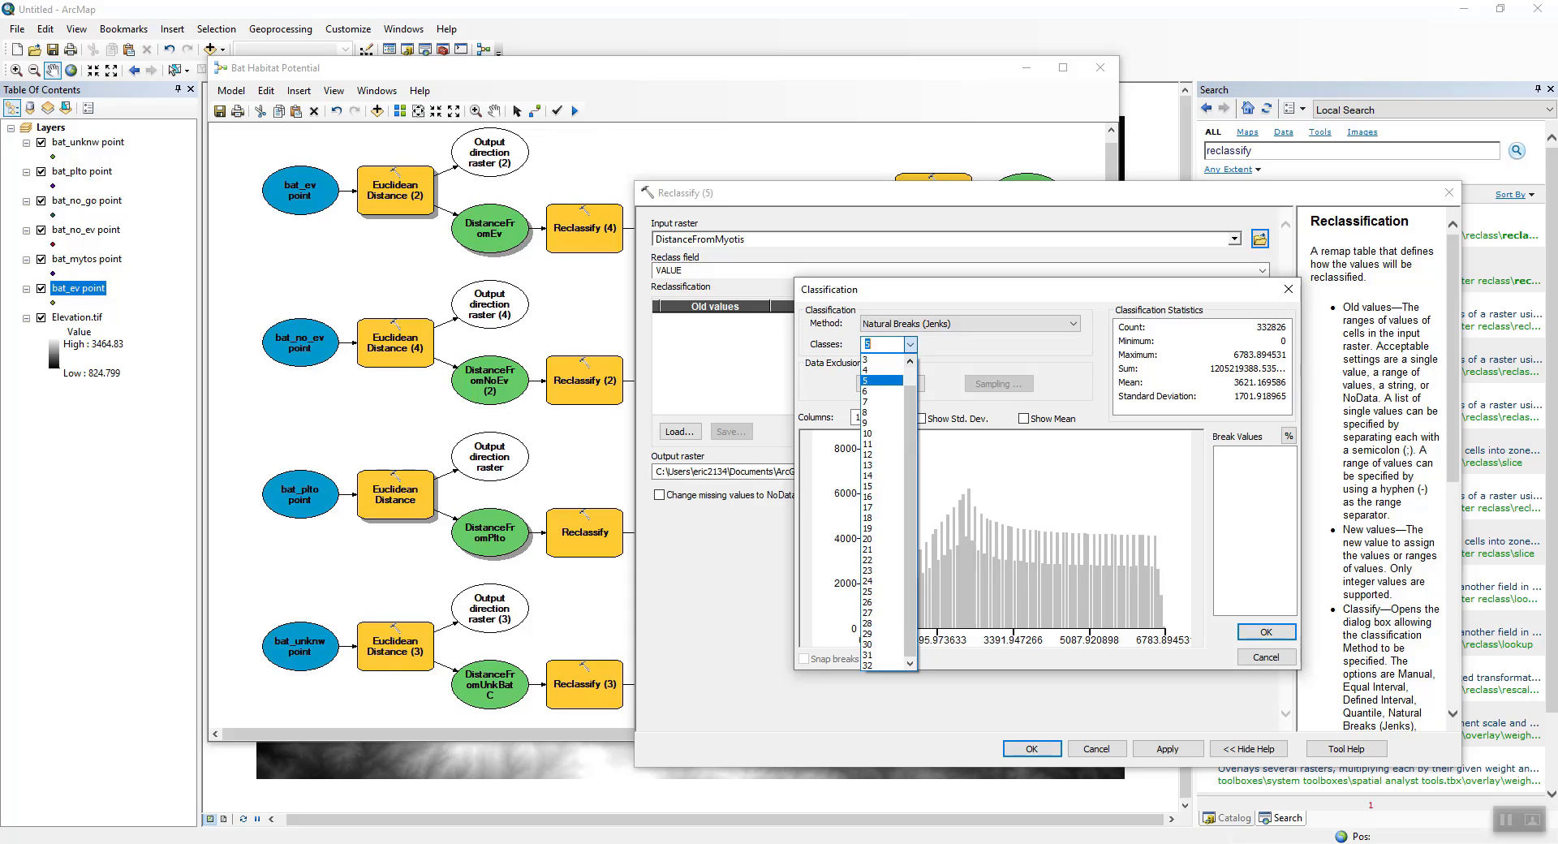
{"action": "left_click", "coordinate": [879, 360]}
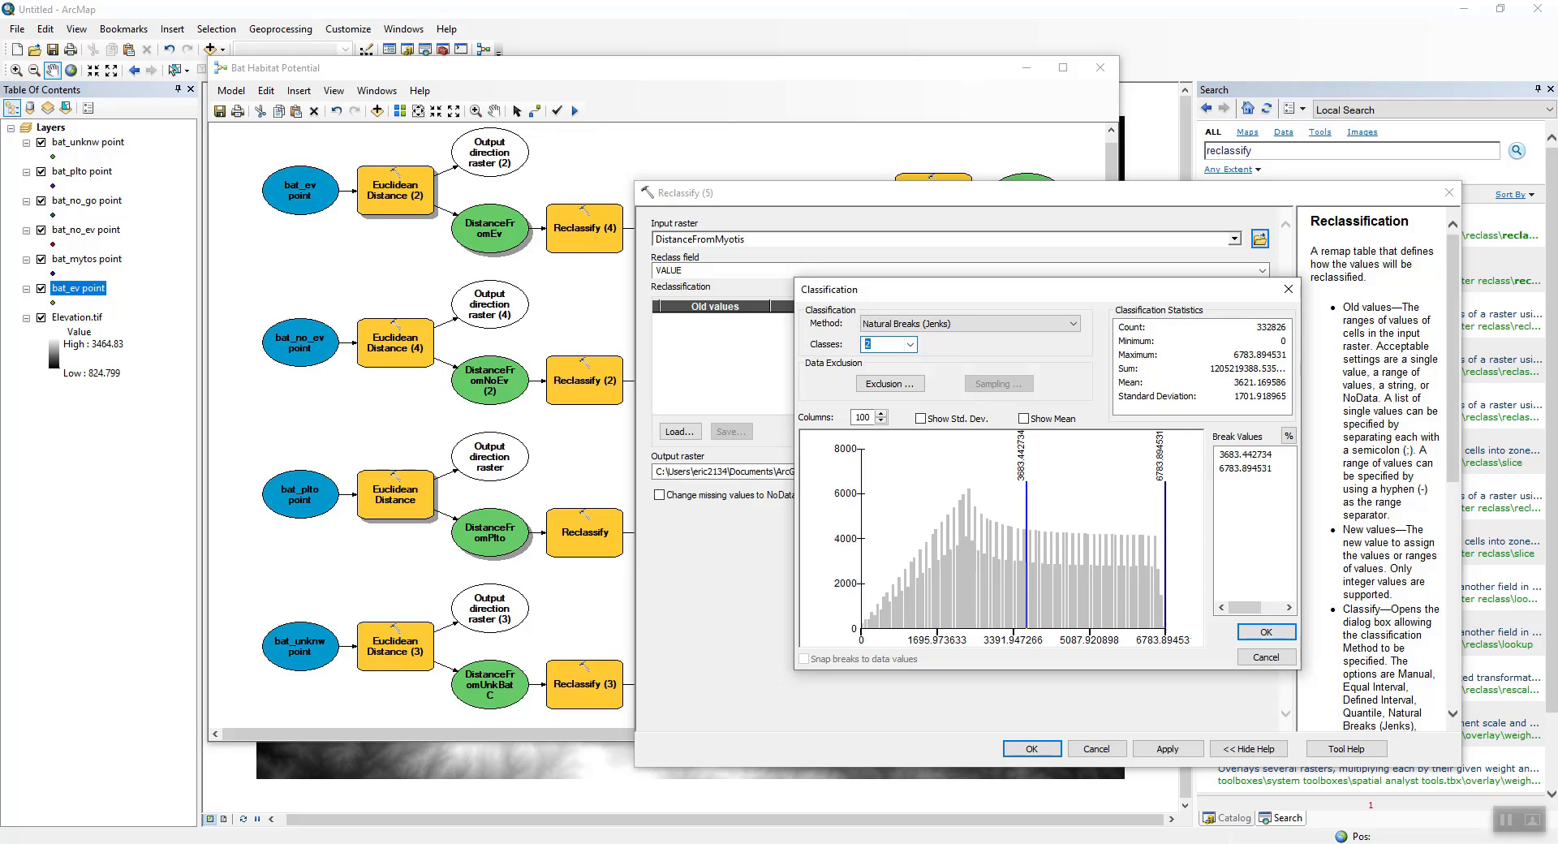
{"action": "left_click", "coordinate": [1266, 631]}
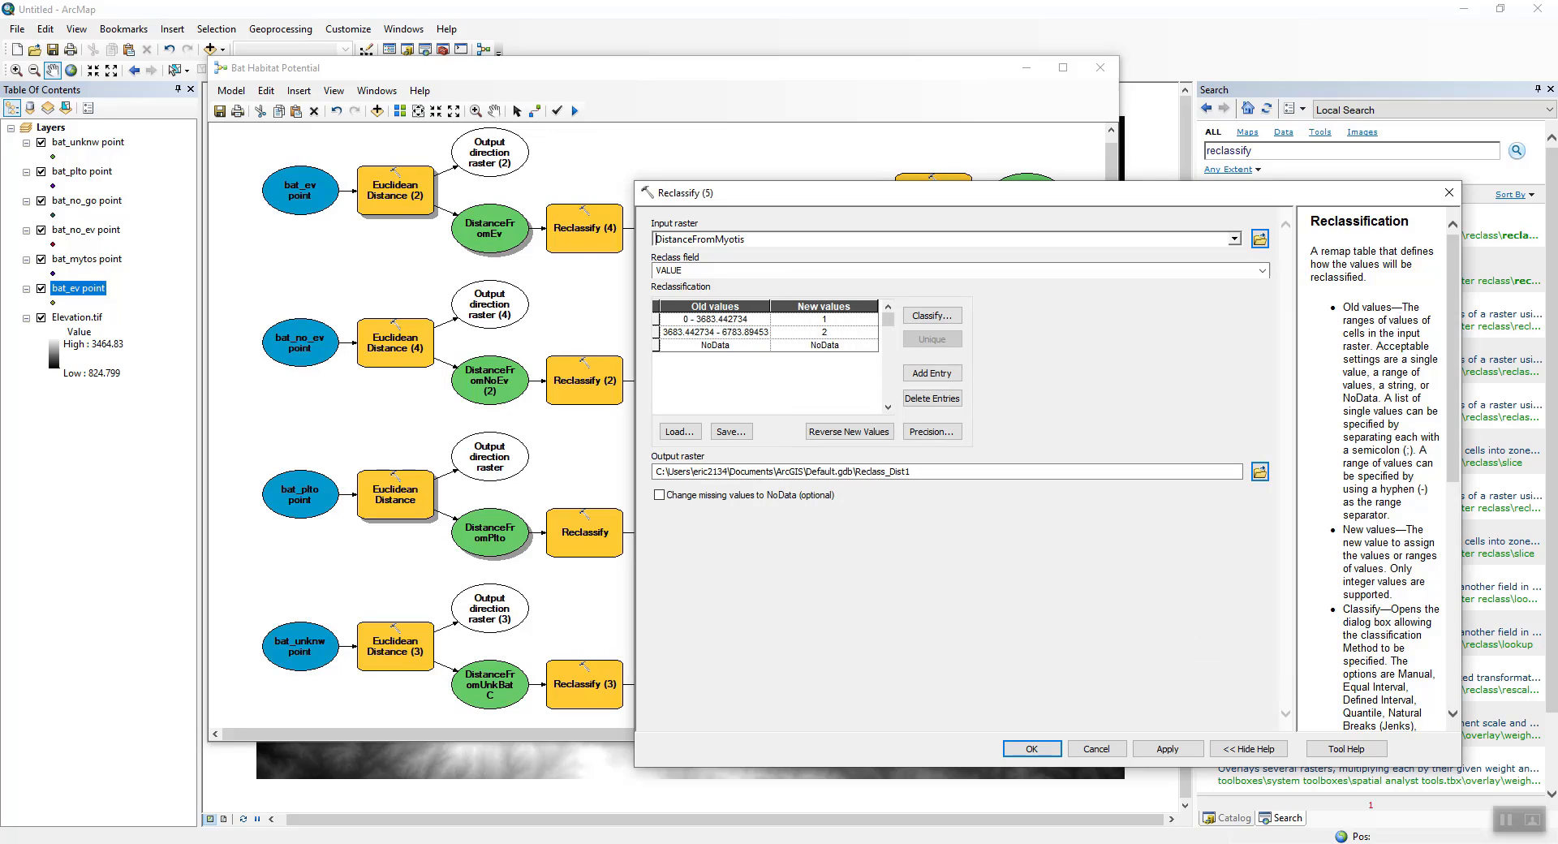
Consult notes.txt, set the first old-value range in Reclassify (5) to 0 - 150 and try to set its new value to 9
{"action": "key", "text": "alt+Tab"}
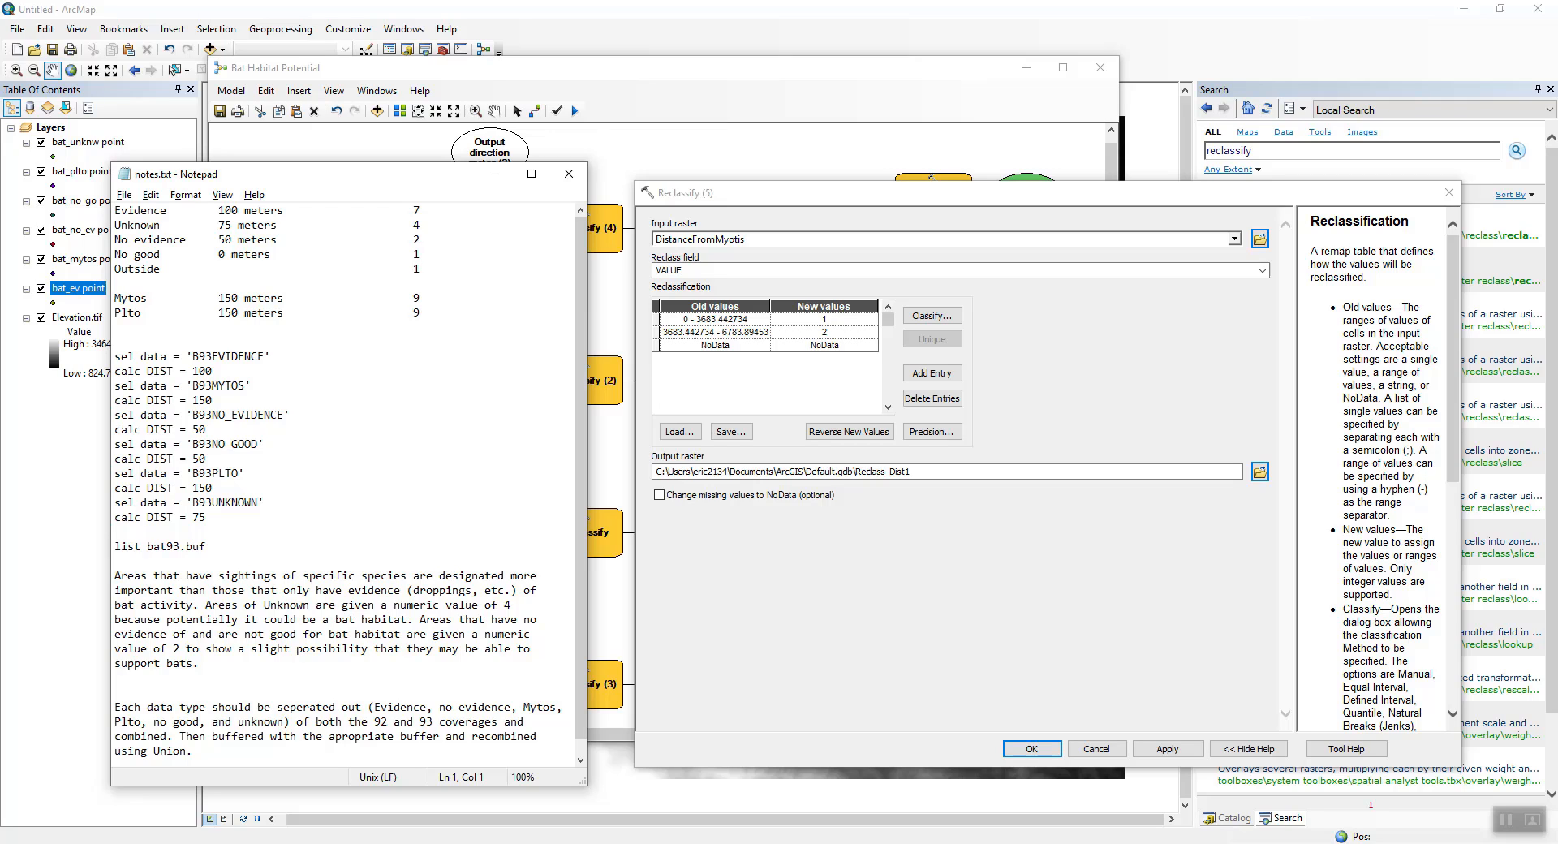
{"action": "left_click", "coordinate": [717, 319]}
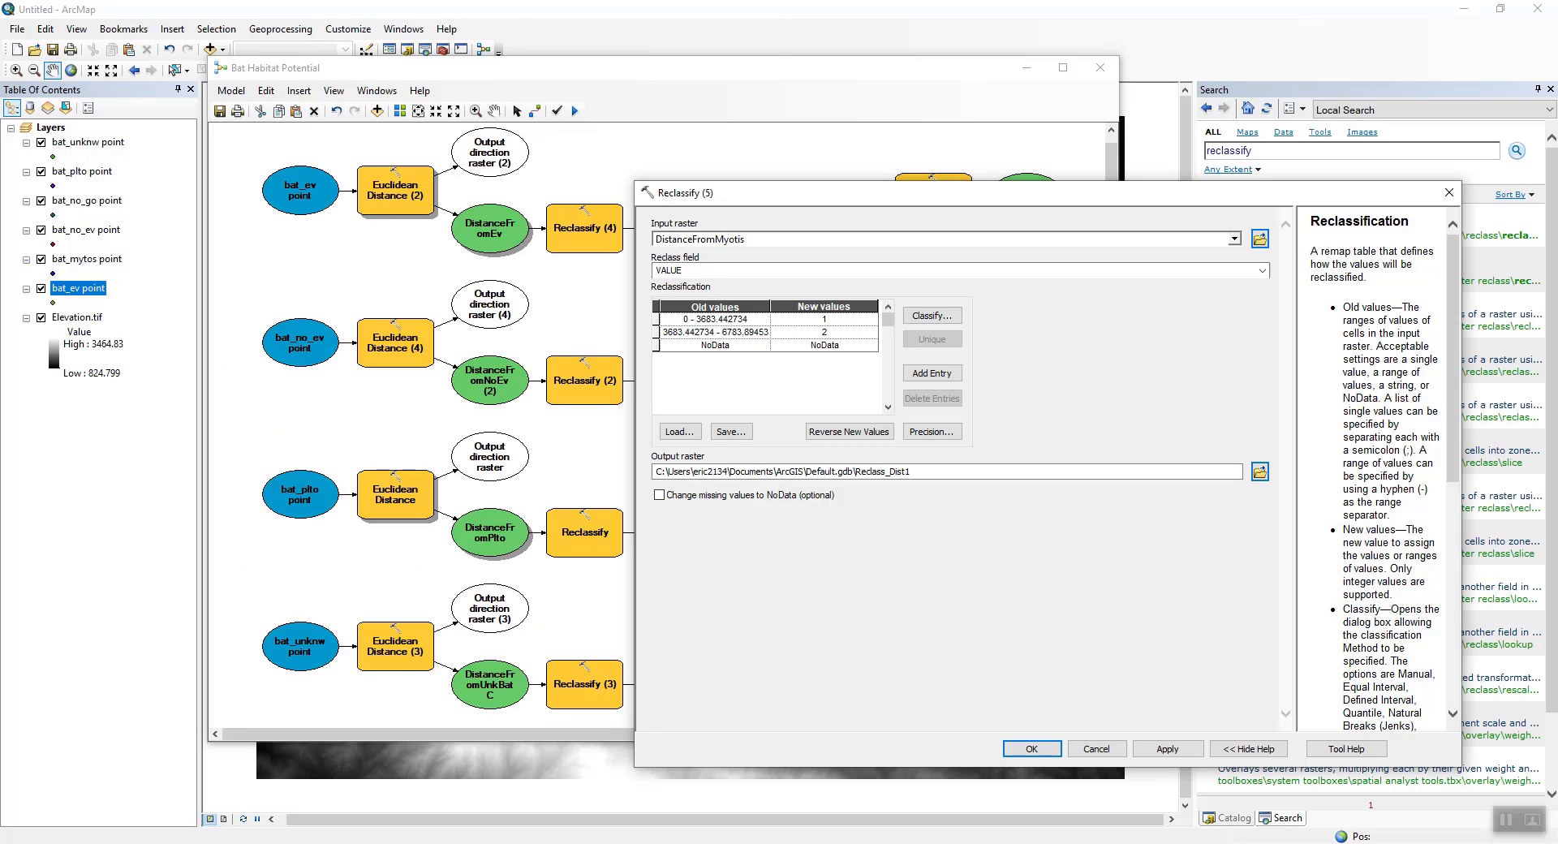
{"action": "double_click", "coordinate": [718, 319]}
{"action": "type", "text": "0 - 150"}
{"action": "key", "text": "Tab"}
{"action": "key", "text": "alt+Tab"}
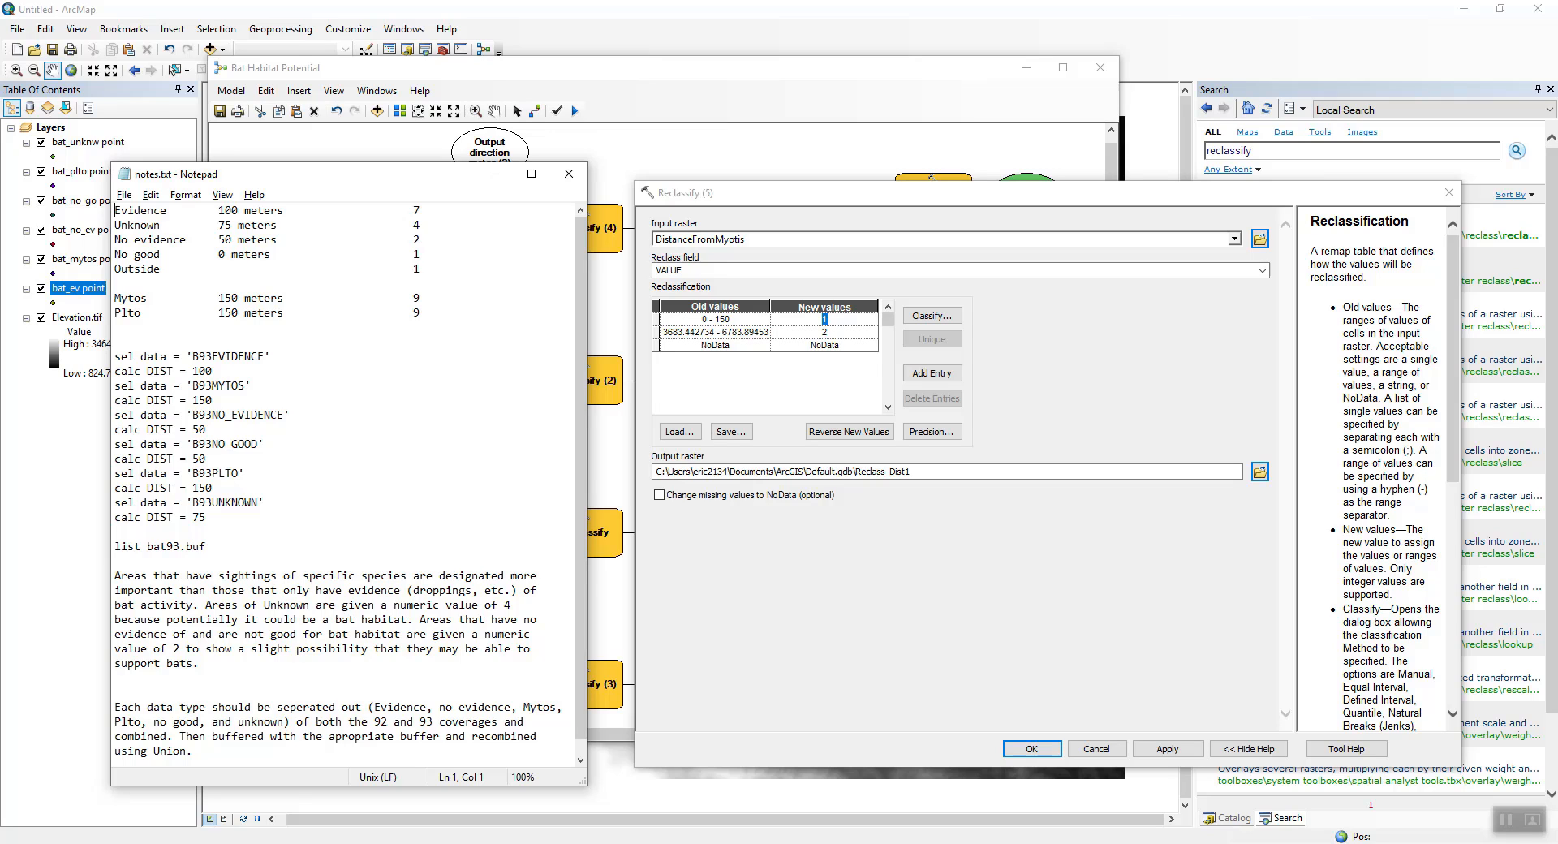
{"action": "key", "text": "alt+Tab"}
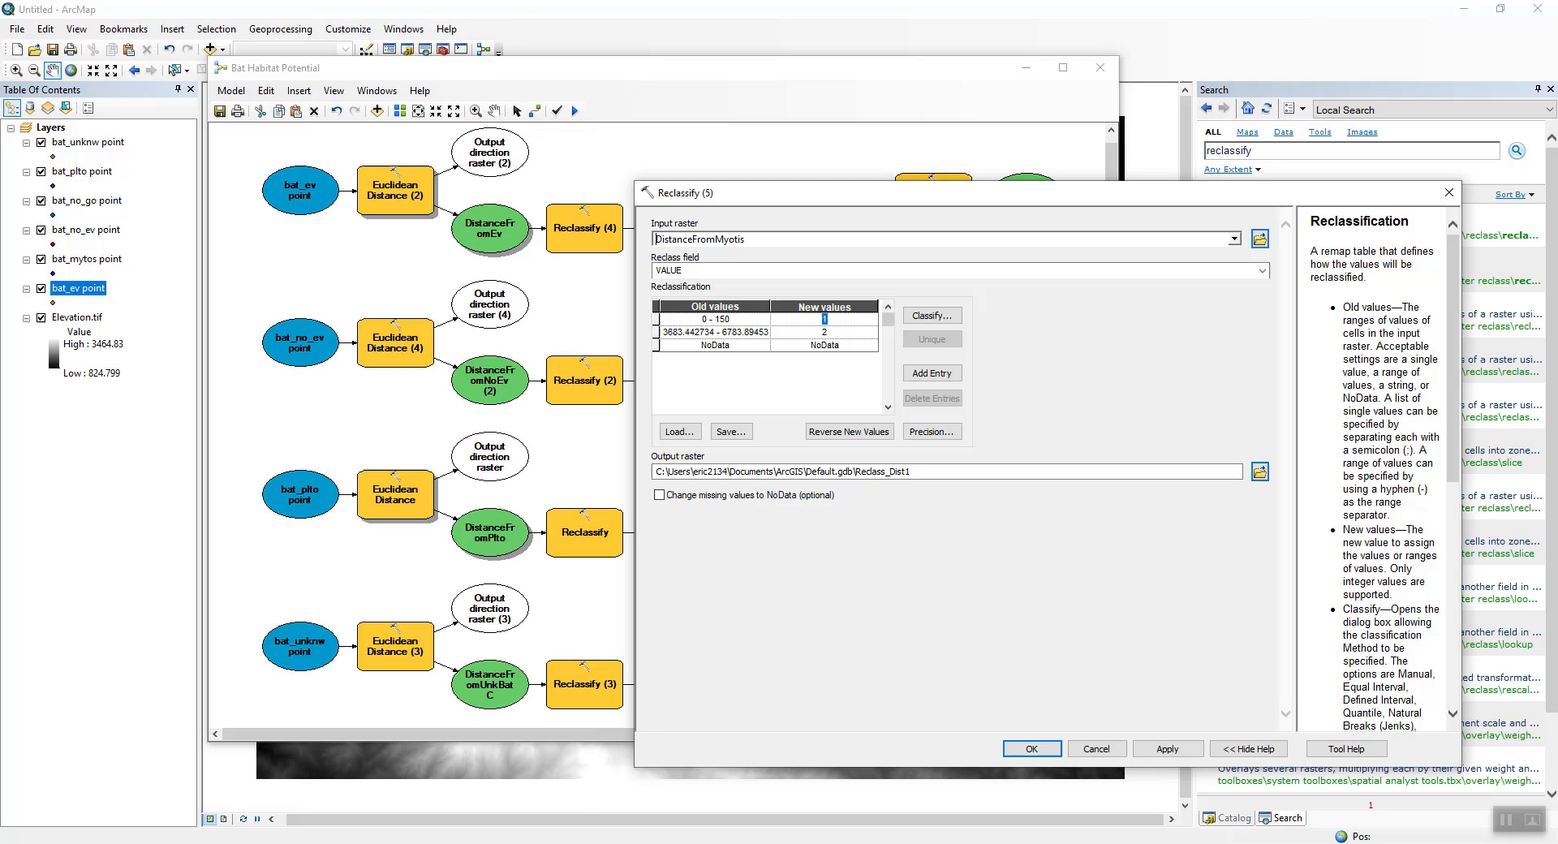
{"action": "type", "text": "9"}
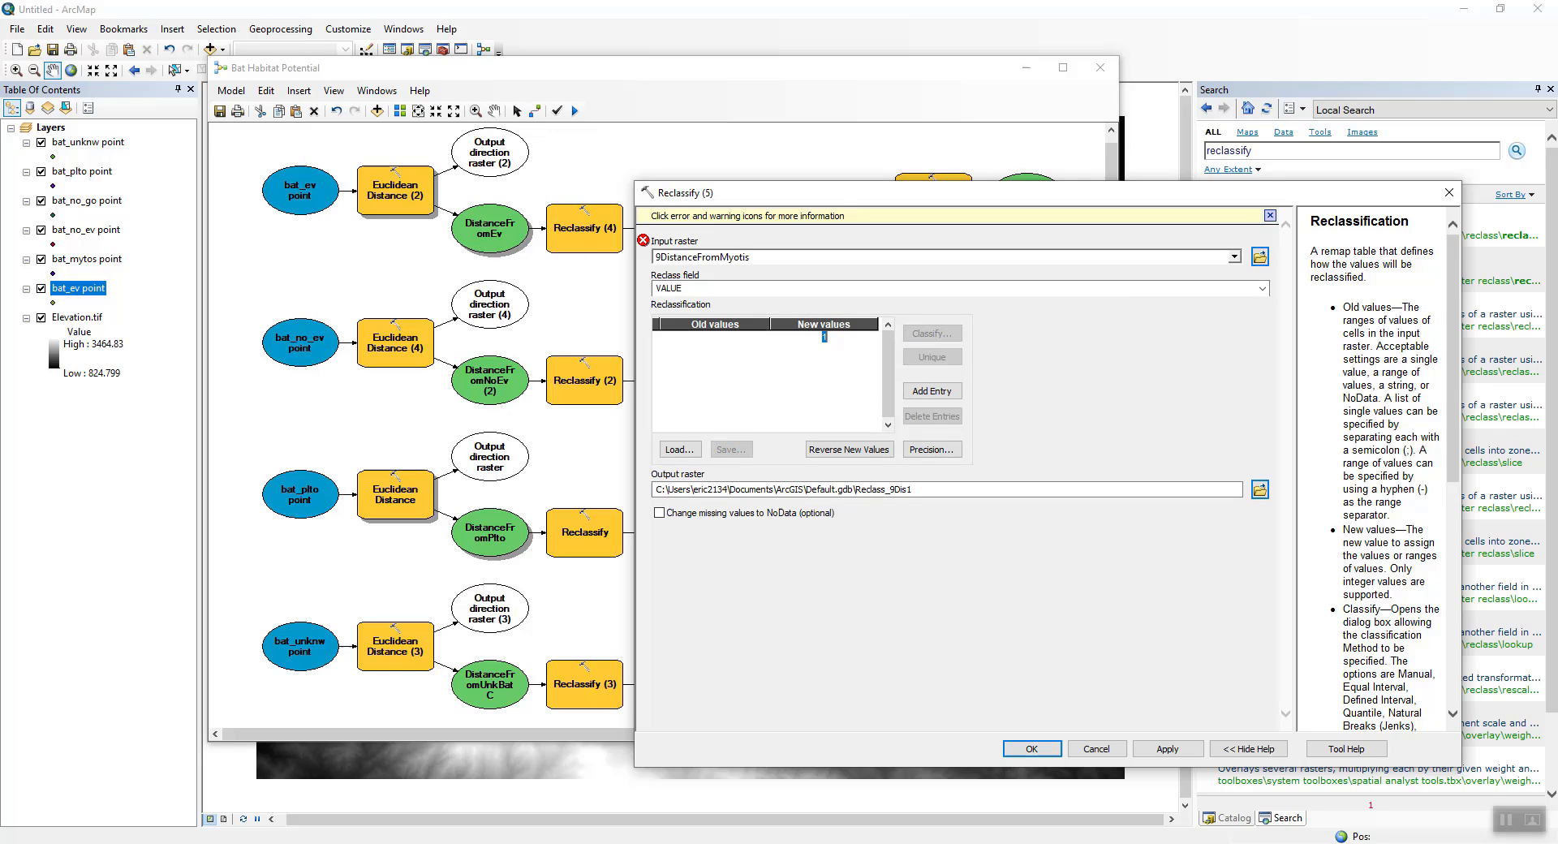
Try to restore DistanceFromMyotis as the input raster of Reclassify (5), and discard the tool's changes
{"action": "left_click", "coordinate": [661, 257]}
{"action": "key", "text": "BackSpace"}
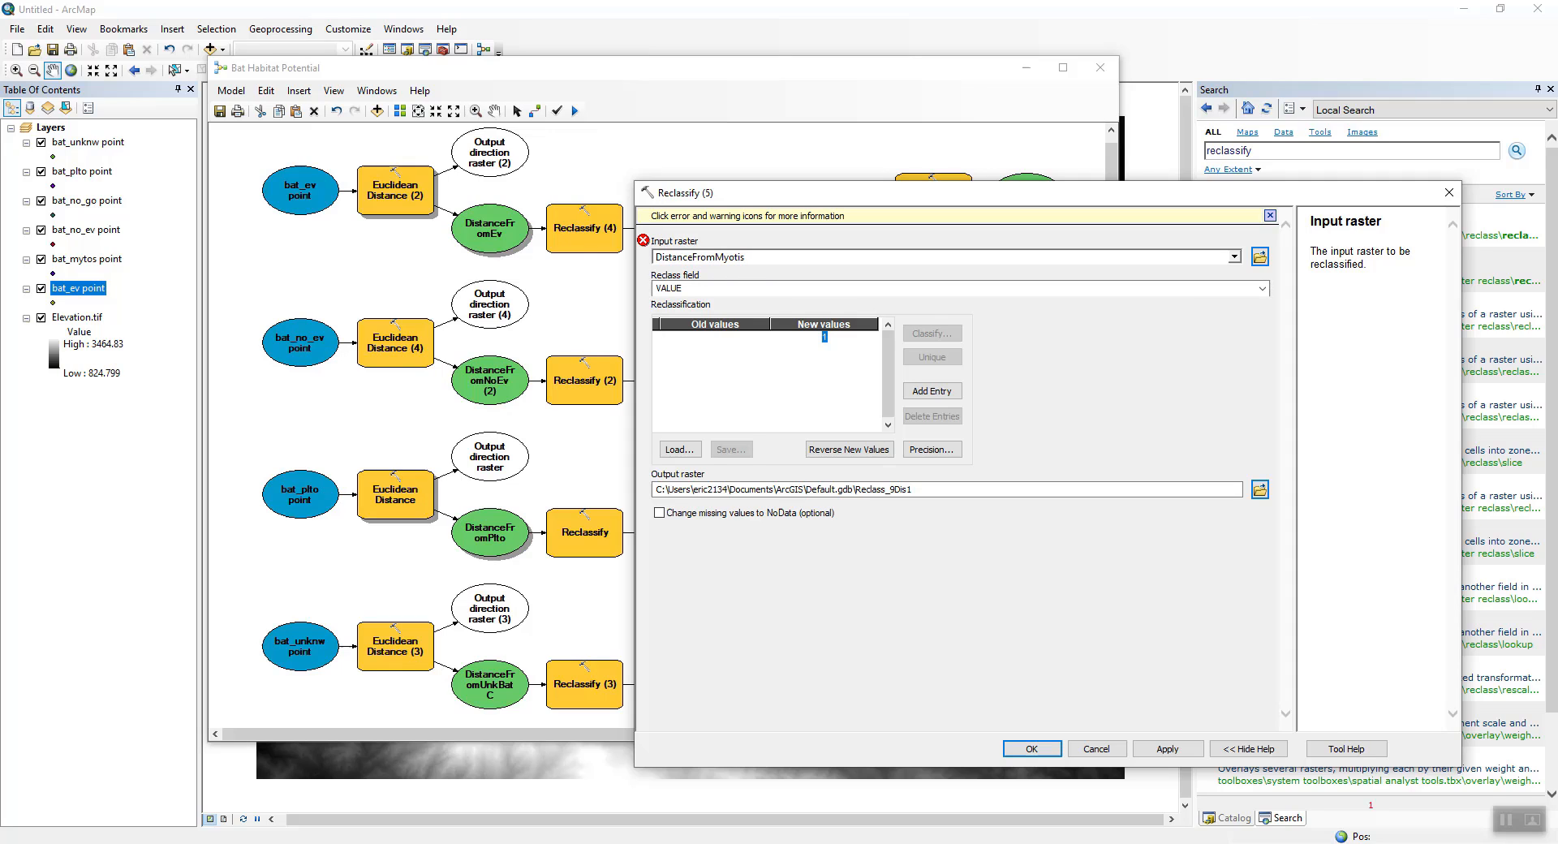
{"action": "left_click", "coordinate": [745, 257]}
{"action": "left_click", "coordinate": [1235, 257]}
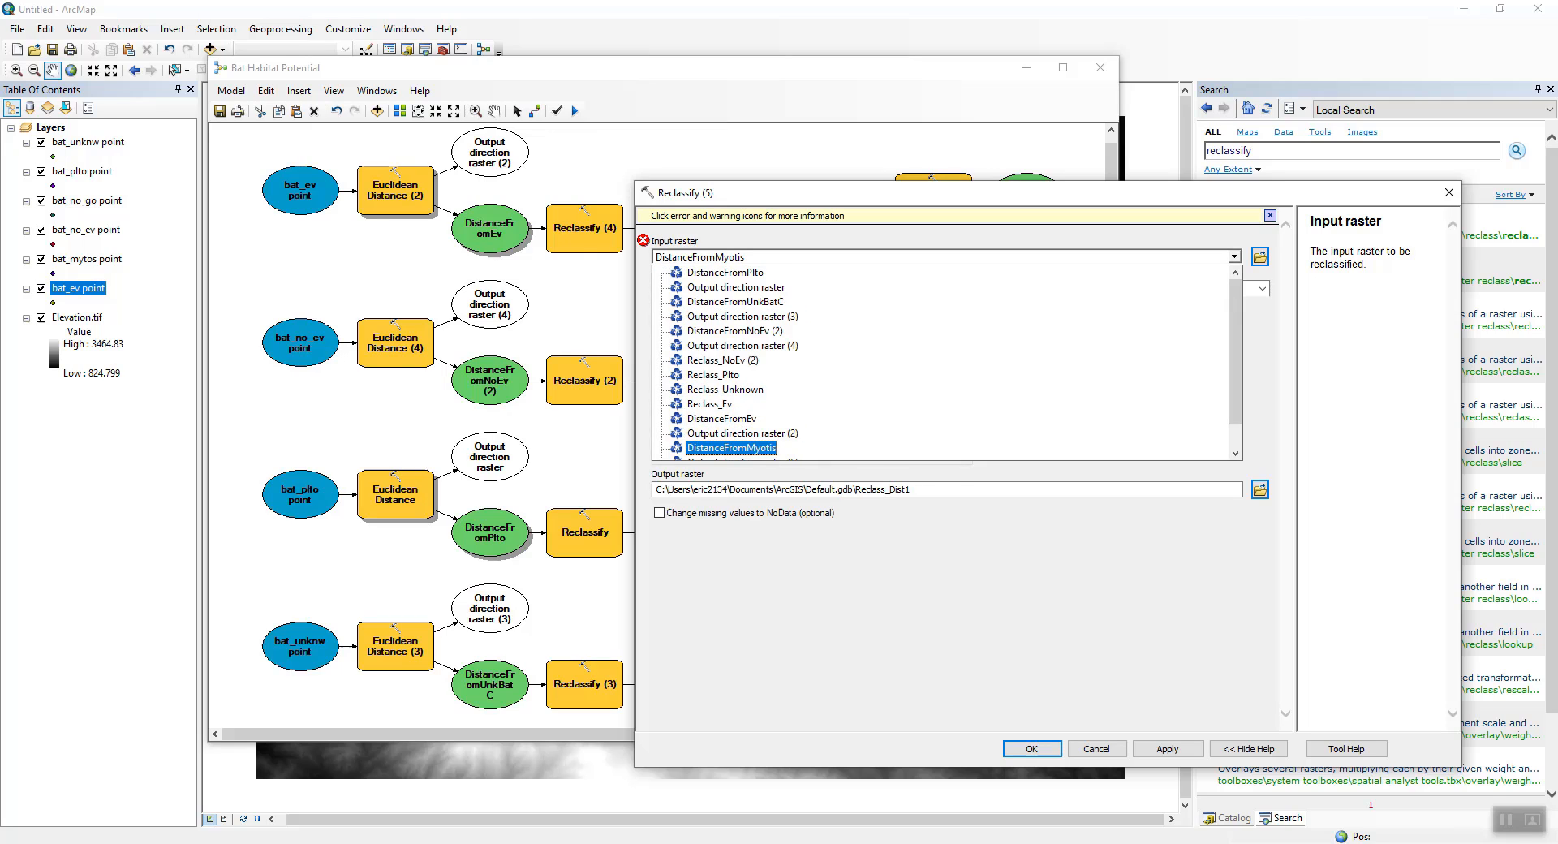
{"action": "key", "text": "Return"}
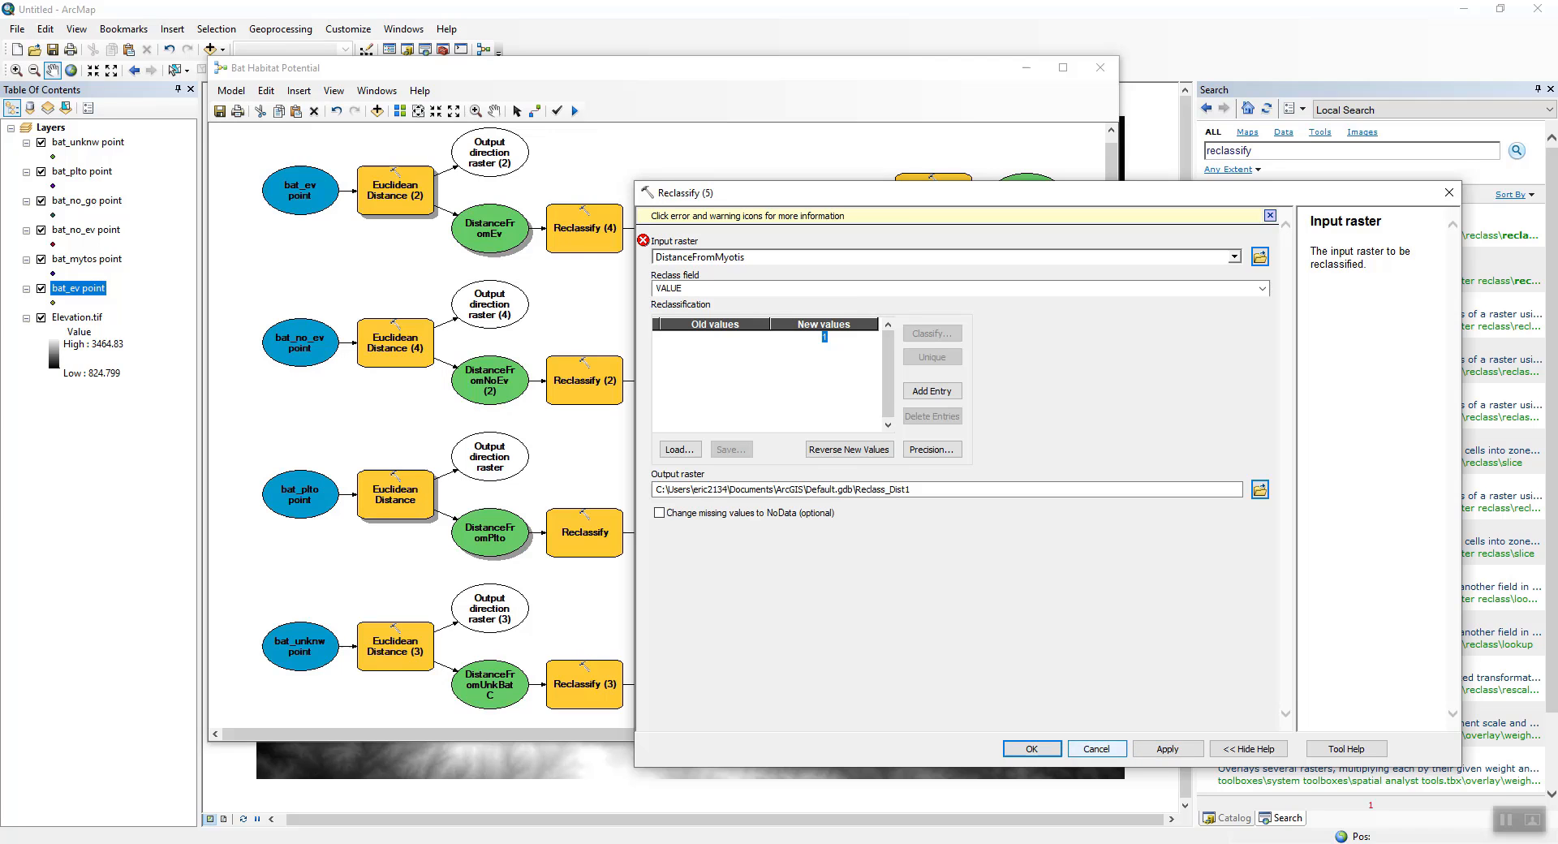
{"action": "left_click", "coordinate": [1098, 749]}
Check the DistanceFromMyotis dataset path, and classify its values in Reclassify (5) into 2 classes
{"action": "double_click", "coordinate": [932, 314]}
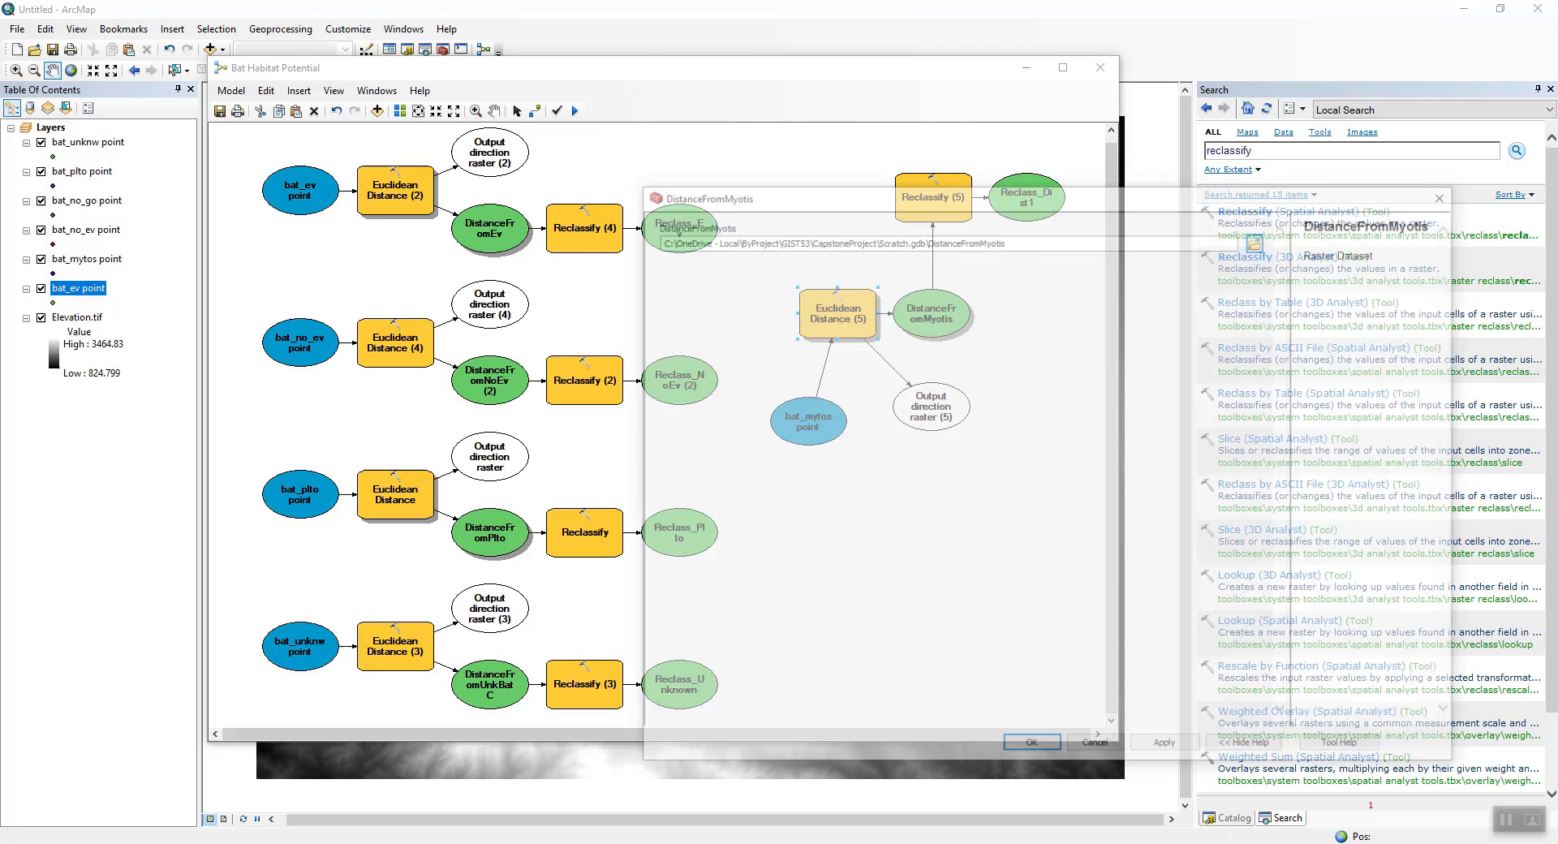
{"action": "left_click", "coordinate": [1096, 747]}
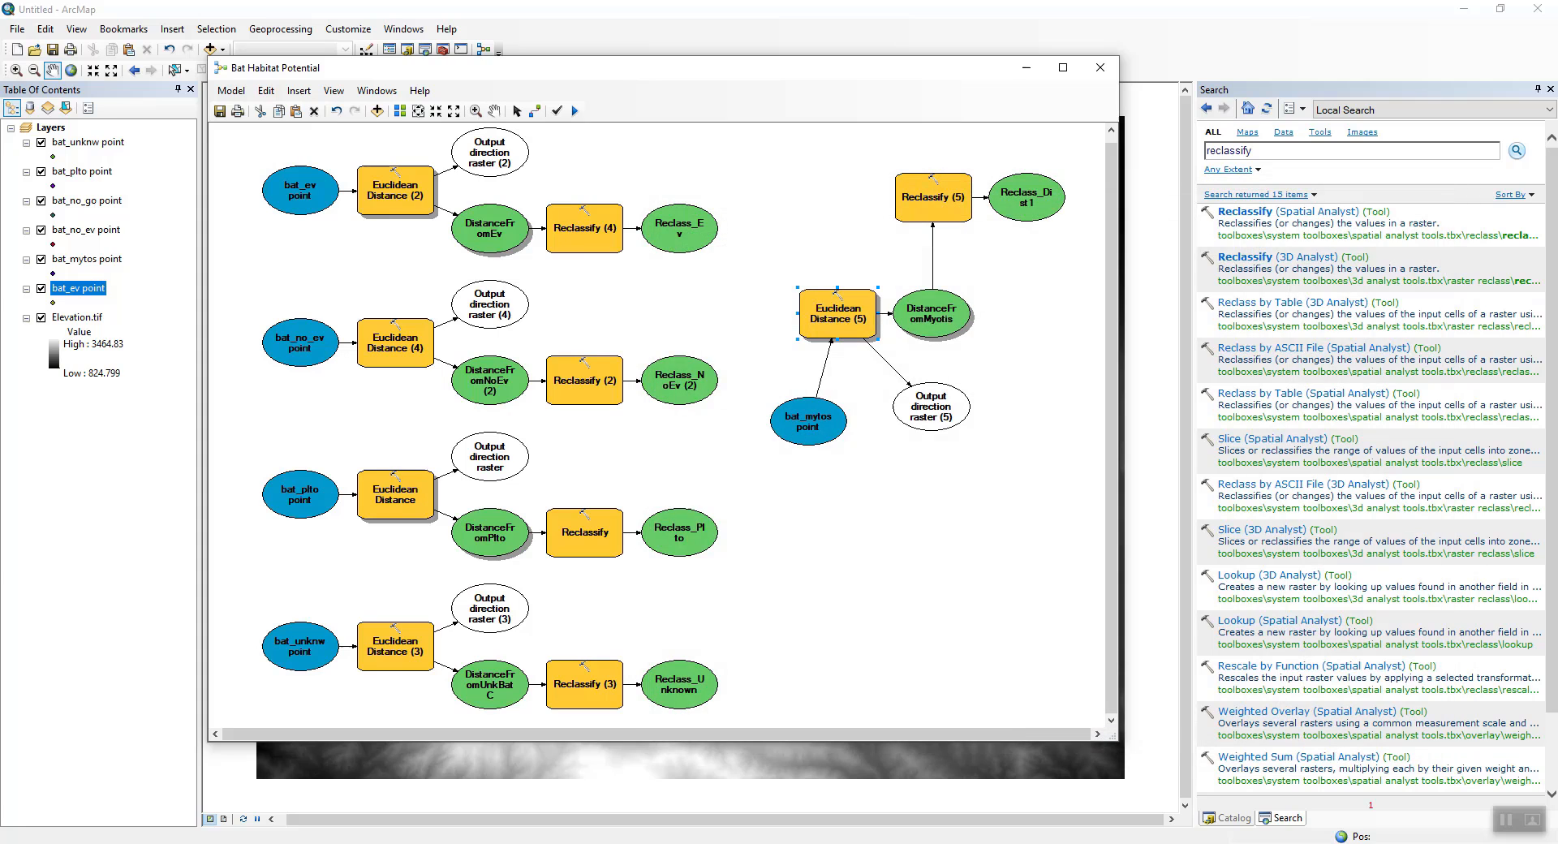
{"action": "double_click", "coordinate": [934, 198]}
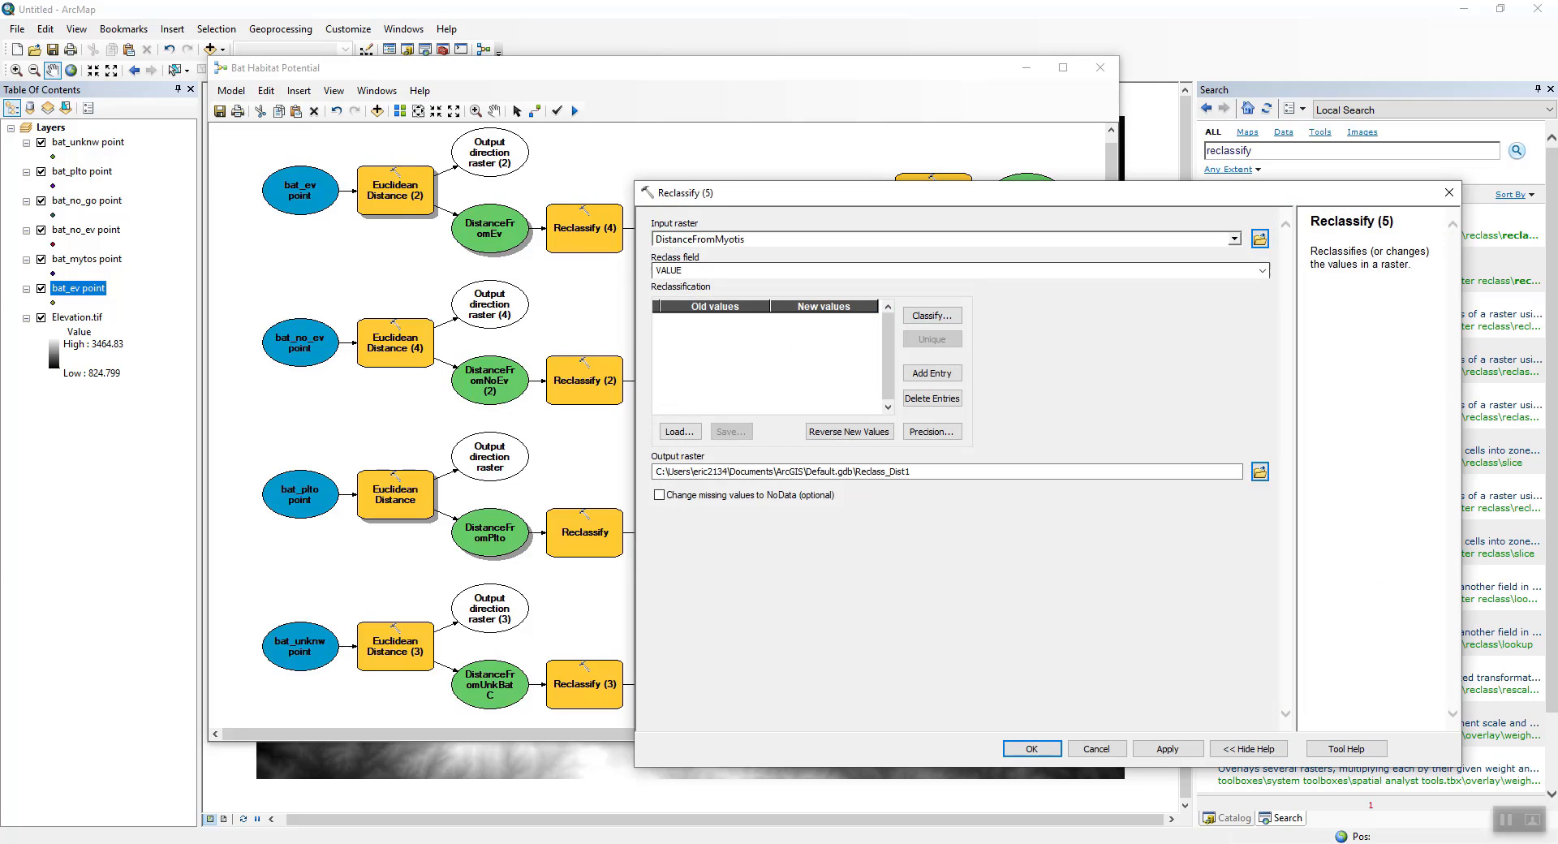
{"action": "left_click", "coordinate": [931, 315]}
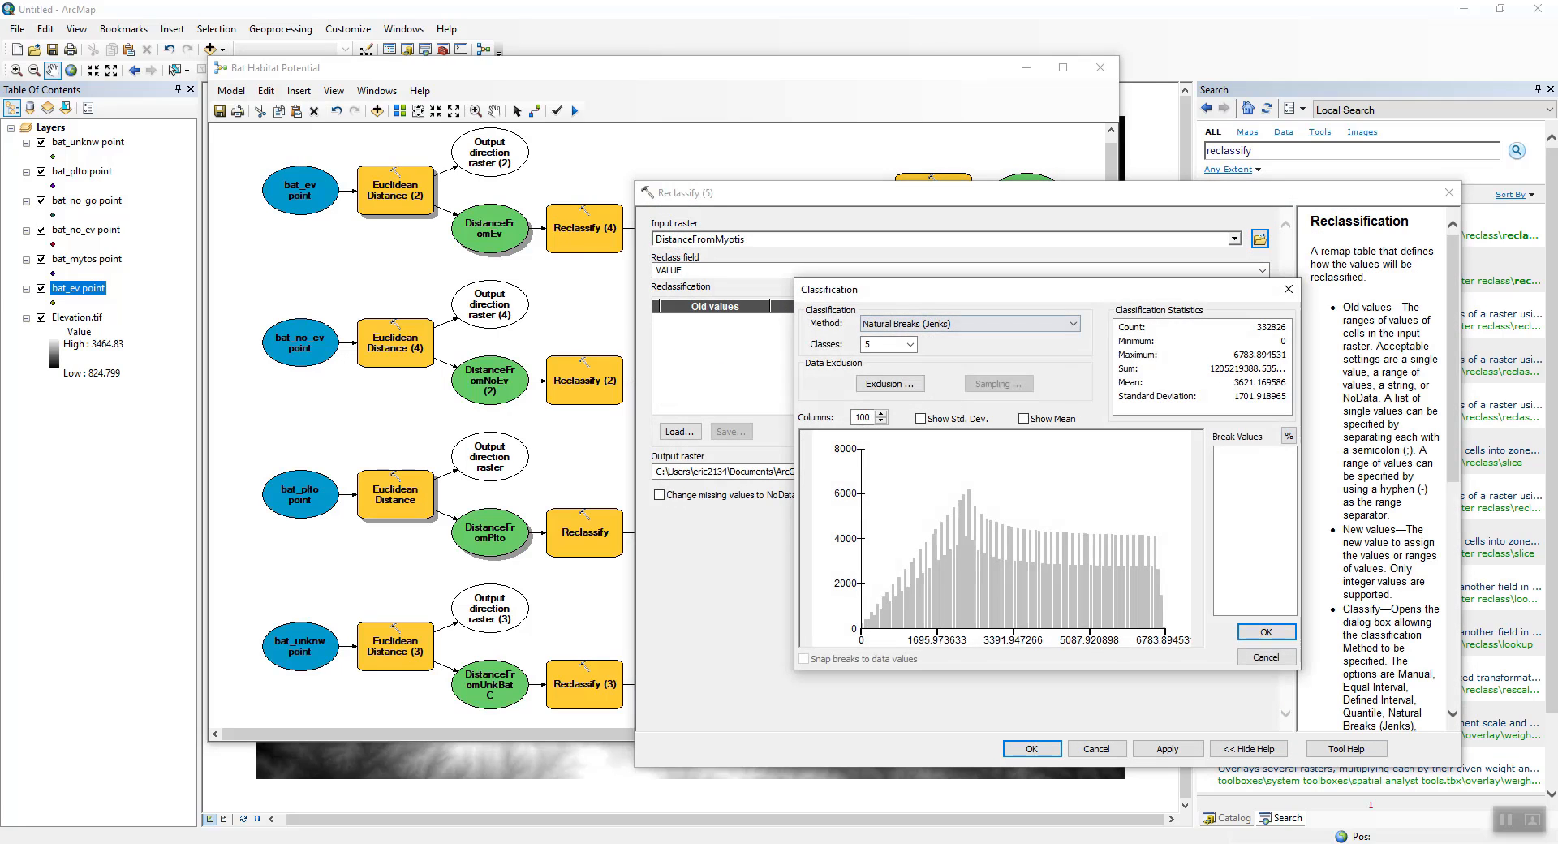
{"action": "left_click", "coordinate": [910, 344]}
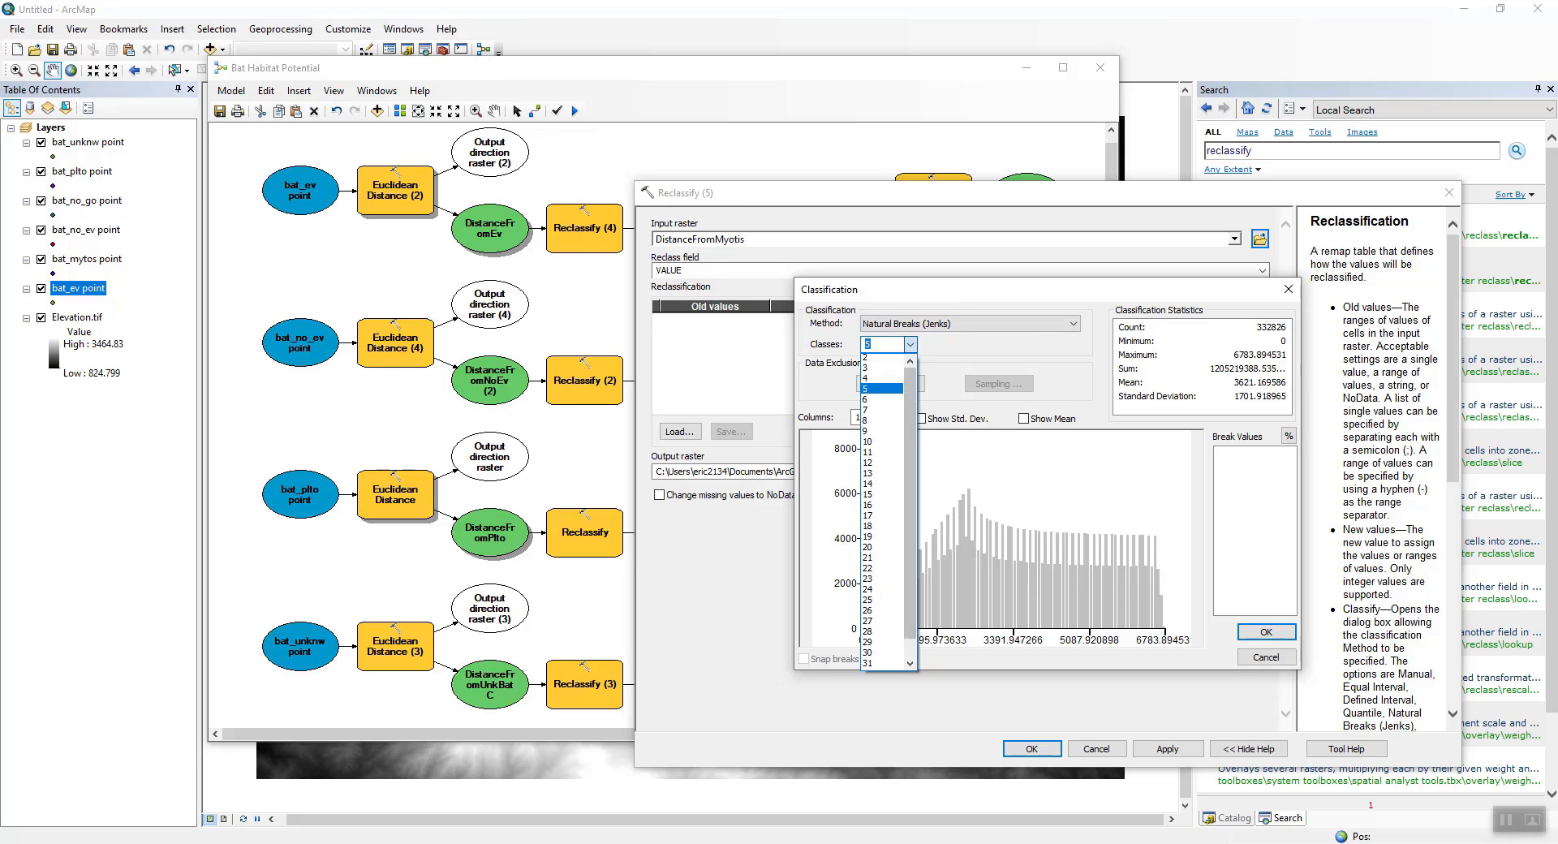
{"action": "left_click", "coordinate": [882, 370]}
{"action": "left_click", "coordinate": [1266, 632]}
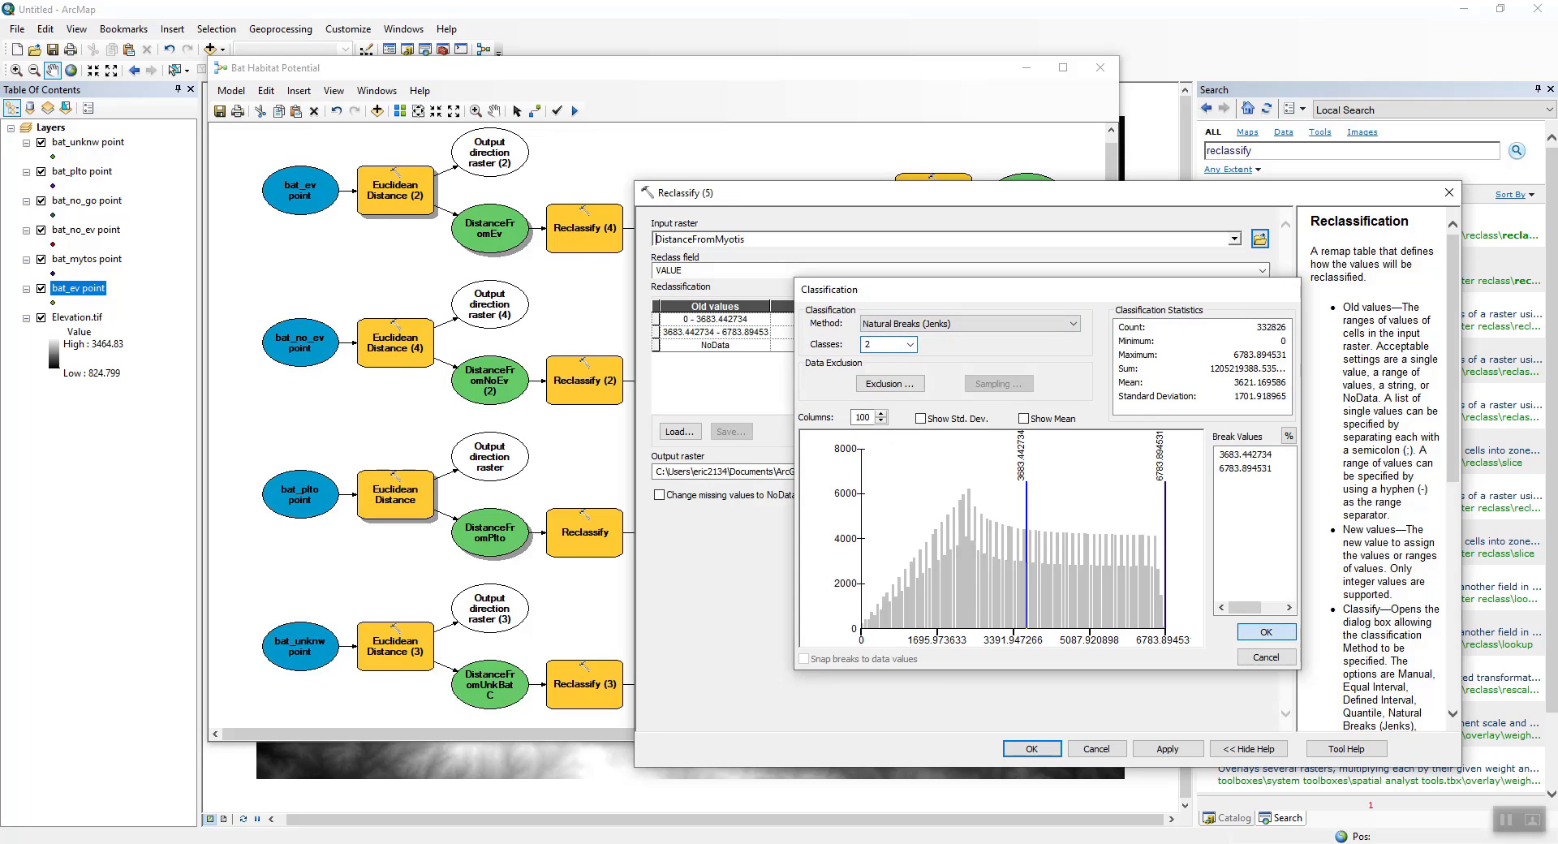
Set the first old-value range in Reclassify (5) to 0 - 150 with a new value of 9
{"action": "left_click", "coordinate": [747, 319]}
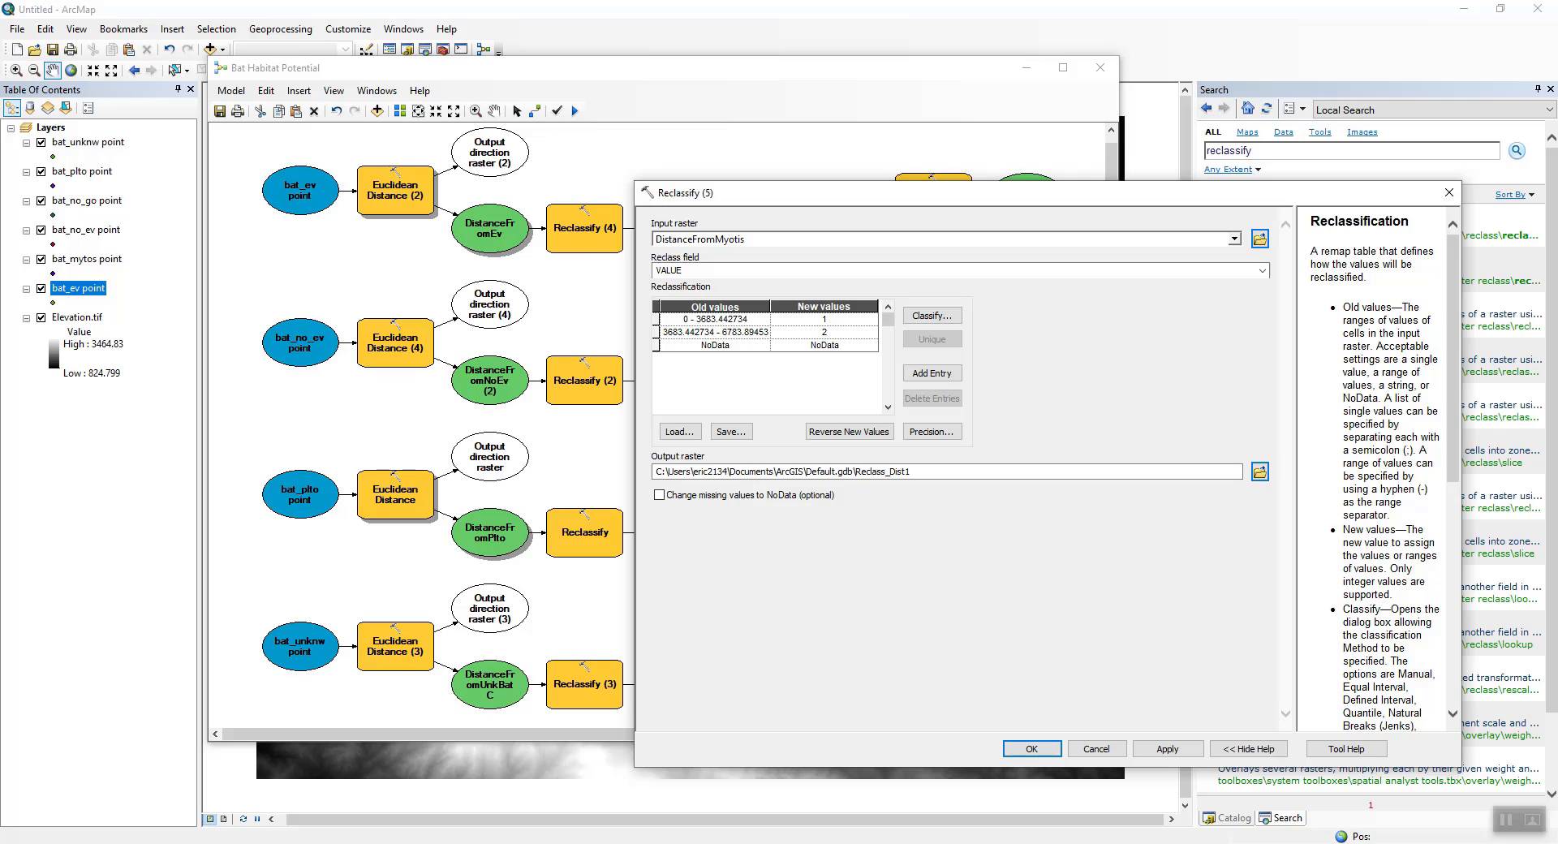
{"action": "left_click_drag", "start_coordinate": [748, 320], "coordinate": [697, 320]}
{"action": "type", "text": "150"}
{"action": "key", "text": "Tab"}
{"action": "type", "text": "9"}
{"action": "key", "text": "Tab"}
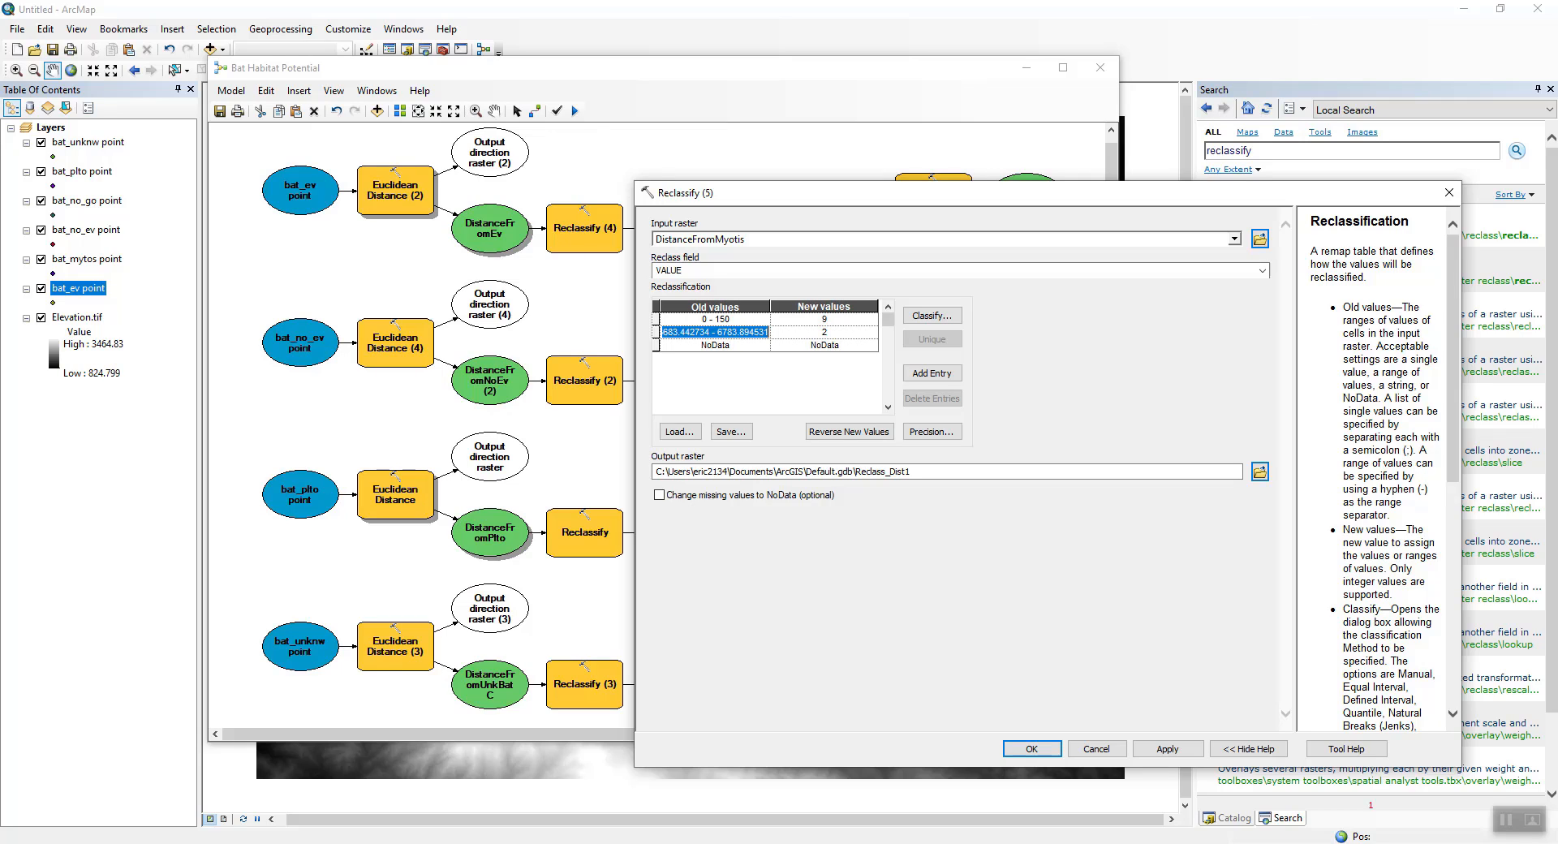
Set the second range to 150 - 1000000 with new value 1, and name the output raster Reclass_Mytos
{"action": "type", "text": "150 - 1000000"}
{"action": "key", "text": "Tab"}
{"action": "type", "text": "1"}
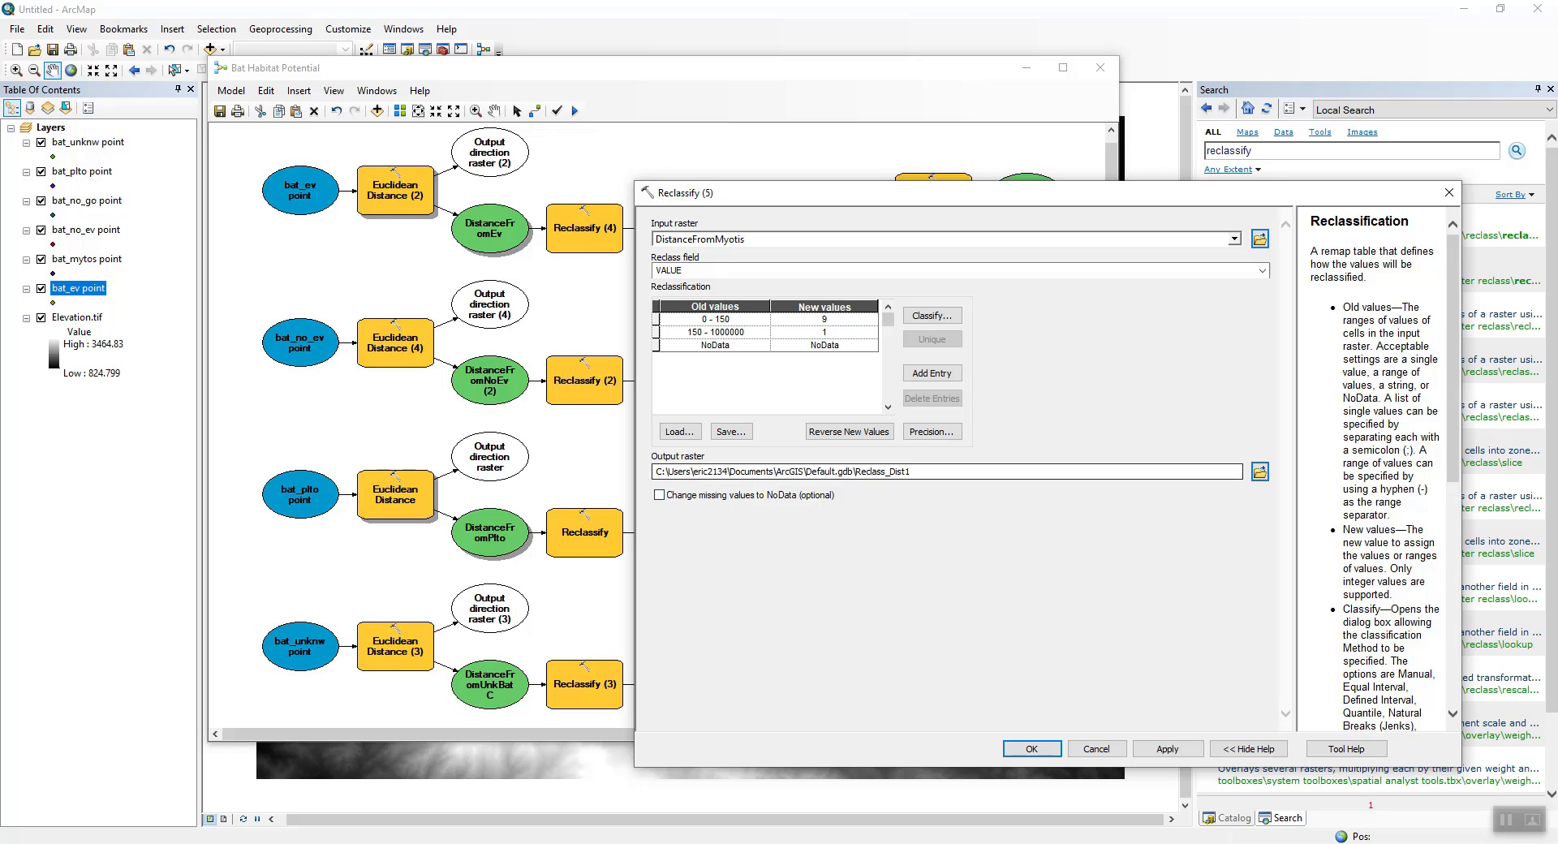
{"action": "left_click_drag", "start_coordinate": [913, 471], "coordinate": [886, 472]}
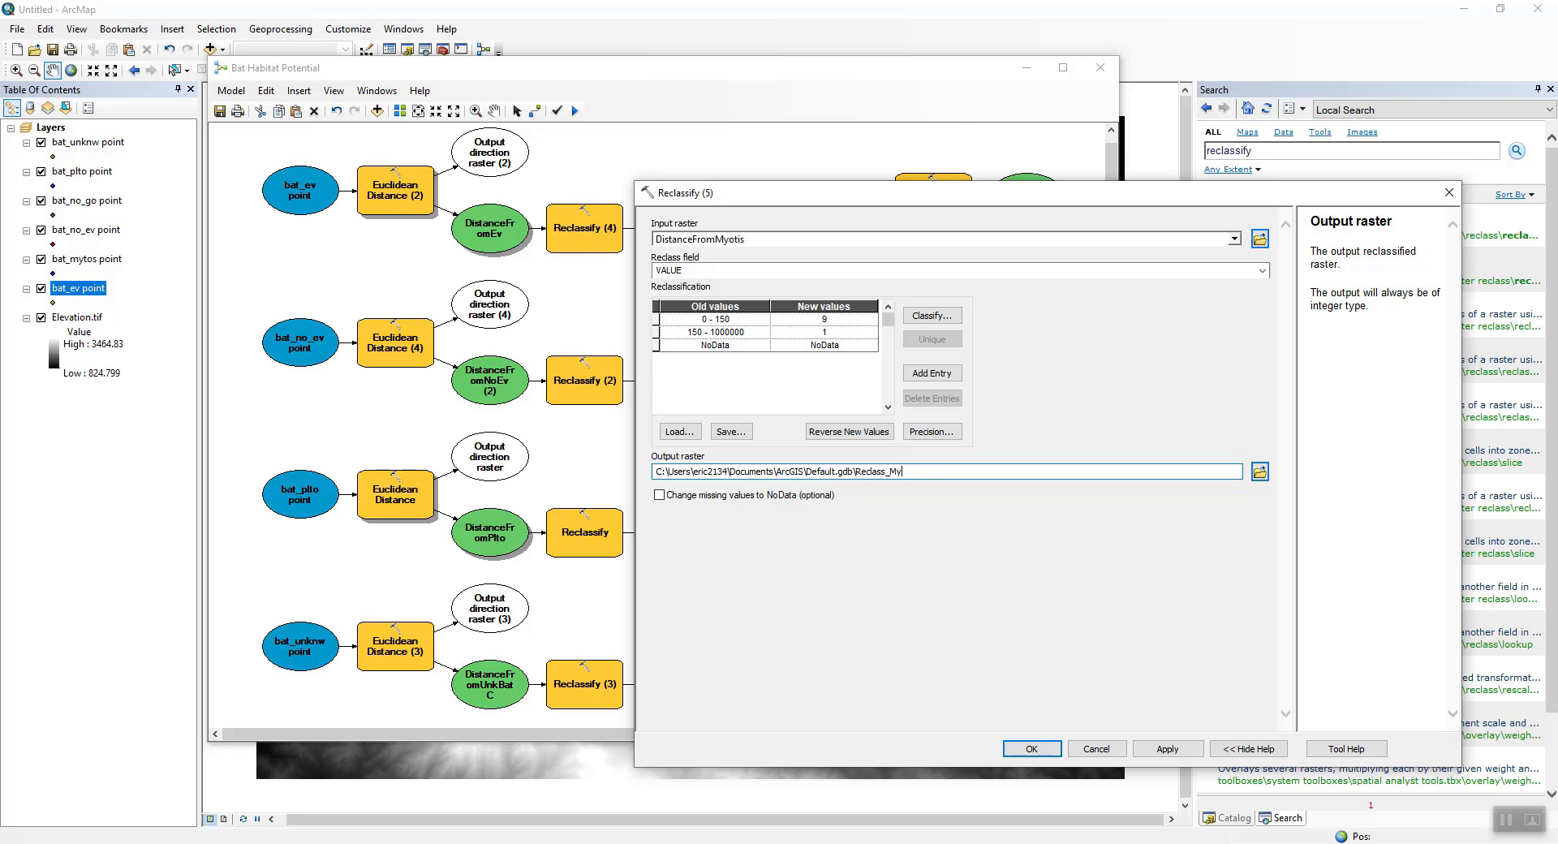
{"action": "left_click", "coordinate": [1031, 748]}
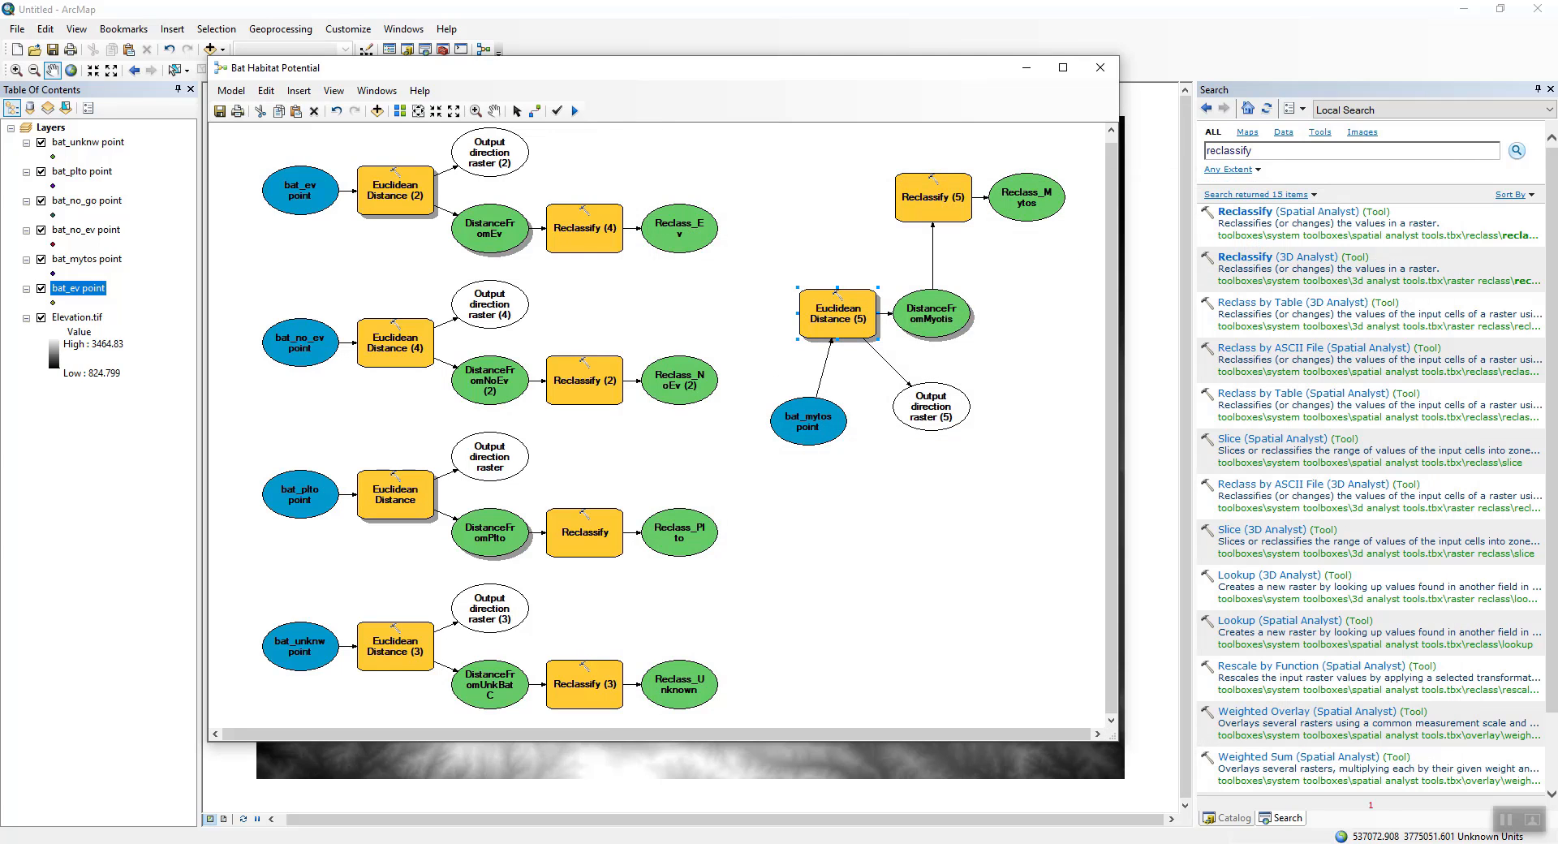
Auto-arrange the model diagram, run the Bat Habitat Potential model and dismiss its progress report
{"action": "left_click", "coordinate": [399, 110]}
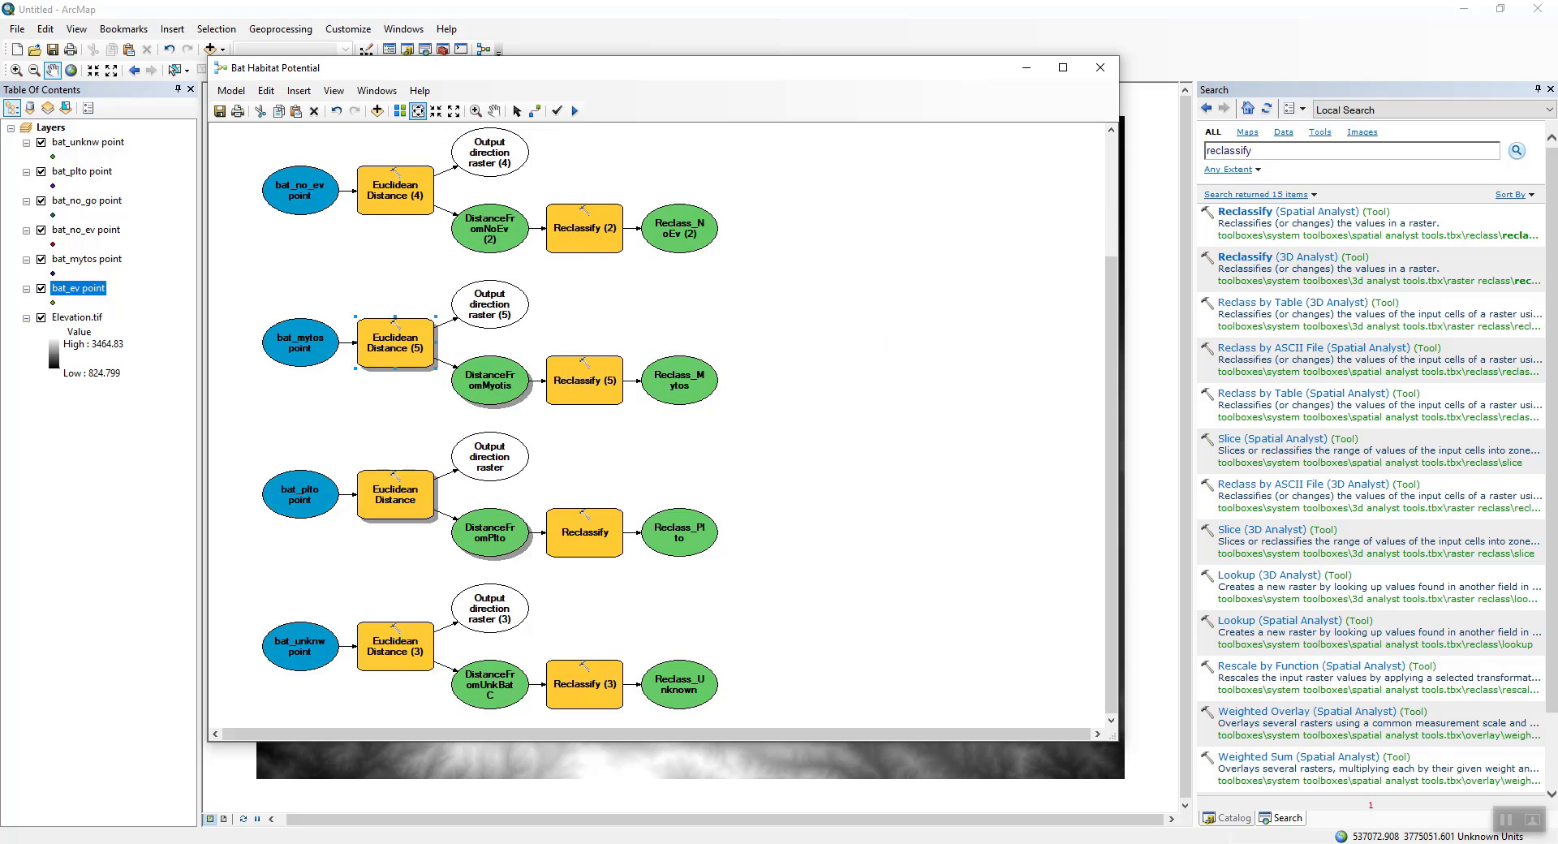
{"action": "left_click", "coordinate": [418, 111]}
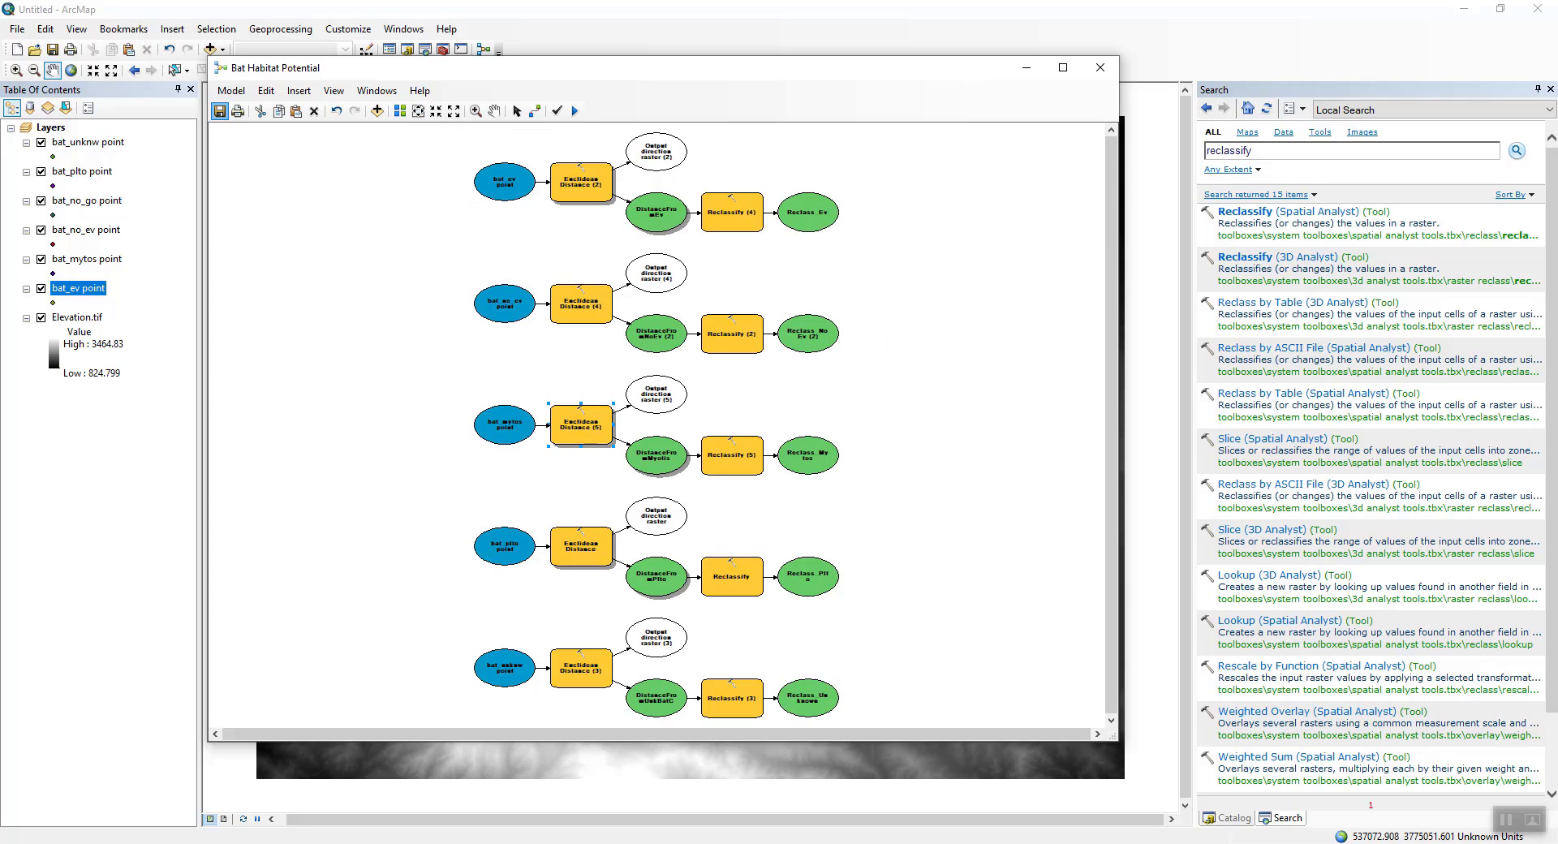
{"action": "left_click", "coordinate": [575, 111]}
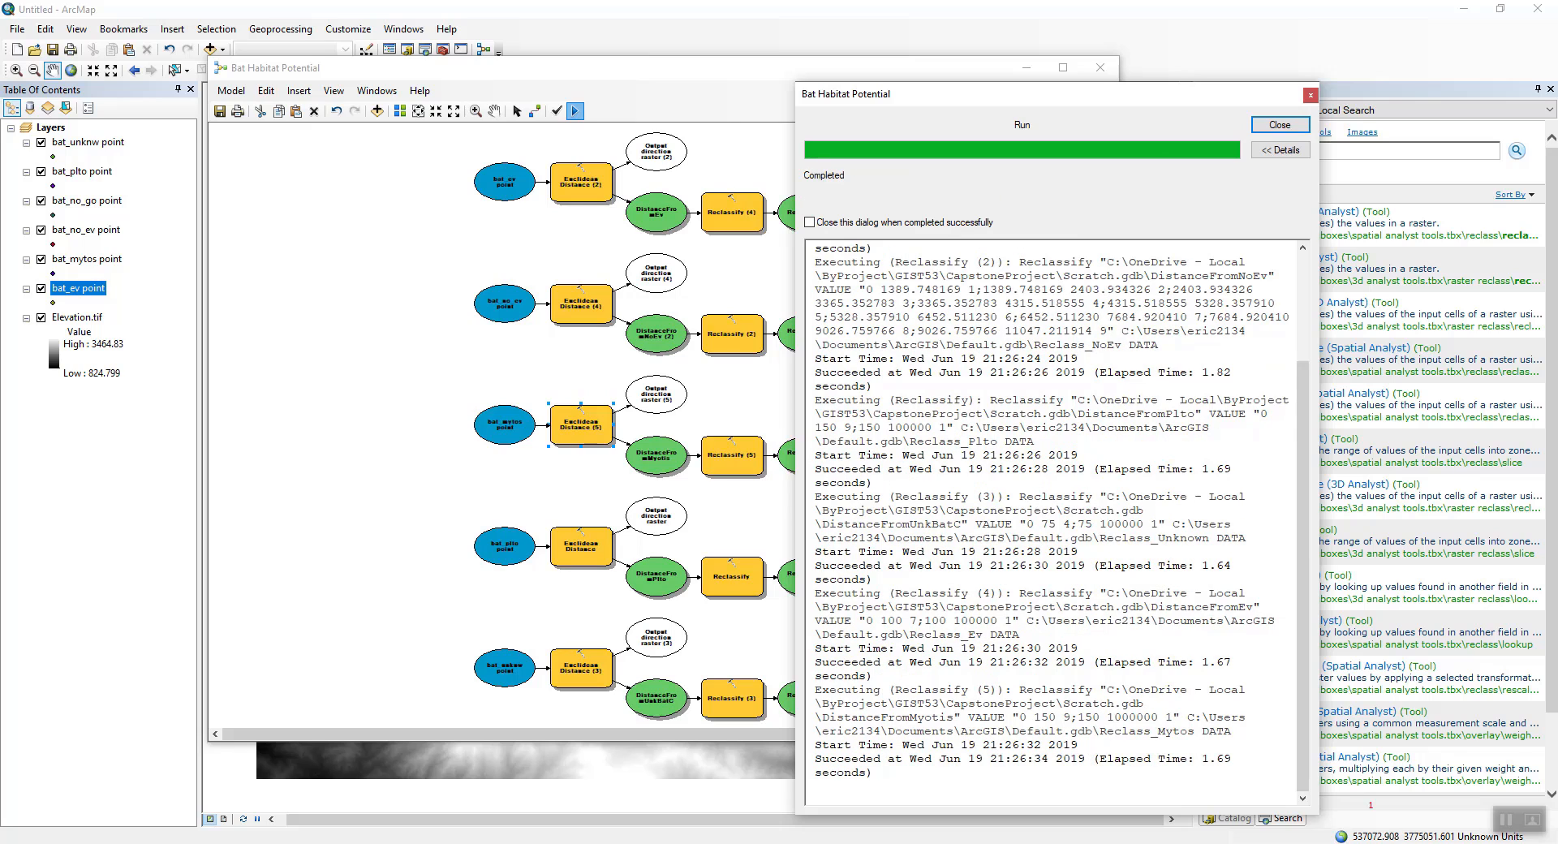
{"action": "left_click", "coordinate": [1280, 124]}
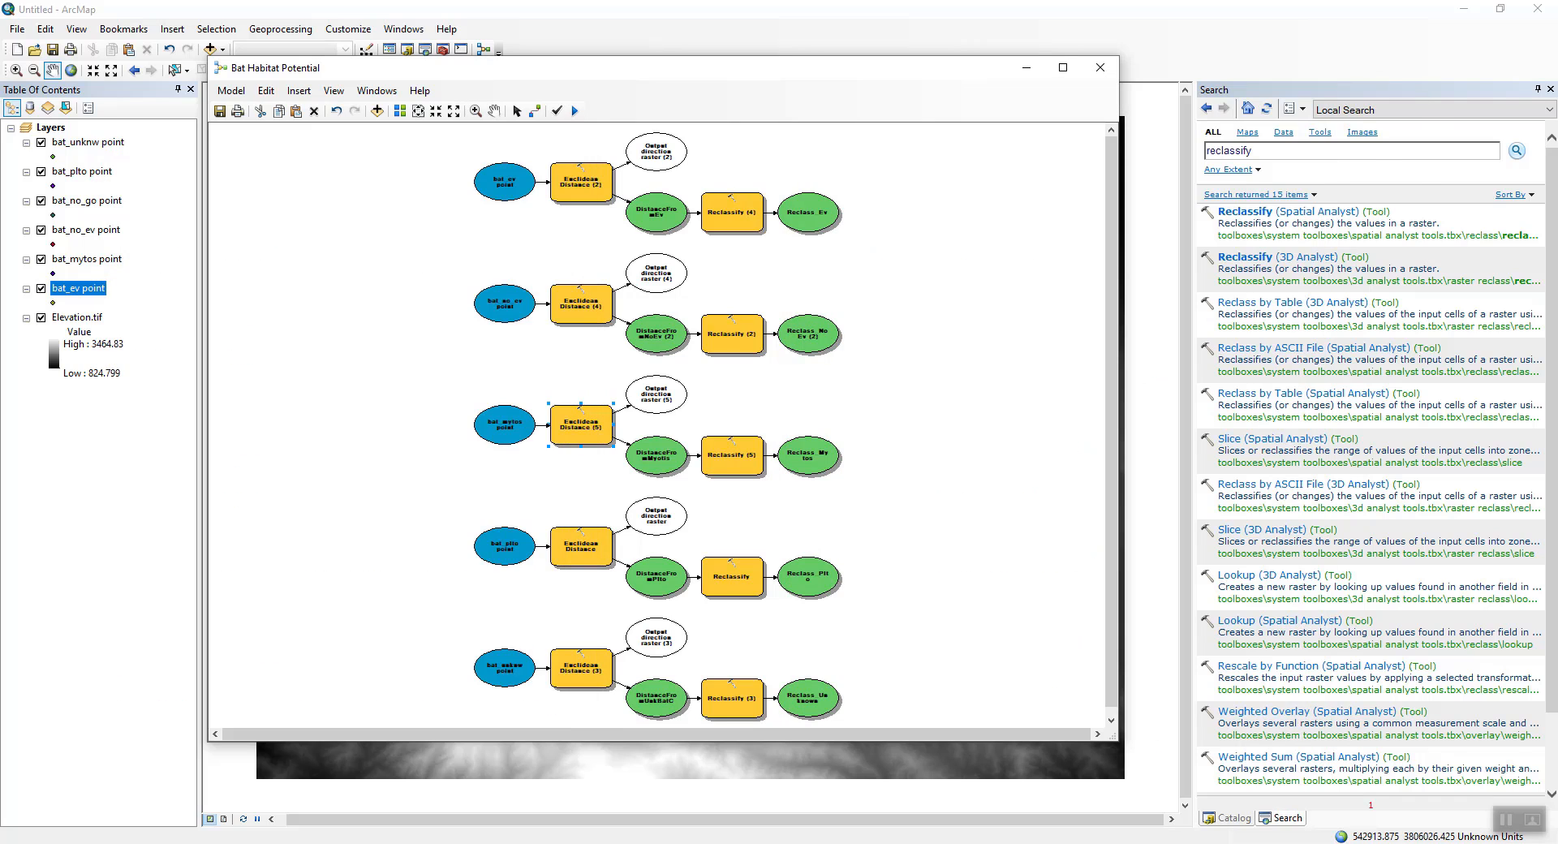
Add the Reclass_Mytos output to the map and move the model window aside to uncover the result
{"action": "left_click_drag", "start_coordinate": [730, 68], "coordinate": [951, 65]}
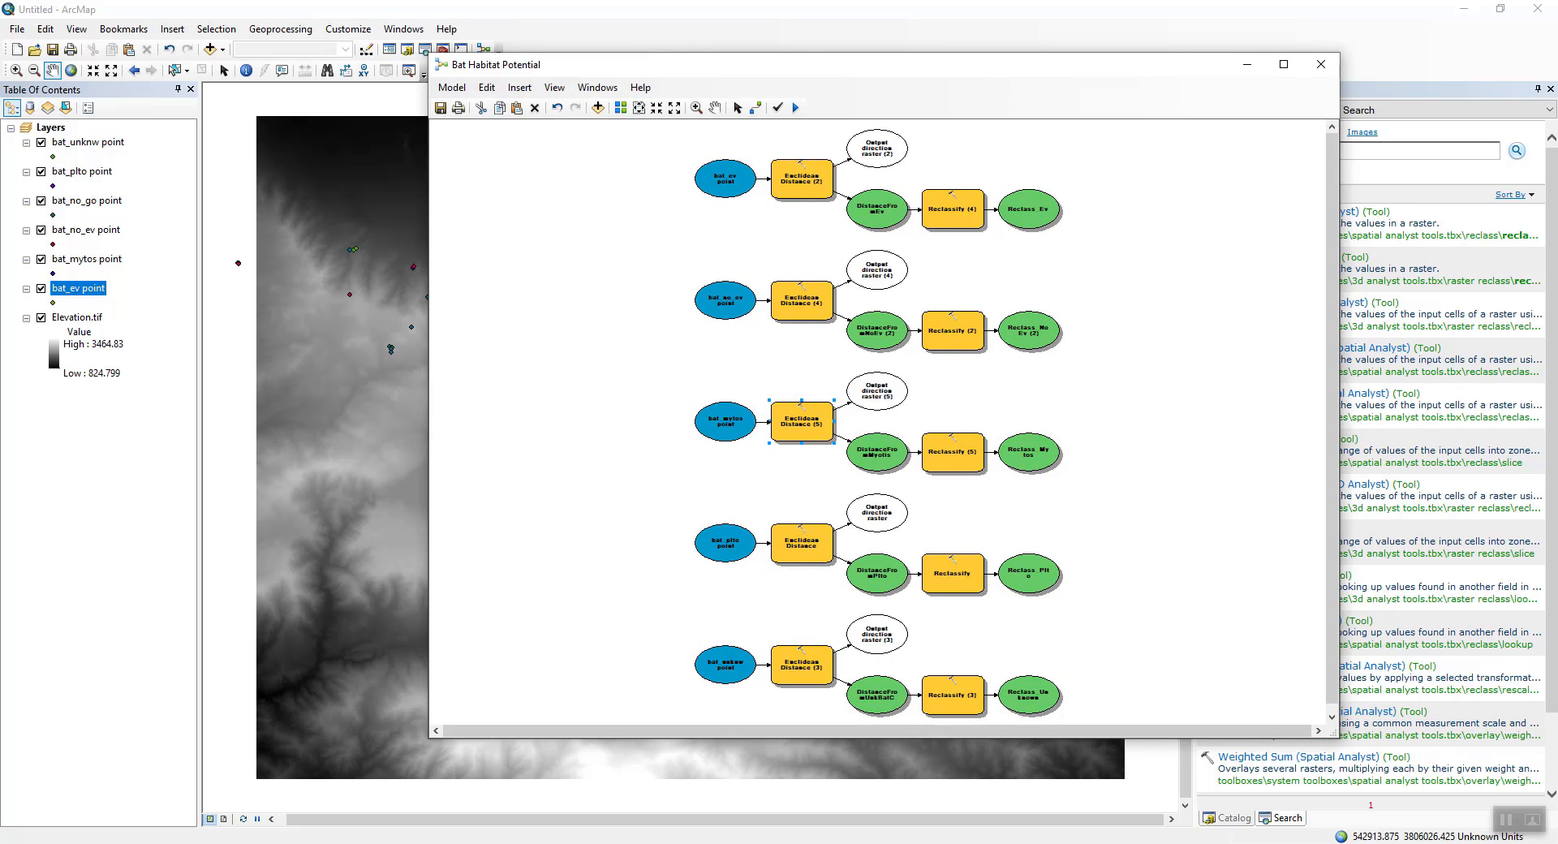
{"action": "right_click", "coordinate": [1027, 451]}
{"action": "left_click", "coordinate": [1055, 518]}
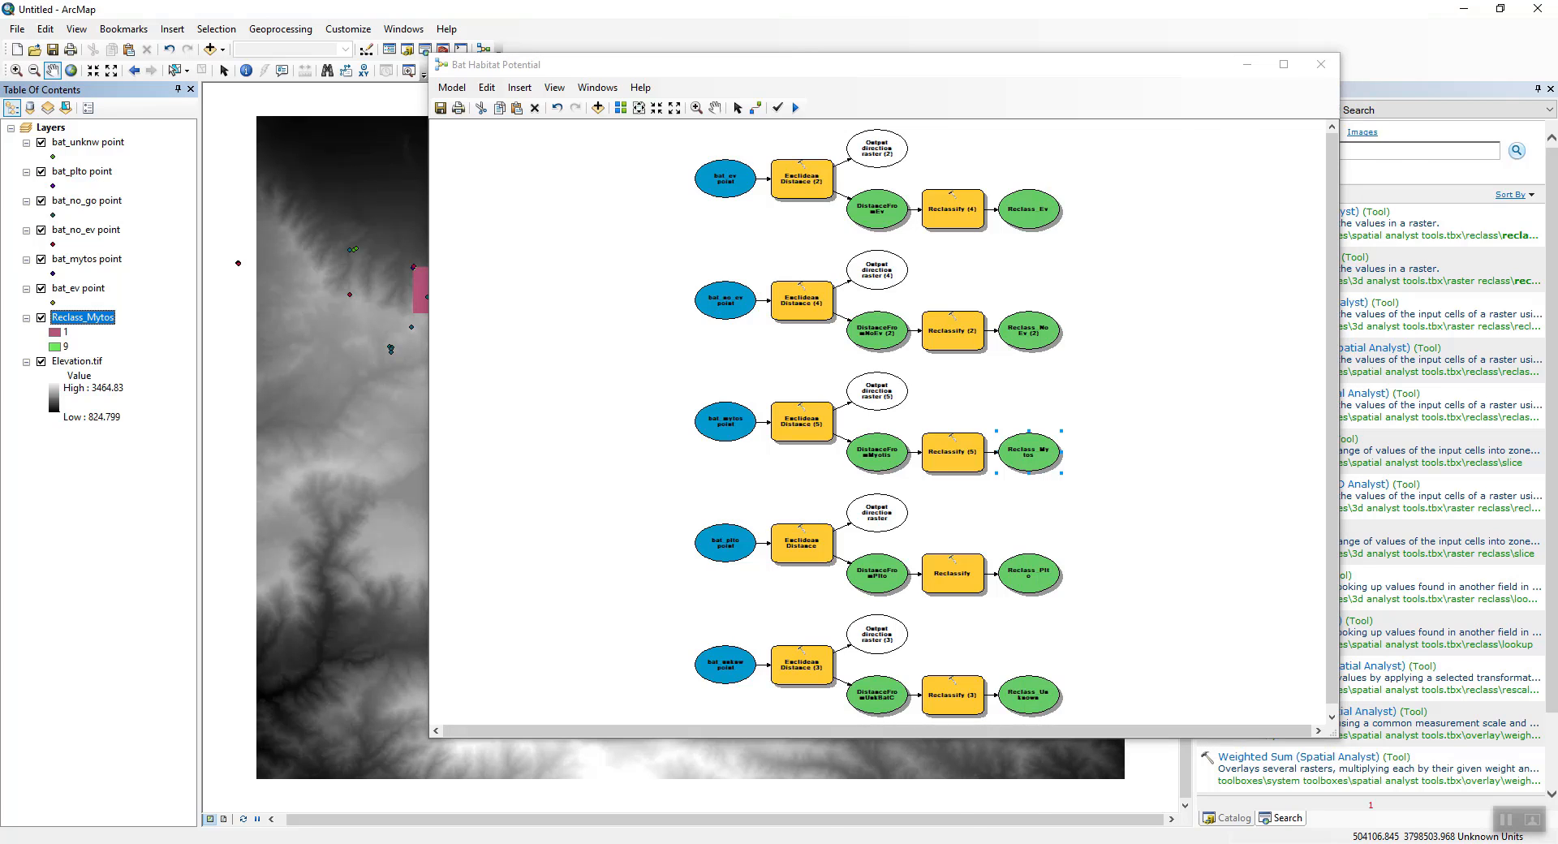
{"action": "left_click_drag", "start_coordinate": [730, 64], "coordinate": [878, 50]}
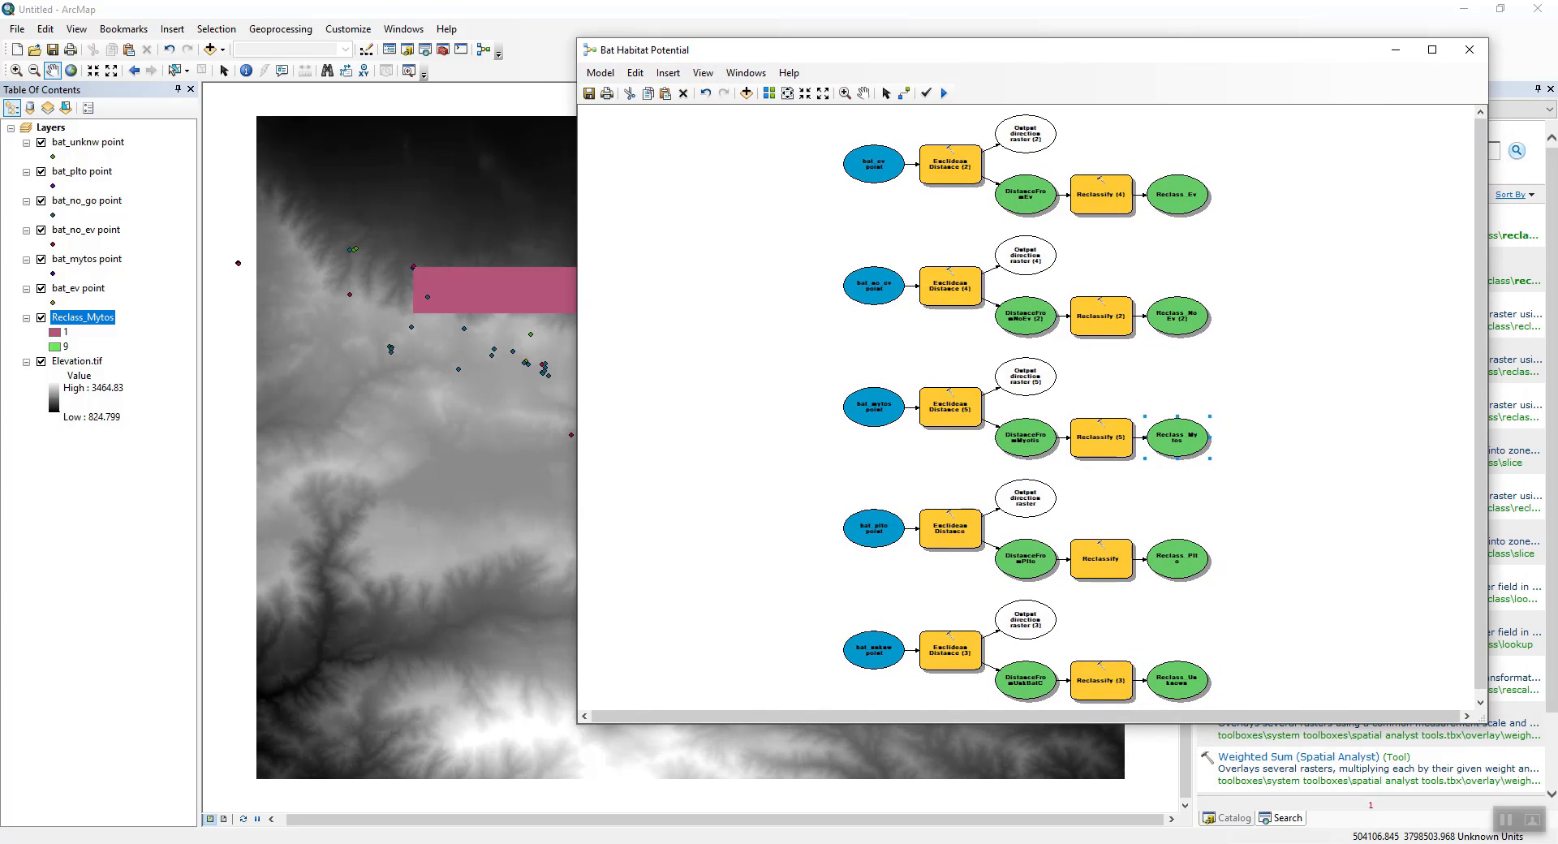
In the model properties, override the environments Output Coordinate System, Extent, Cell Size and Mask
{"action": "left_click", "coordinate": [601, 73]}
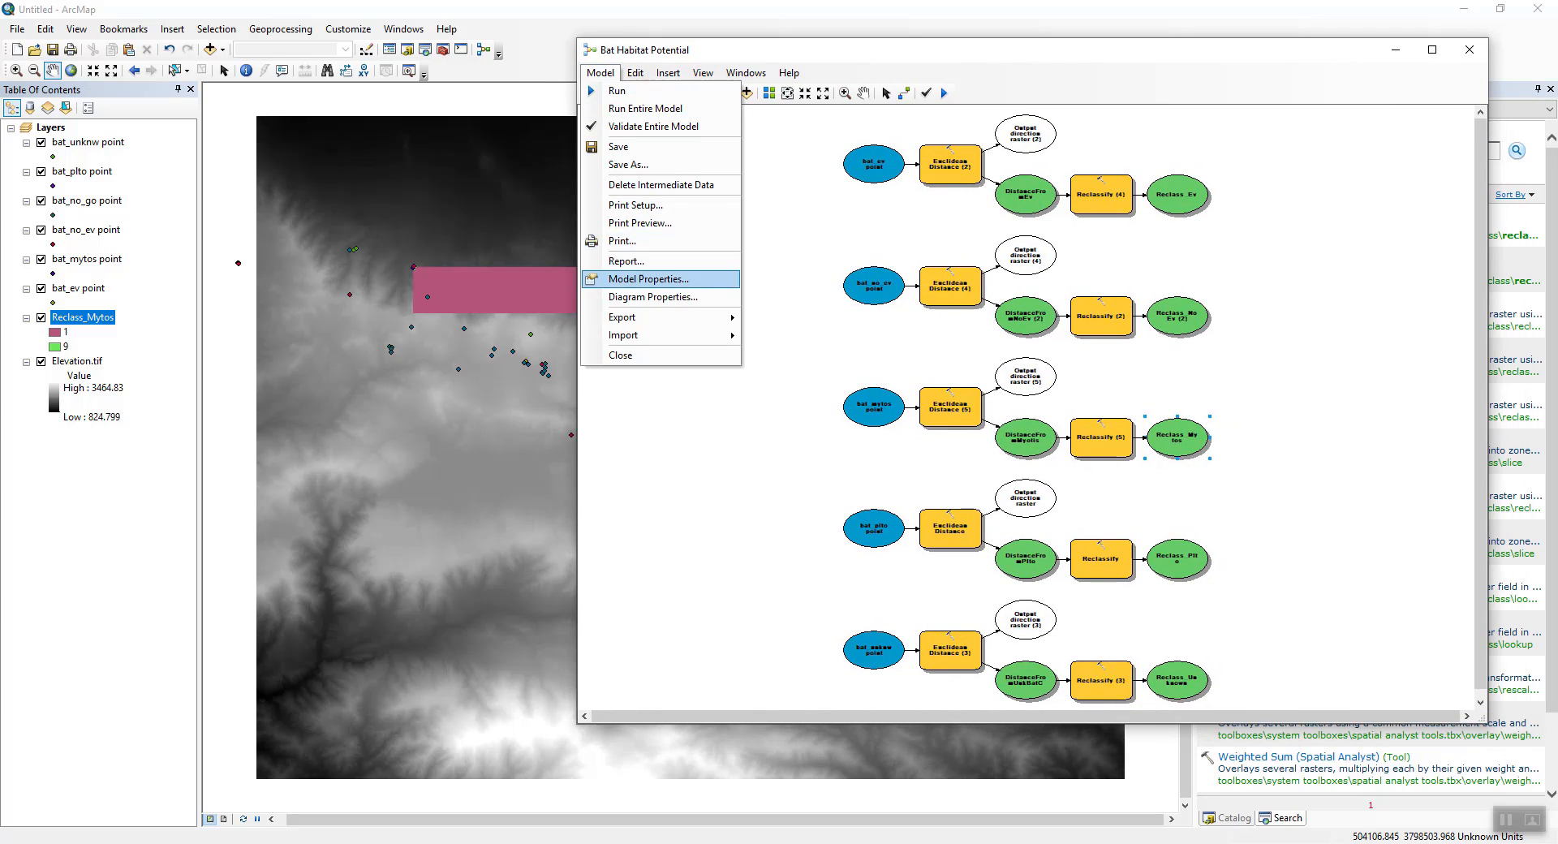
{"action": "left_click", "coordinate": [649, 278]}
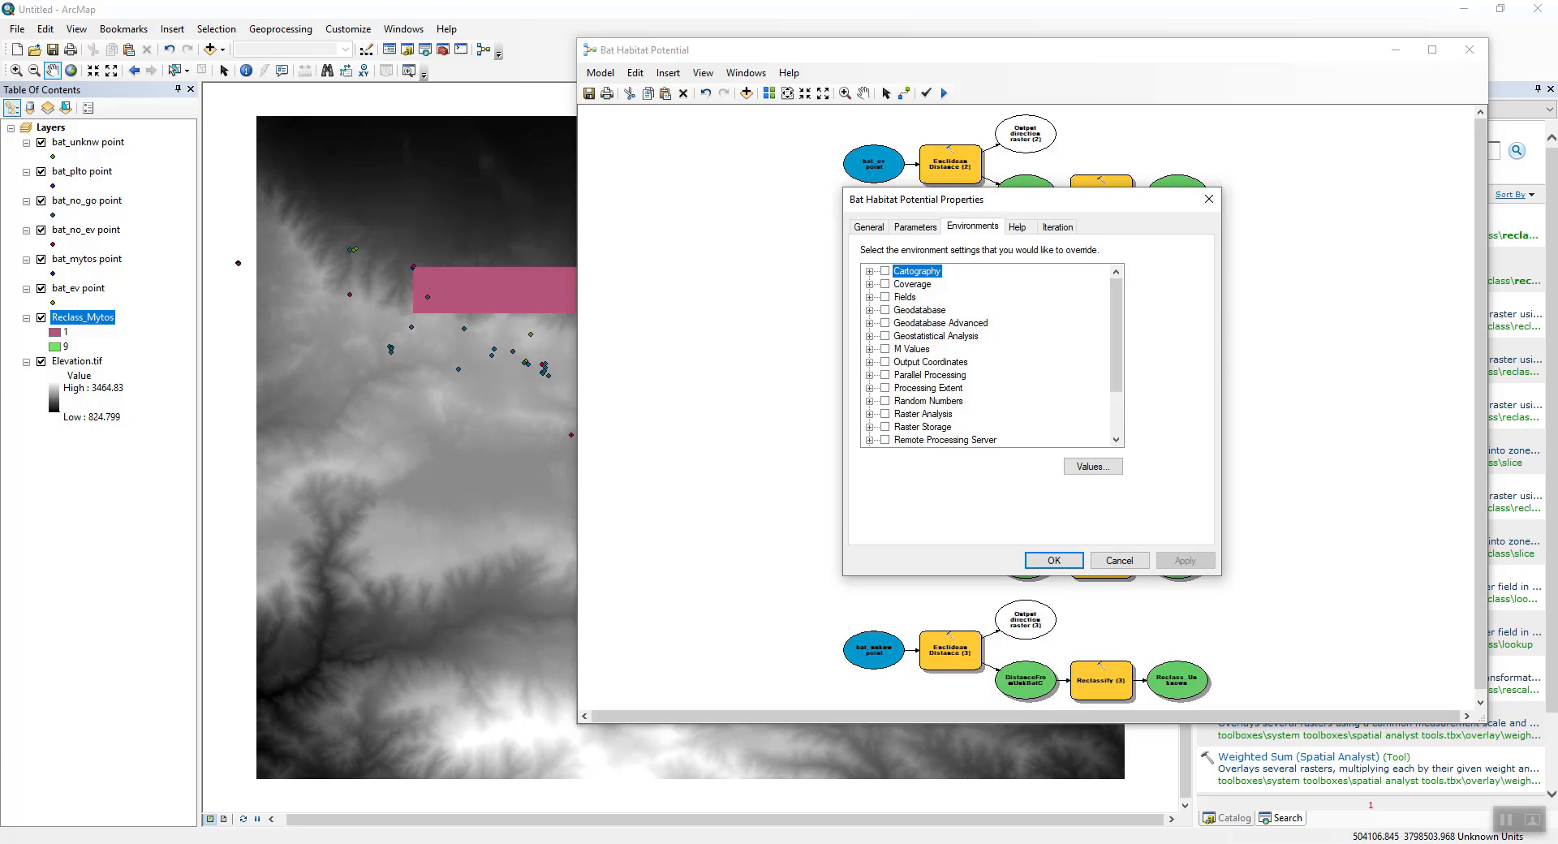
{"action": "left_click", "coordinate": [870, 362]}
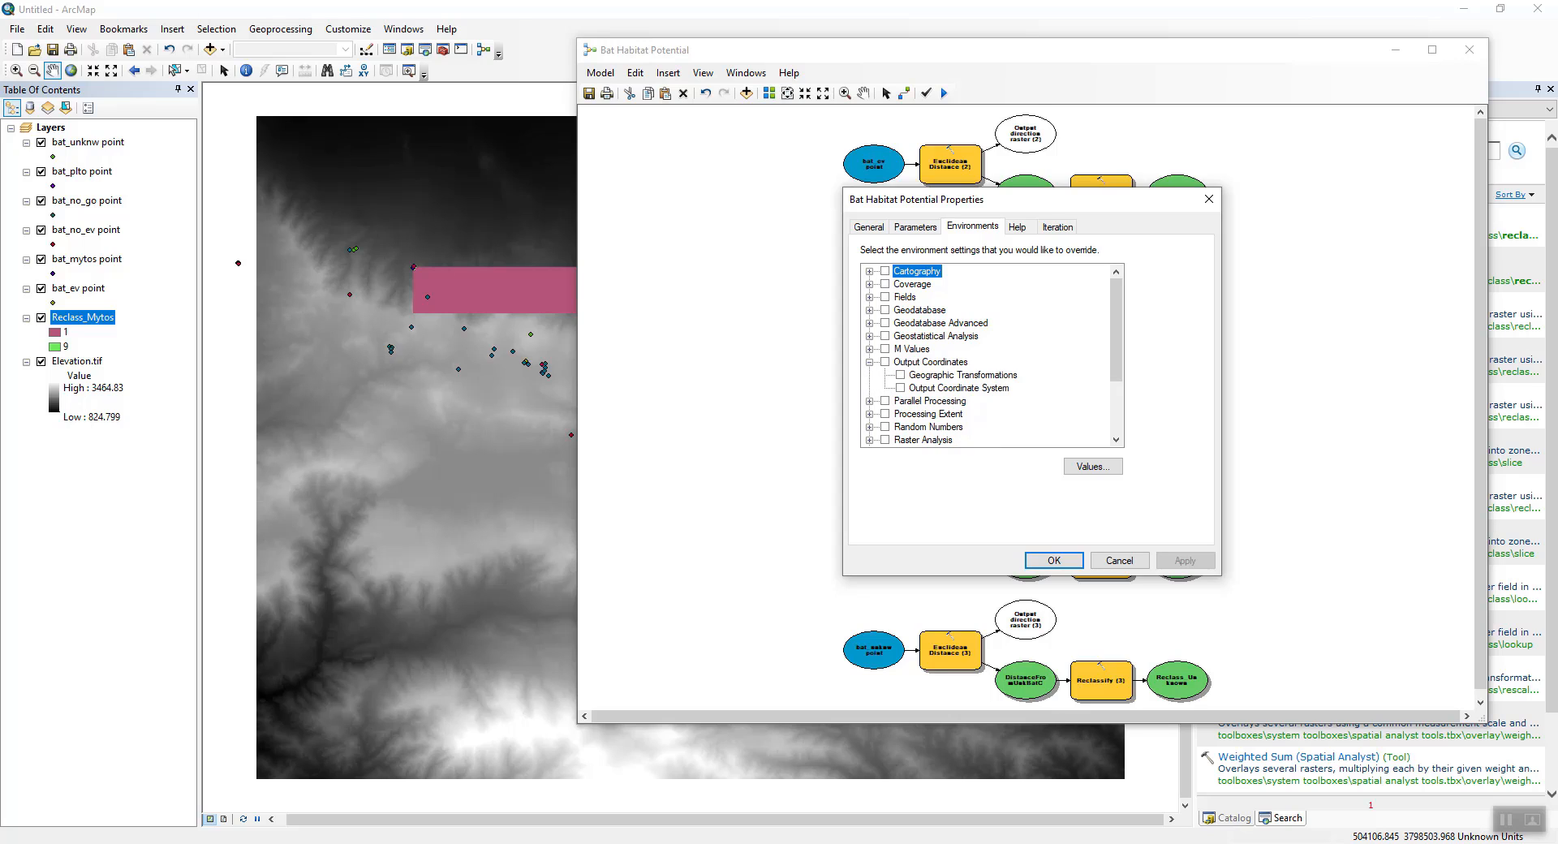
{"action": "left_click", "coordinate": [900, 388]}
{"action": "scroll", "coordinate": [986, 357], "scroll_direction": "down", "scroll_amount": 1}
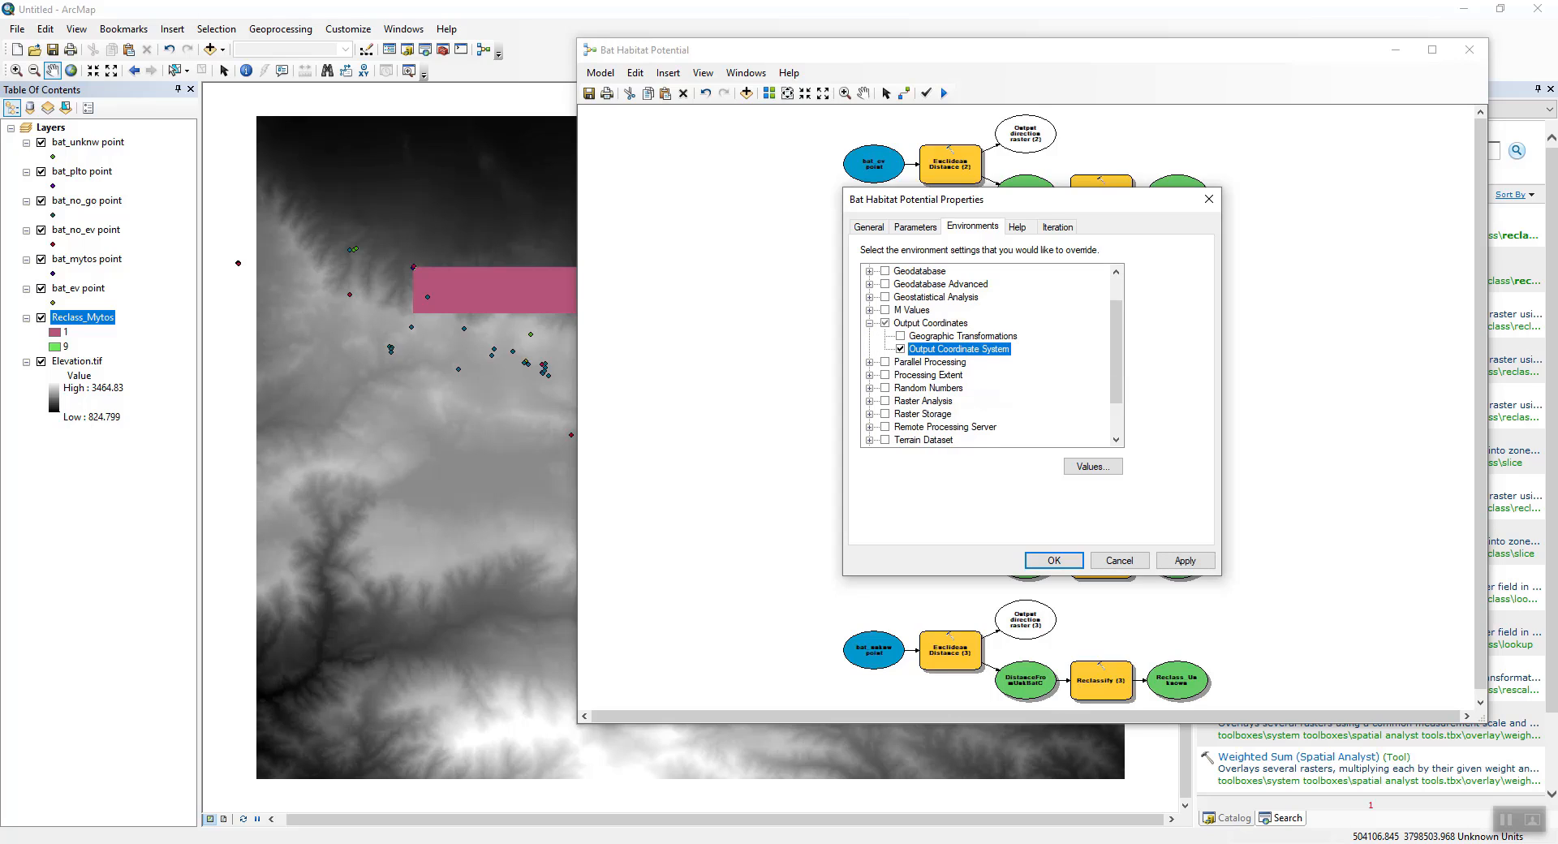
{"action": "left_click", "coordinate": [870, 401]}
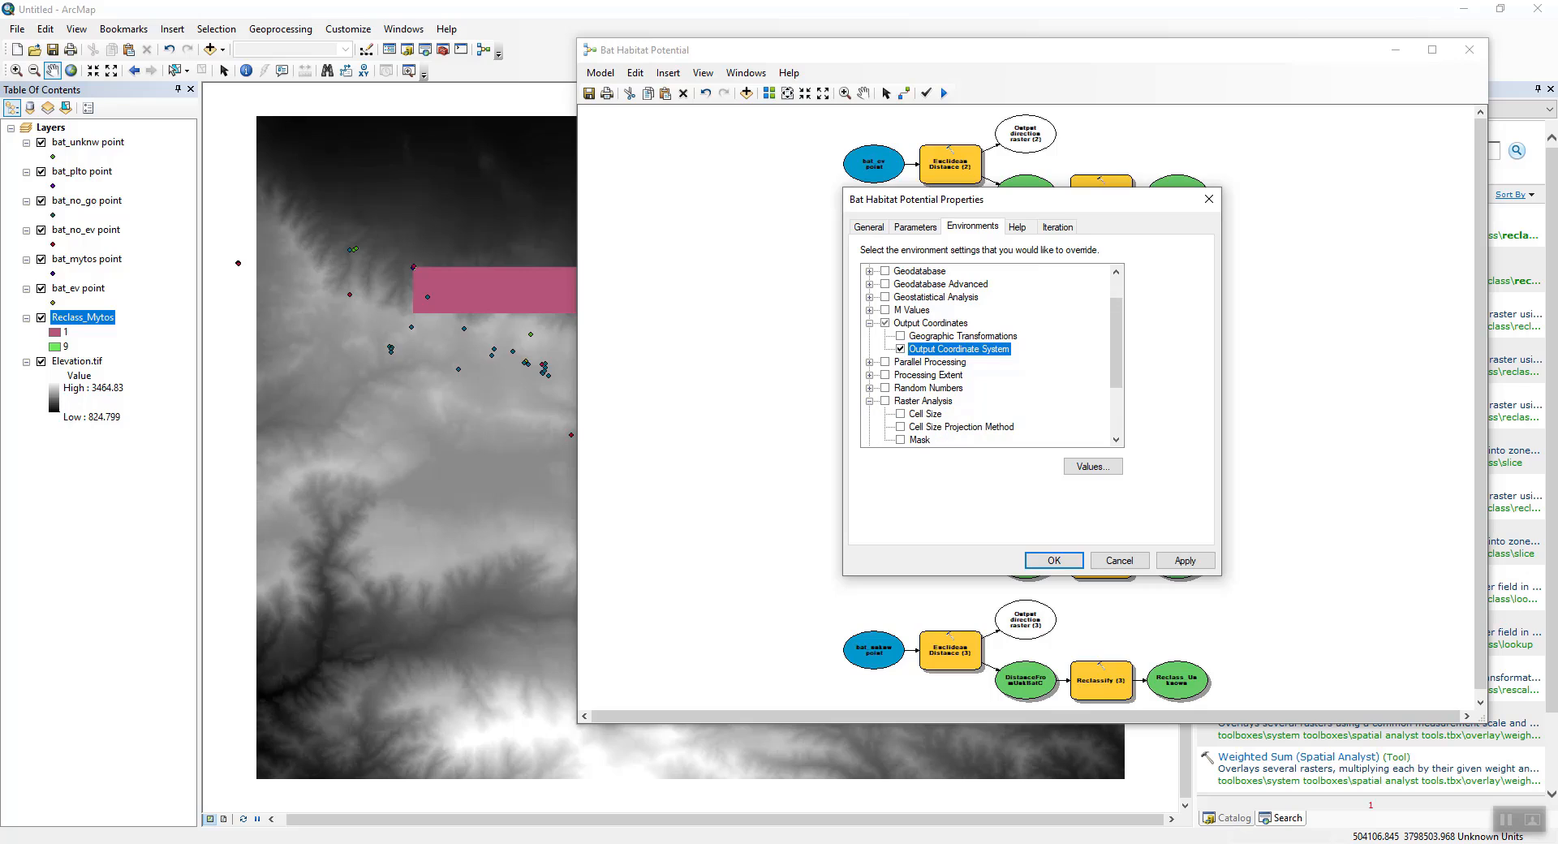
{"action": "left_click", "coordinate": [900, 414]}
{"action": "left_click", "coordinate": [900, 440]}
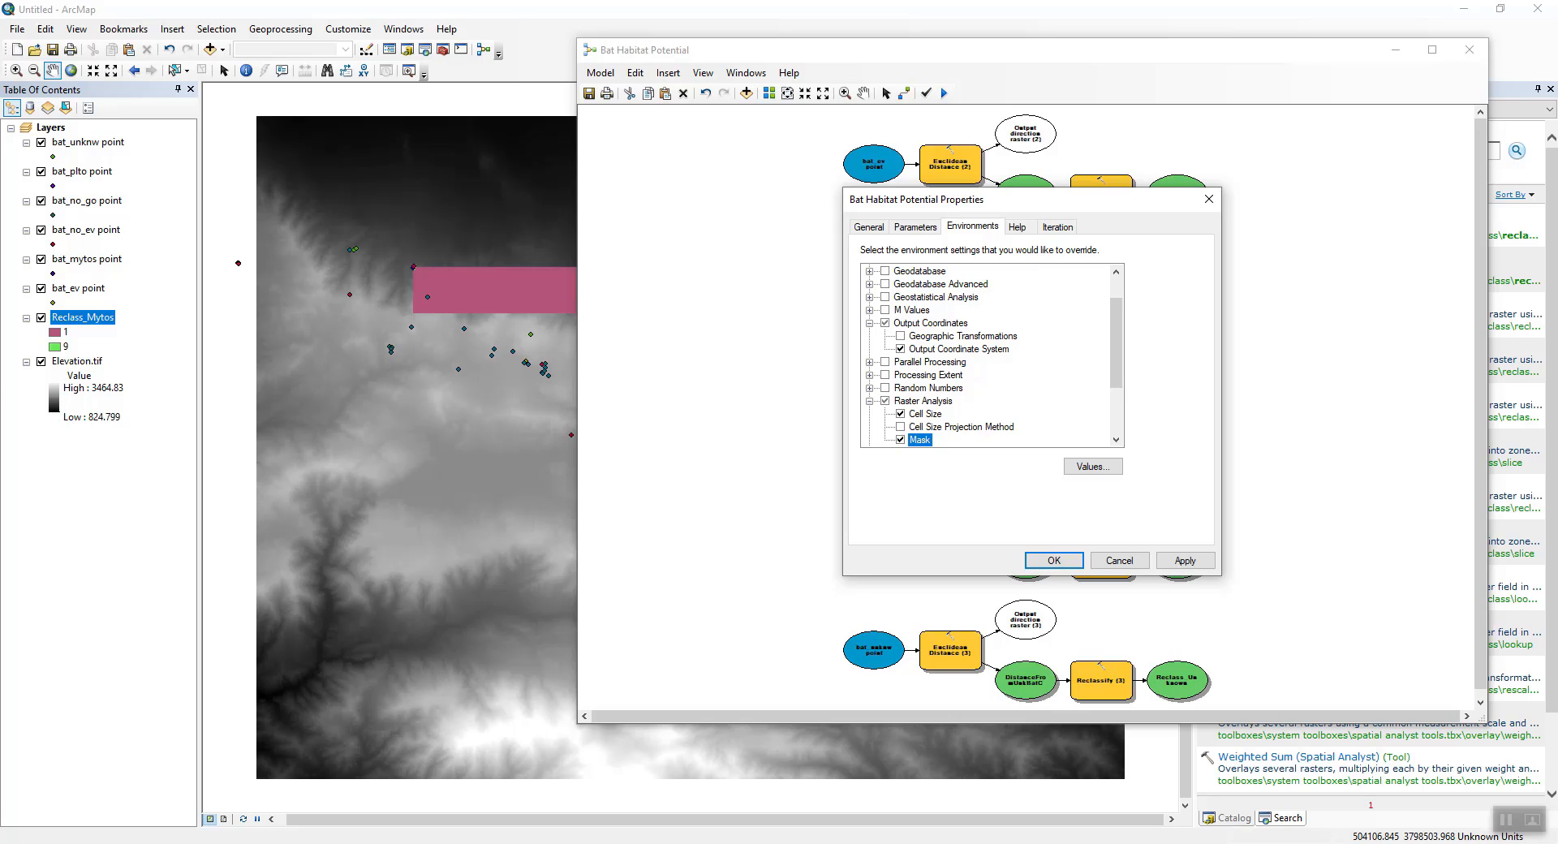
{"action": "left_click", "coordinate": [870, 375]}
{"action": "left_click", "coordinate": [900, 388]}
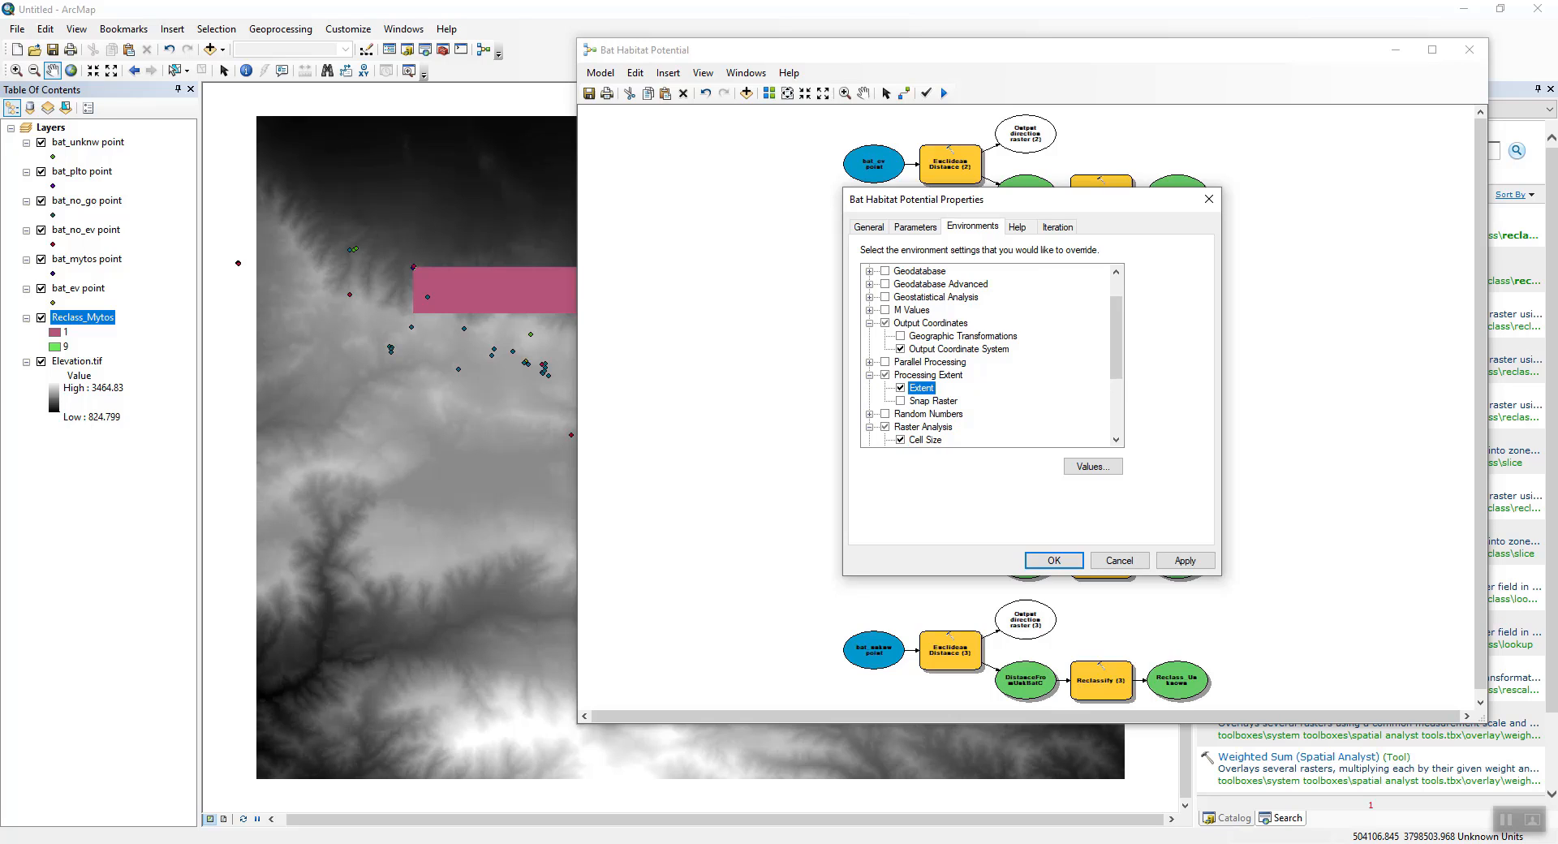
Set the output coordinate system to NAD_1983_UTM_Zone_11N by importing it from Soils_SRI in FileGDB.gdb
{"action": "left_click", "coordinate": [1093, 466]}
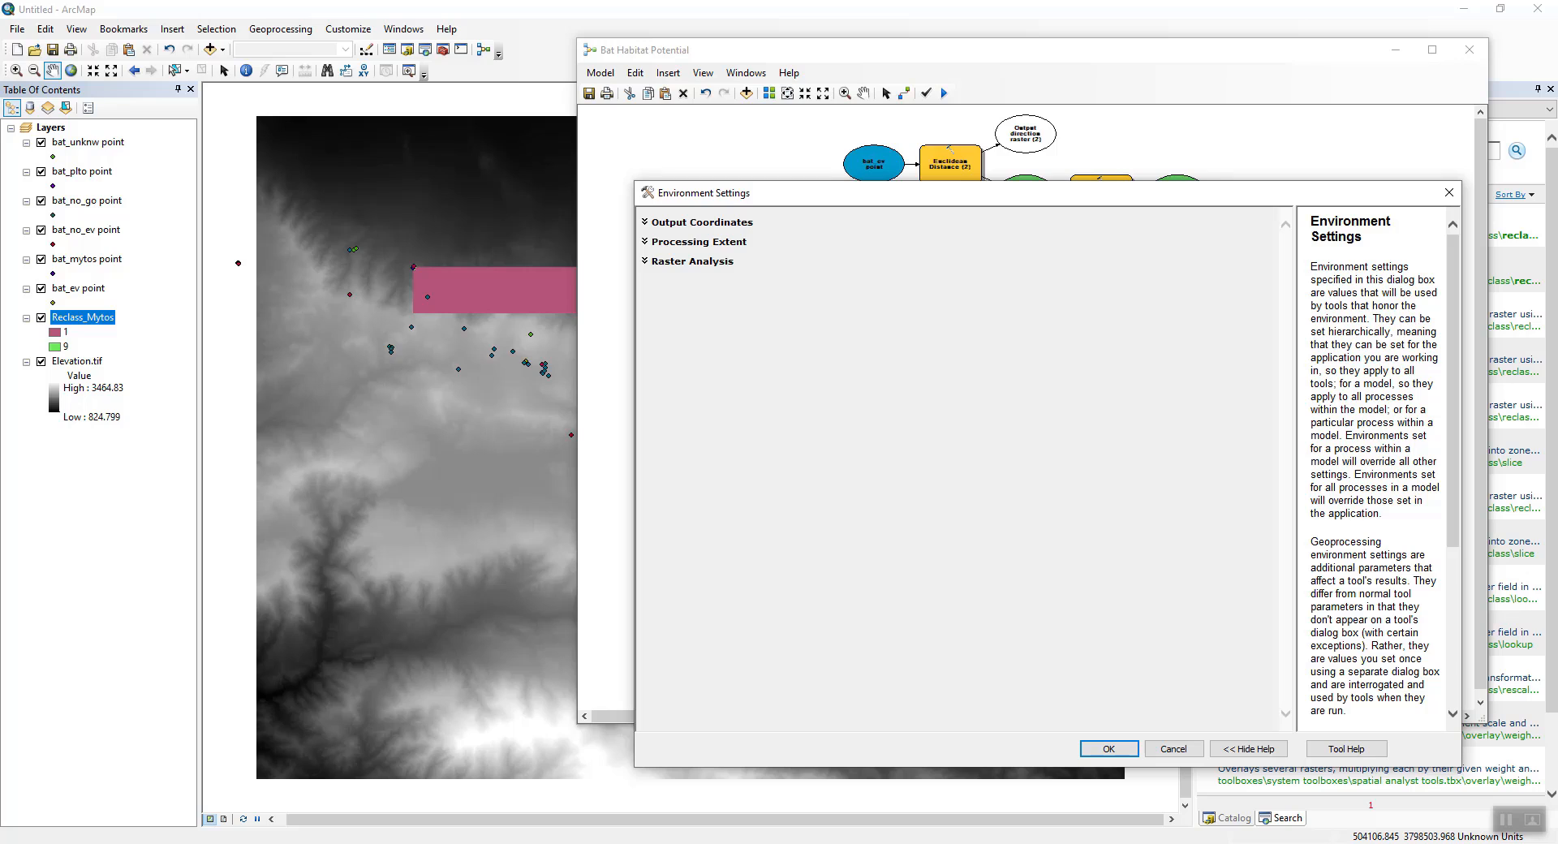
{"action": "left_click", "coordinate": [648, 223]}
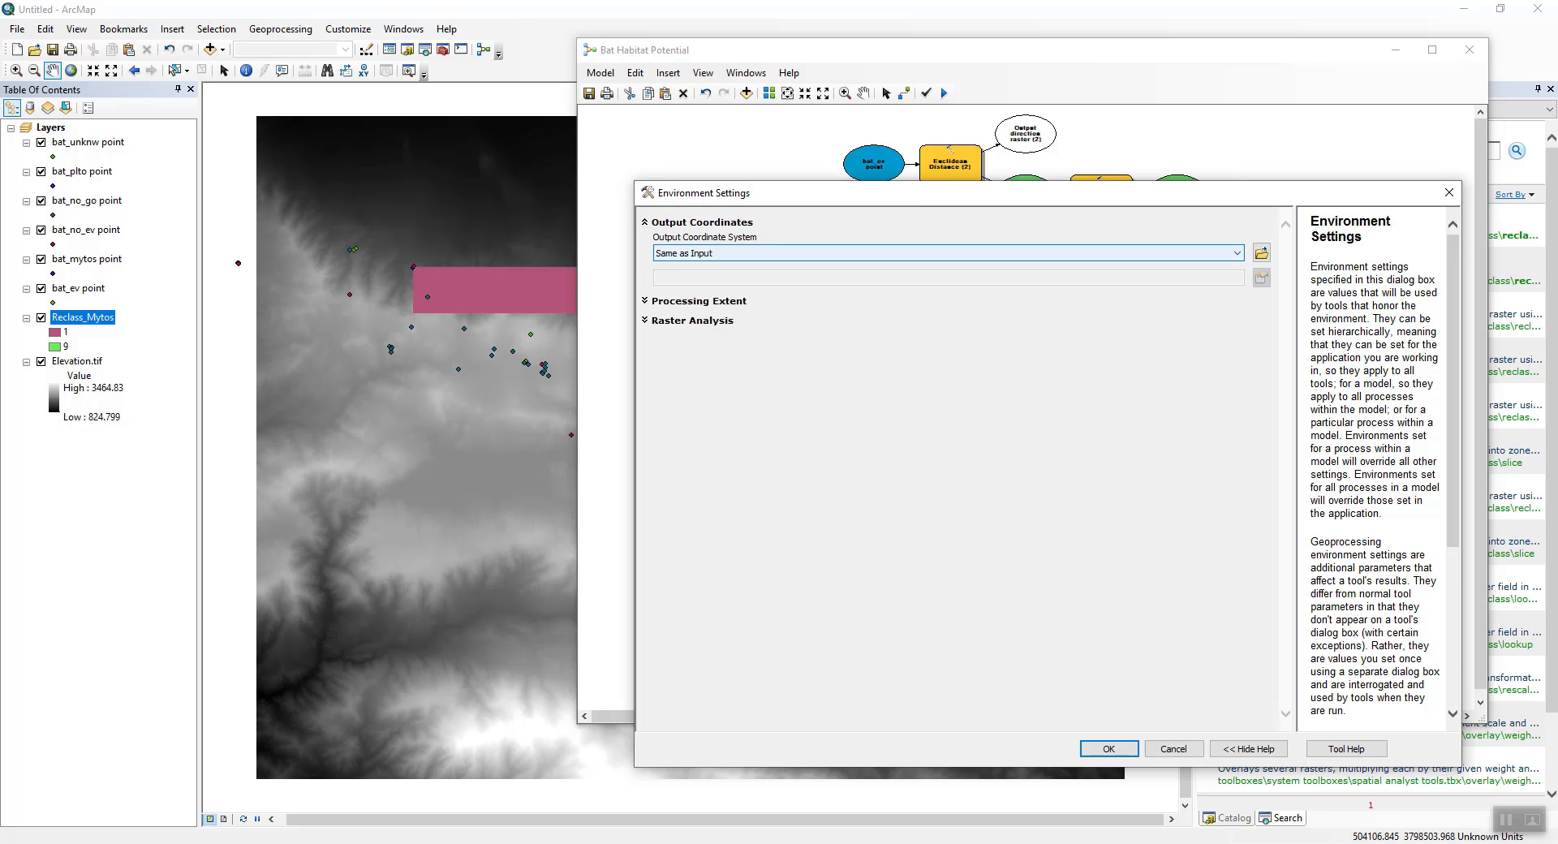
{"action": "left_click", "coordinate": [1261, 252]}
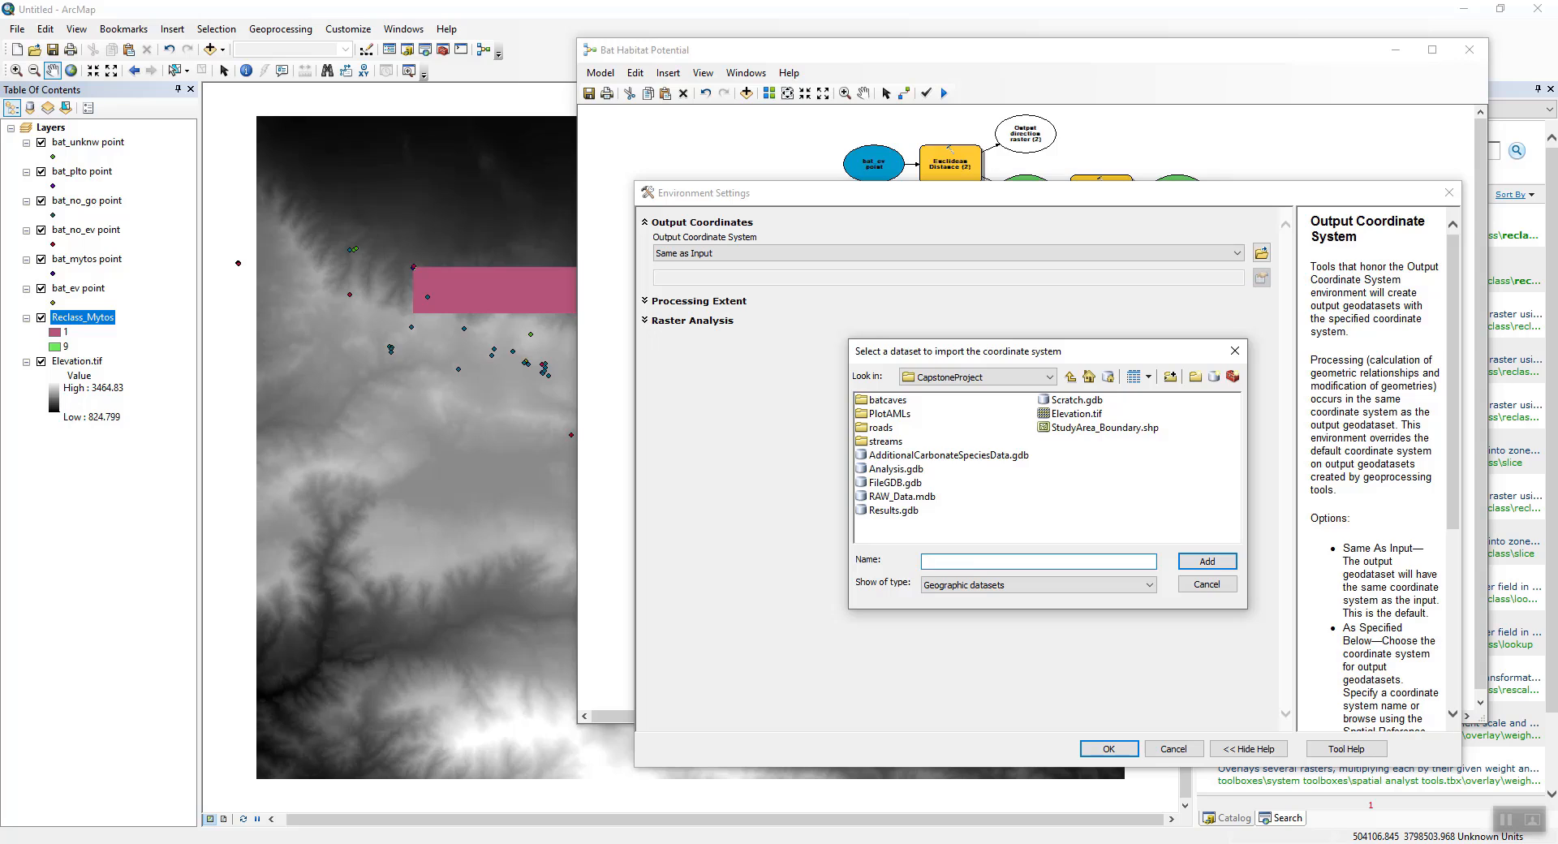
{"action": "double_click", "coordinate": [895, 482]}
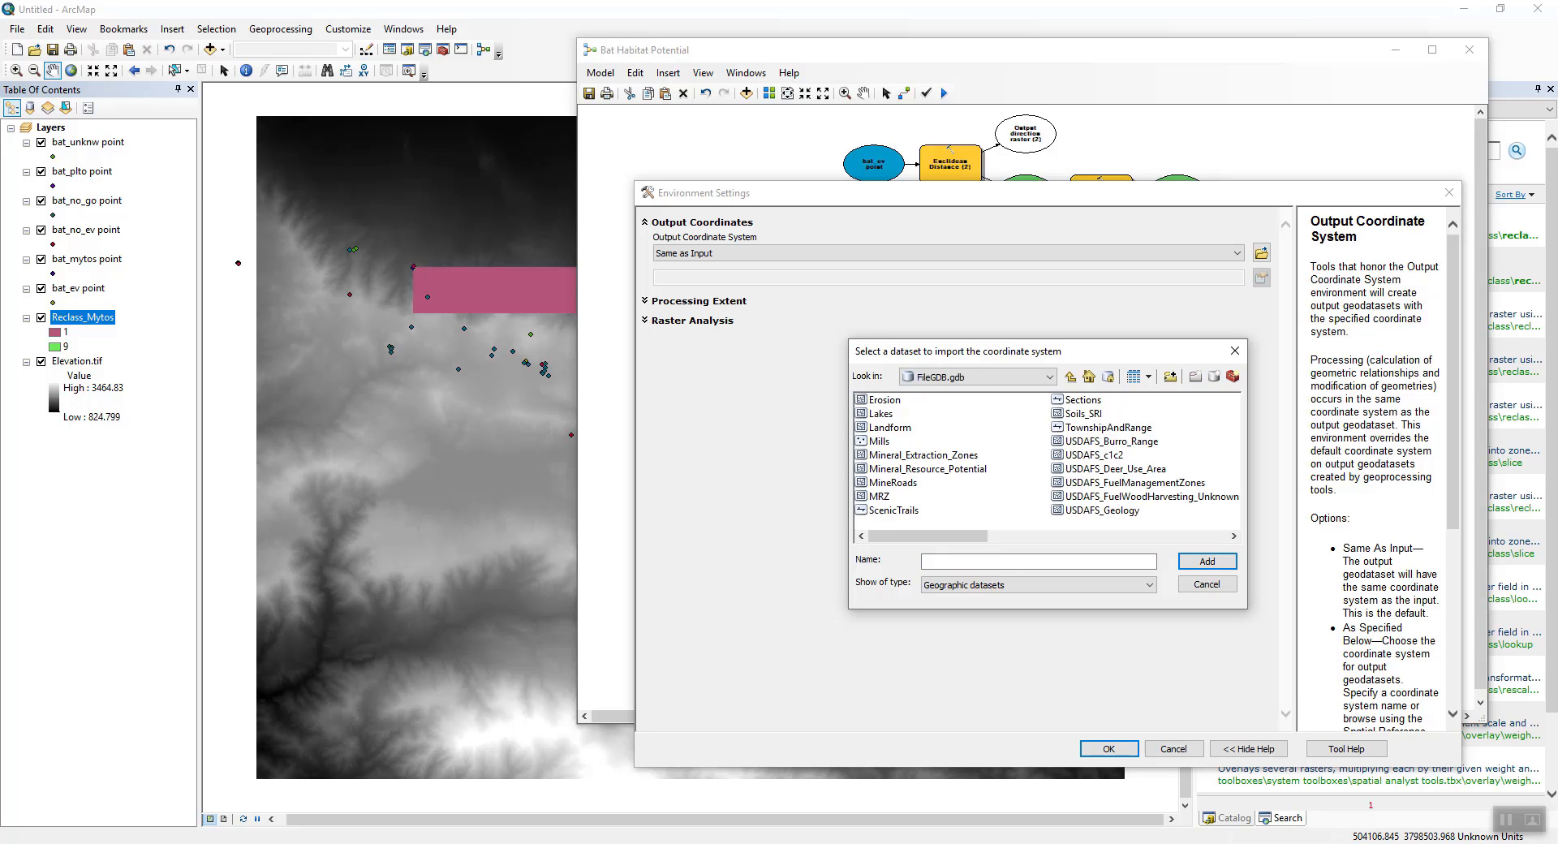
{"action": "left_click", "coordinate": [1083, 414]}
{"action": "left_click", "coordinate": [1208, 561]}
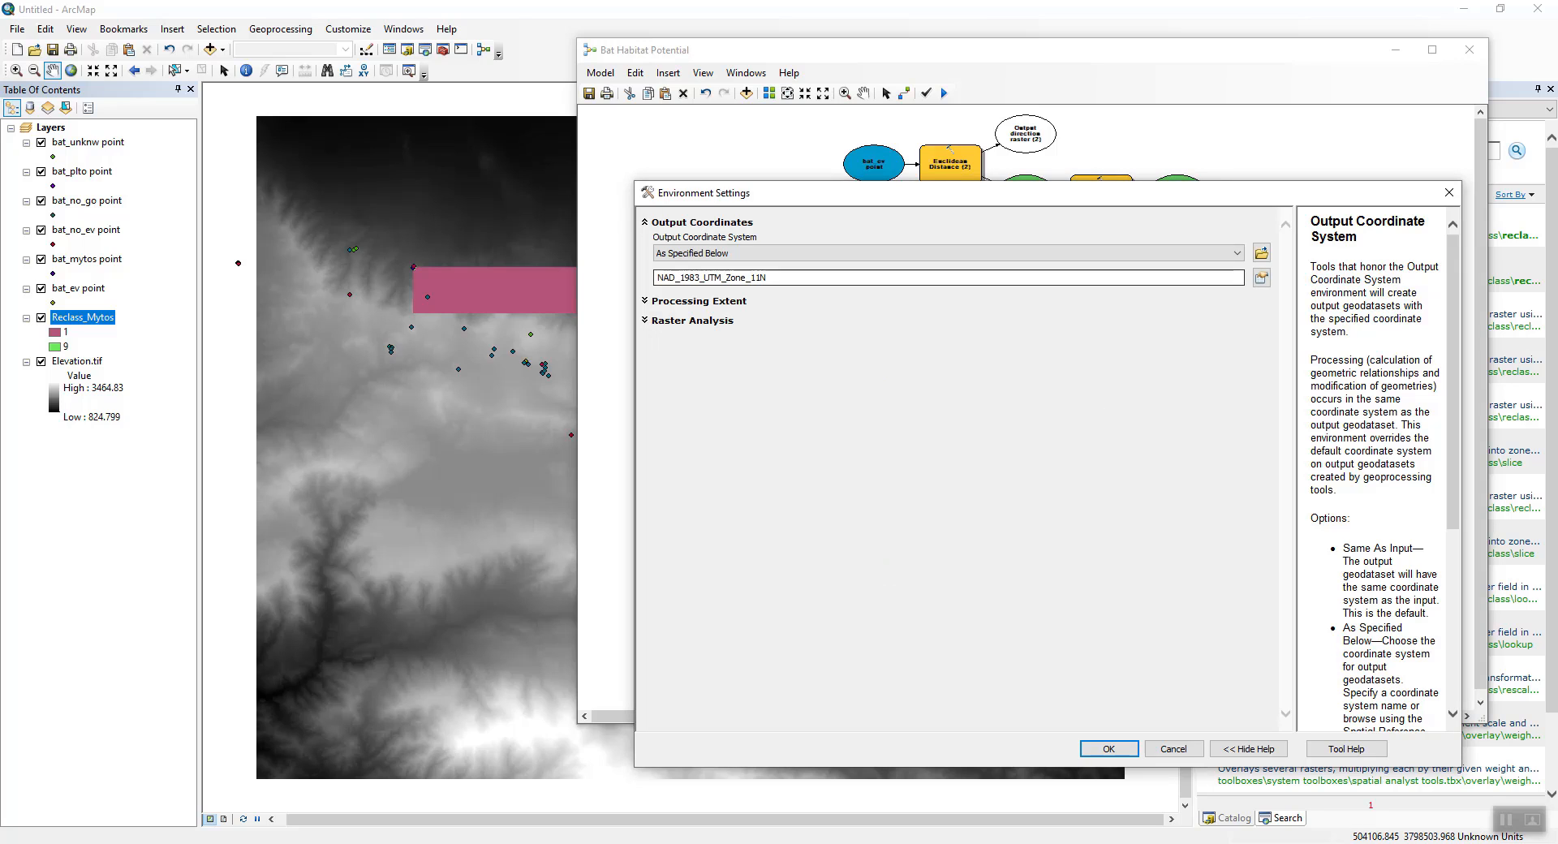
Set the processing extent to match StudyArea_Boundary.shp in the CapstoneProject folder
{"action": "left_click", "coordinate": [647, 301]}
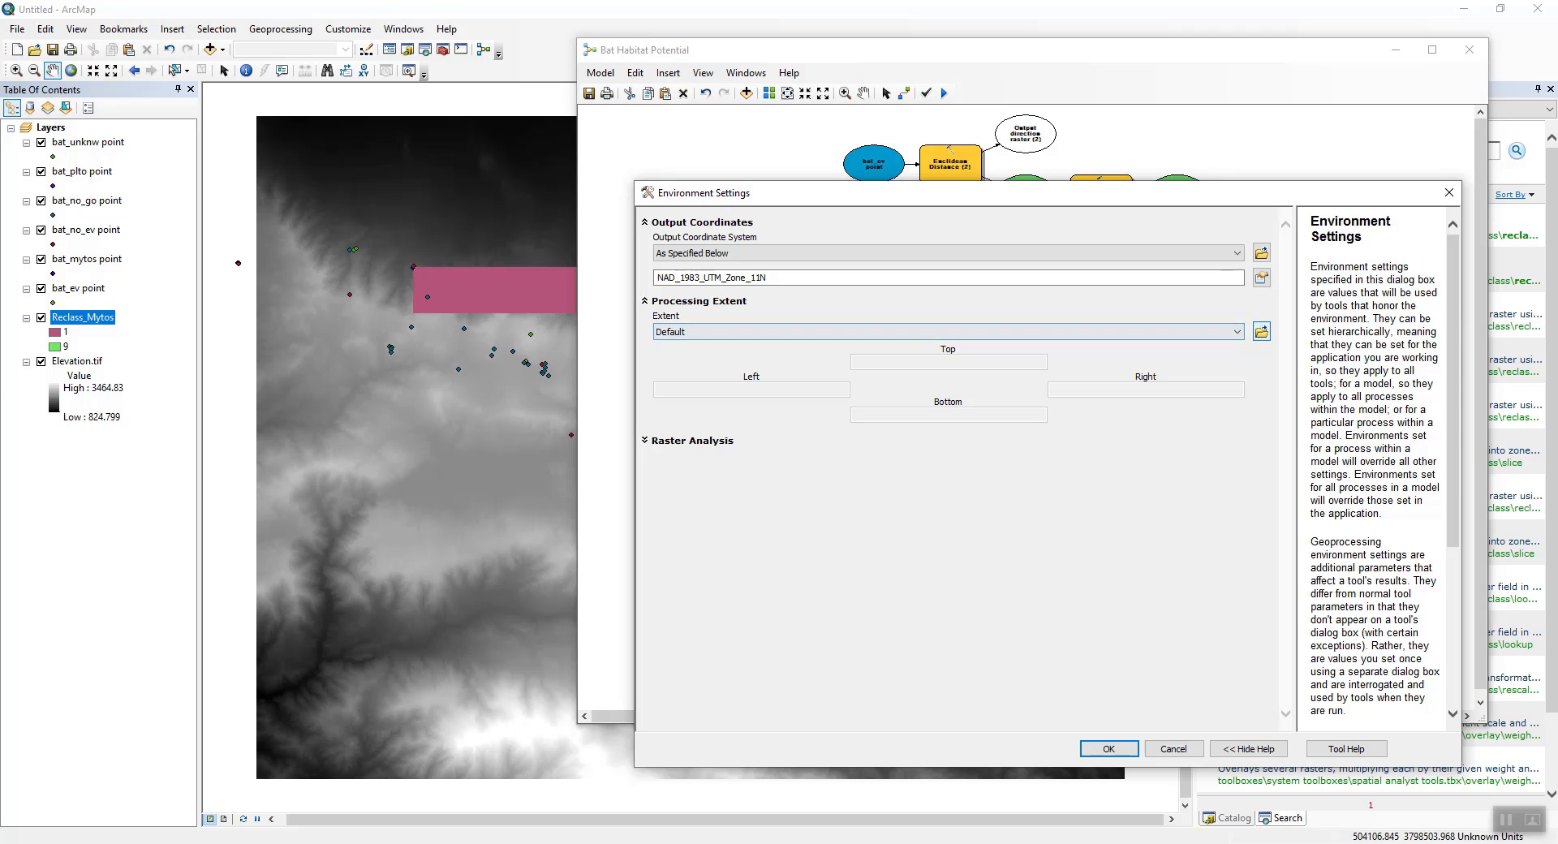
{"action": "left_click", "coordinate": [1261, 331]}
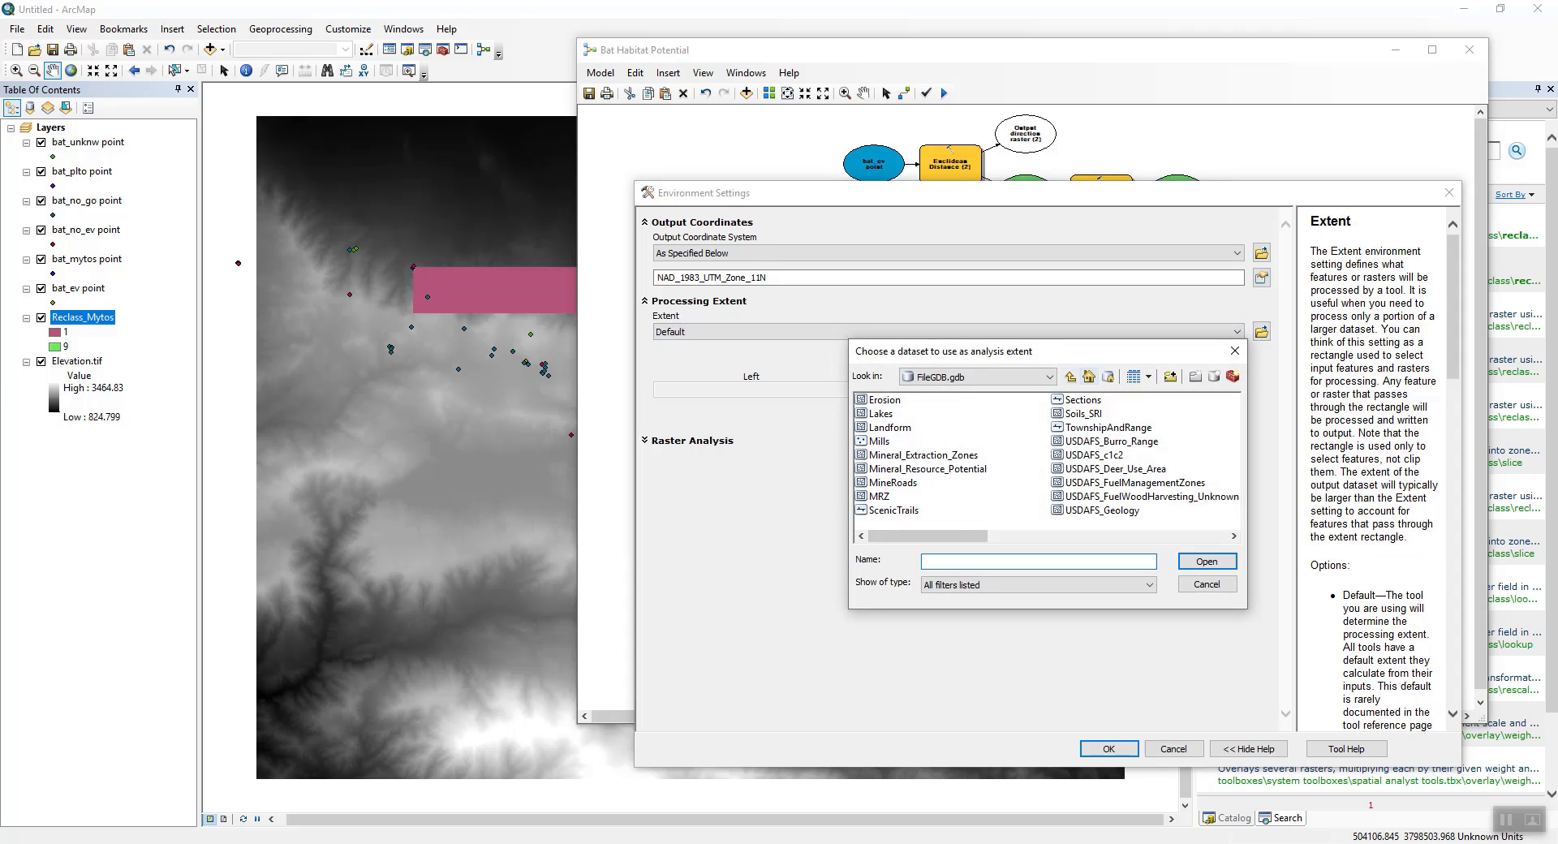
{"action": "left_click", "coordinate": [1070, 377]}
{"action": "left_click", "coordinate": [1104, 428]}
{"action": "left_click", "coordinate": [1207, 561]}
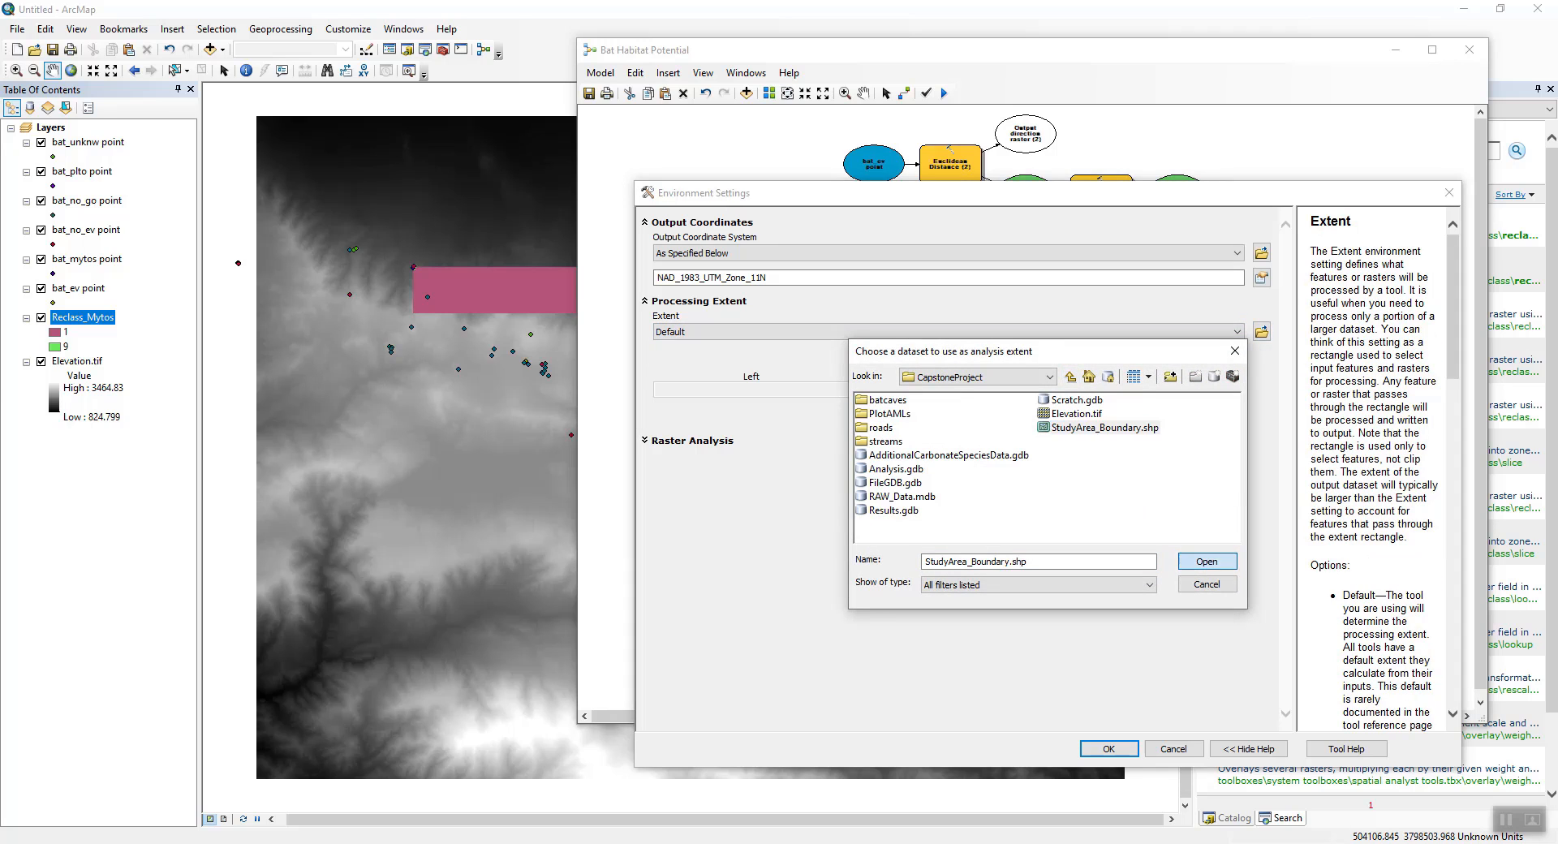
Specify a raster analysis cell size of 30 in the environment settings
{"action": "left_click", "coordinate": [645, 440]}
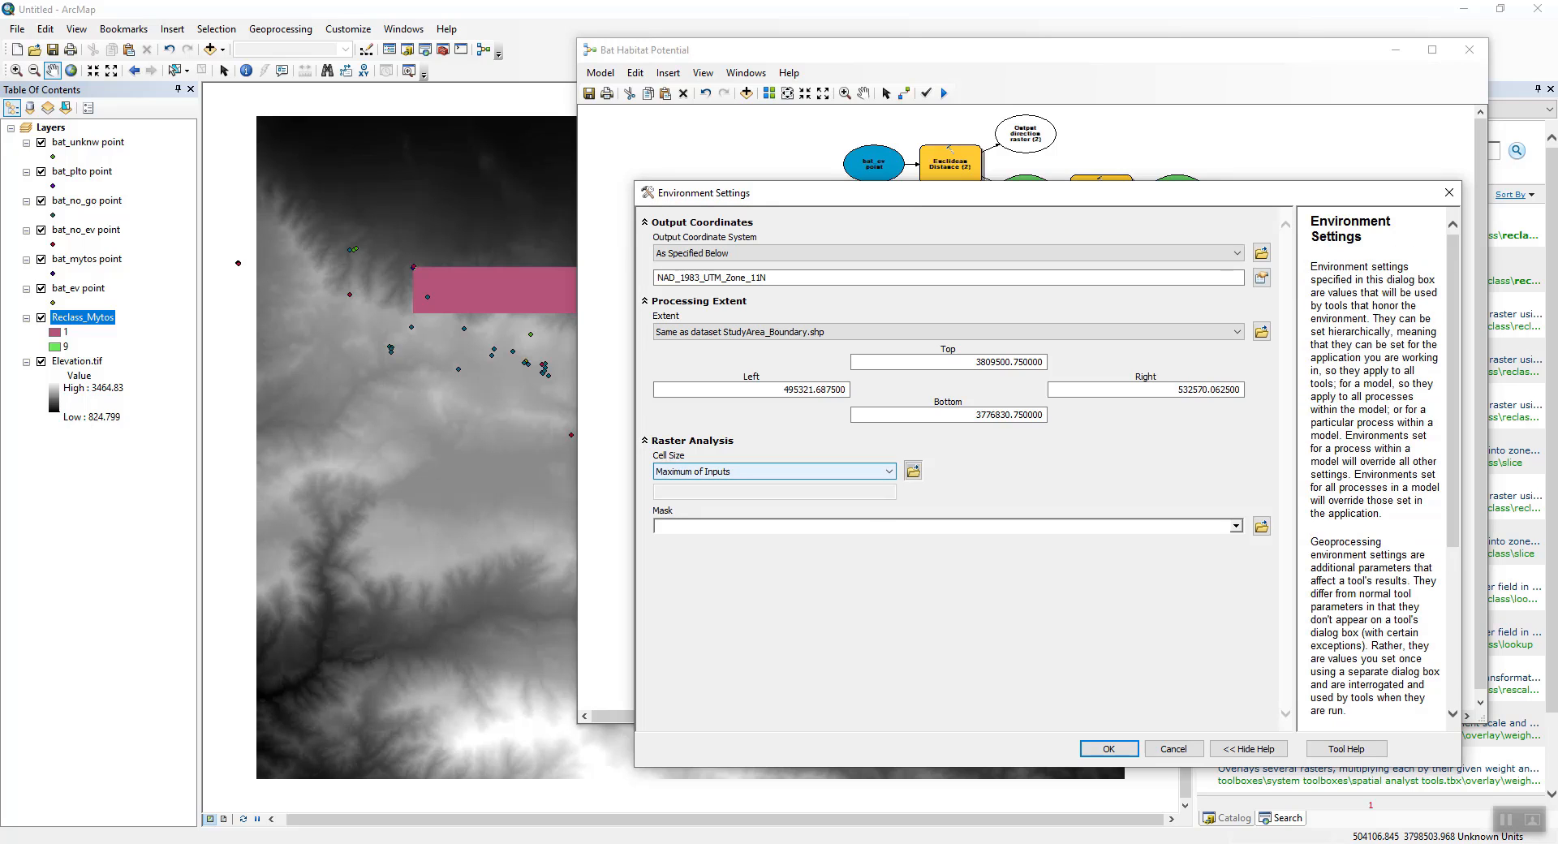
{"action": "left_click", "coordinate": [888, 471]}
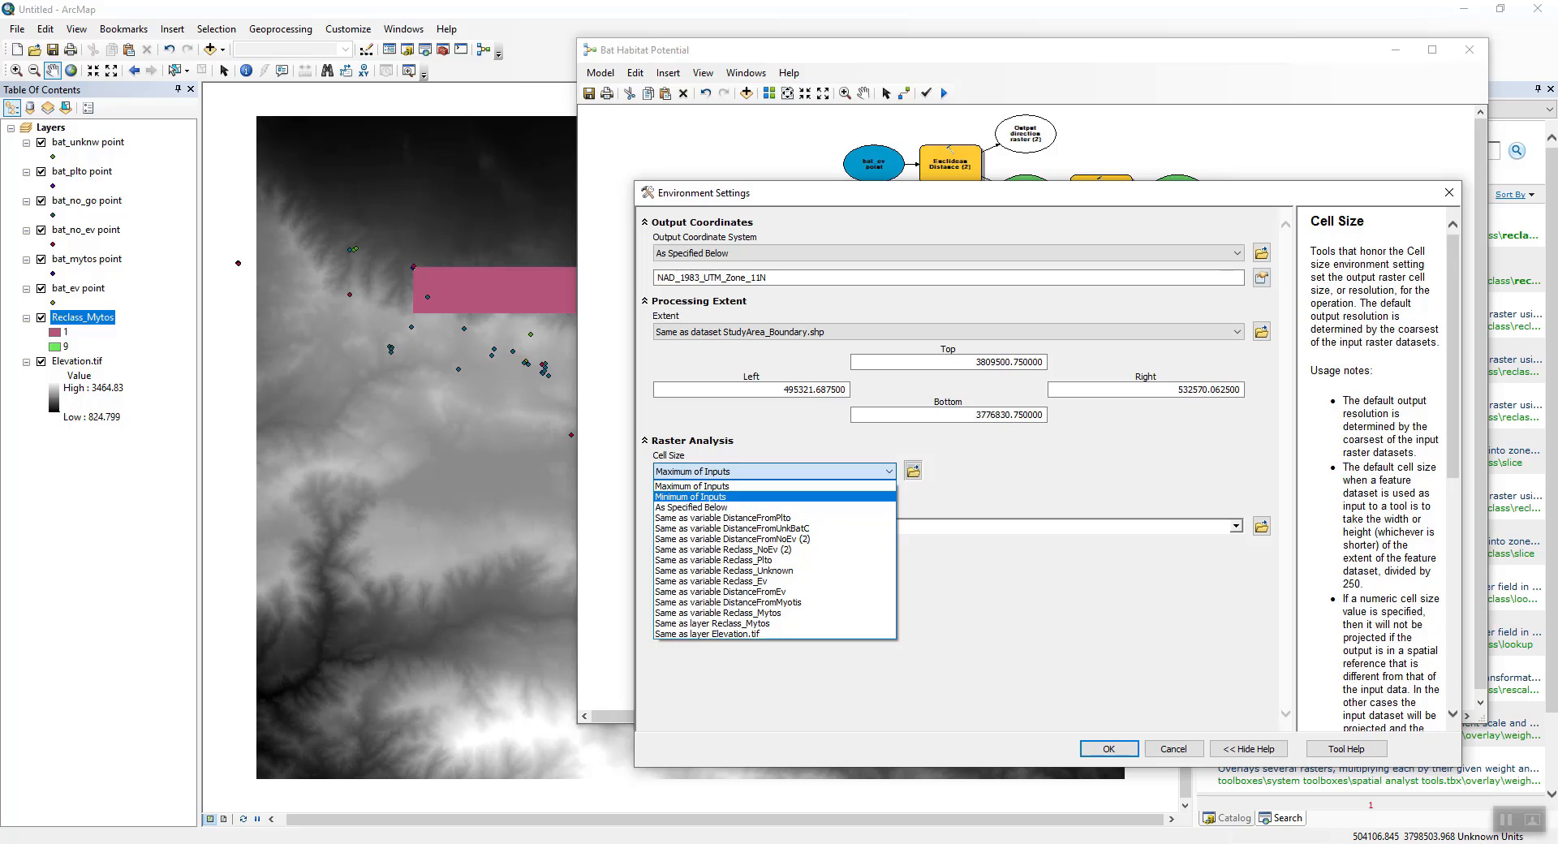
{"action": "left_click", "coordinate": [693, 507]}
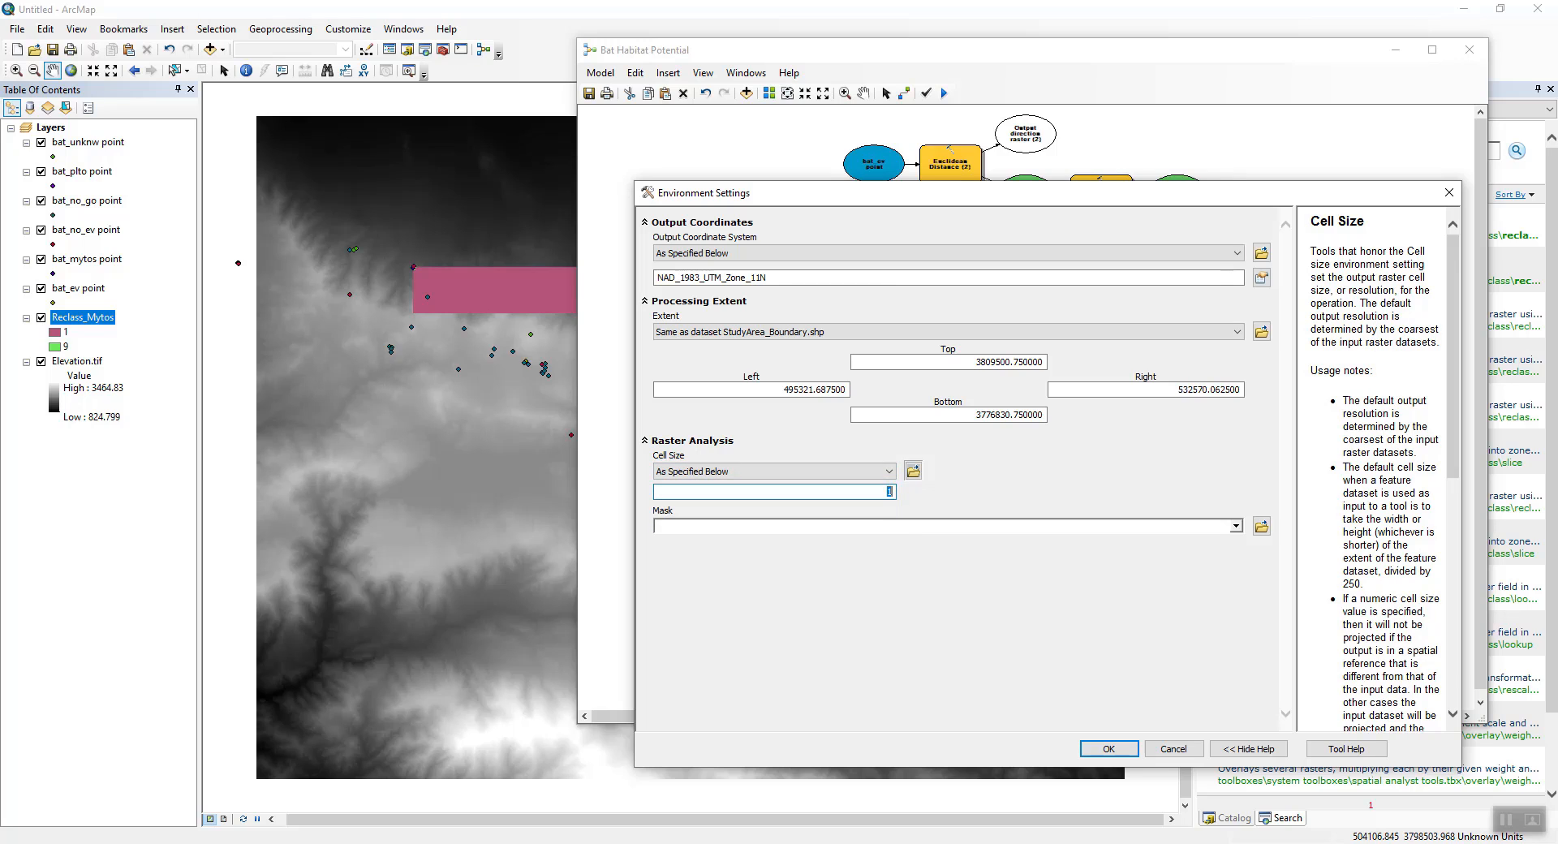
{"action": "type", "text": "30"}
Set the analysis mask to StudyArea_Boundary.shp and apply the environment settings to the model properties
{"action": "left_click", "coordinate": [1261, 526]}
{"action": "left_click", "coordinate": [1104, 427]}
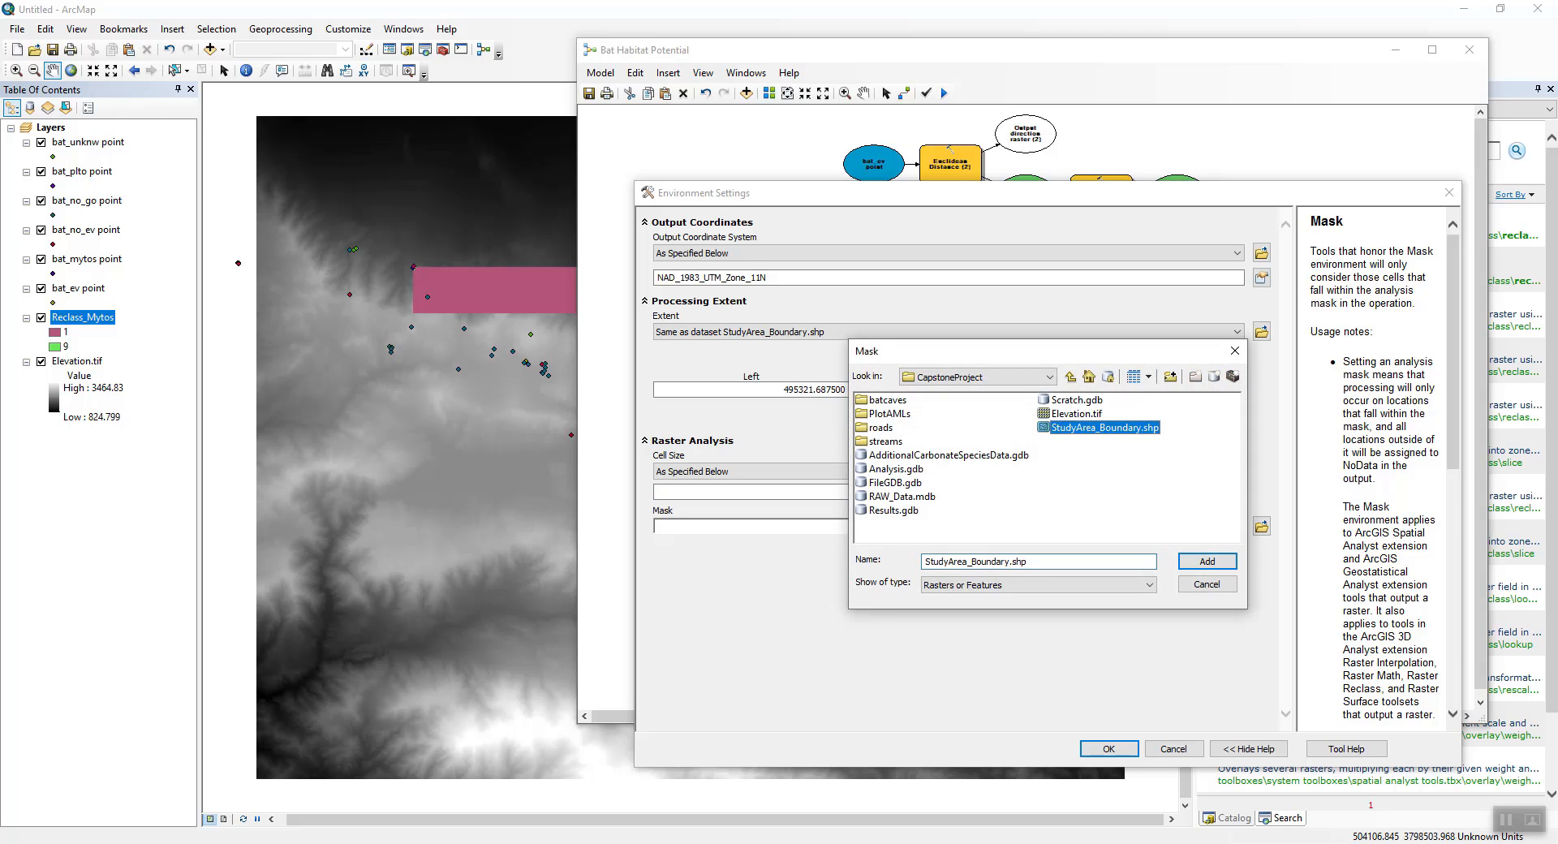
{"action": "left_click", "coordinate": [1207, 562]}
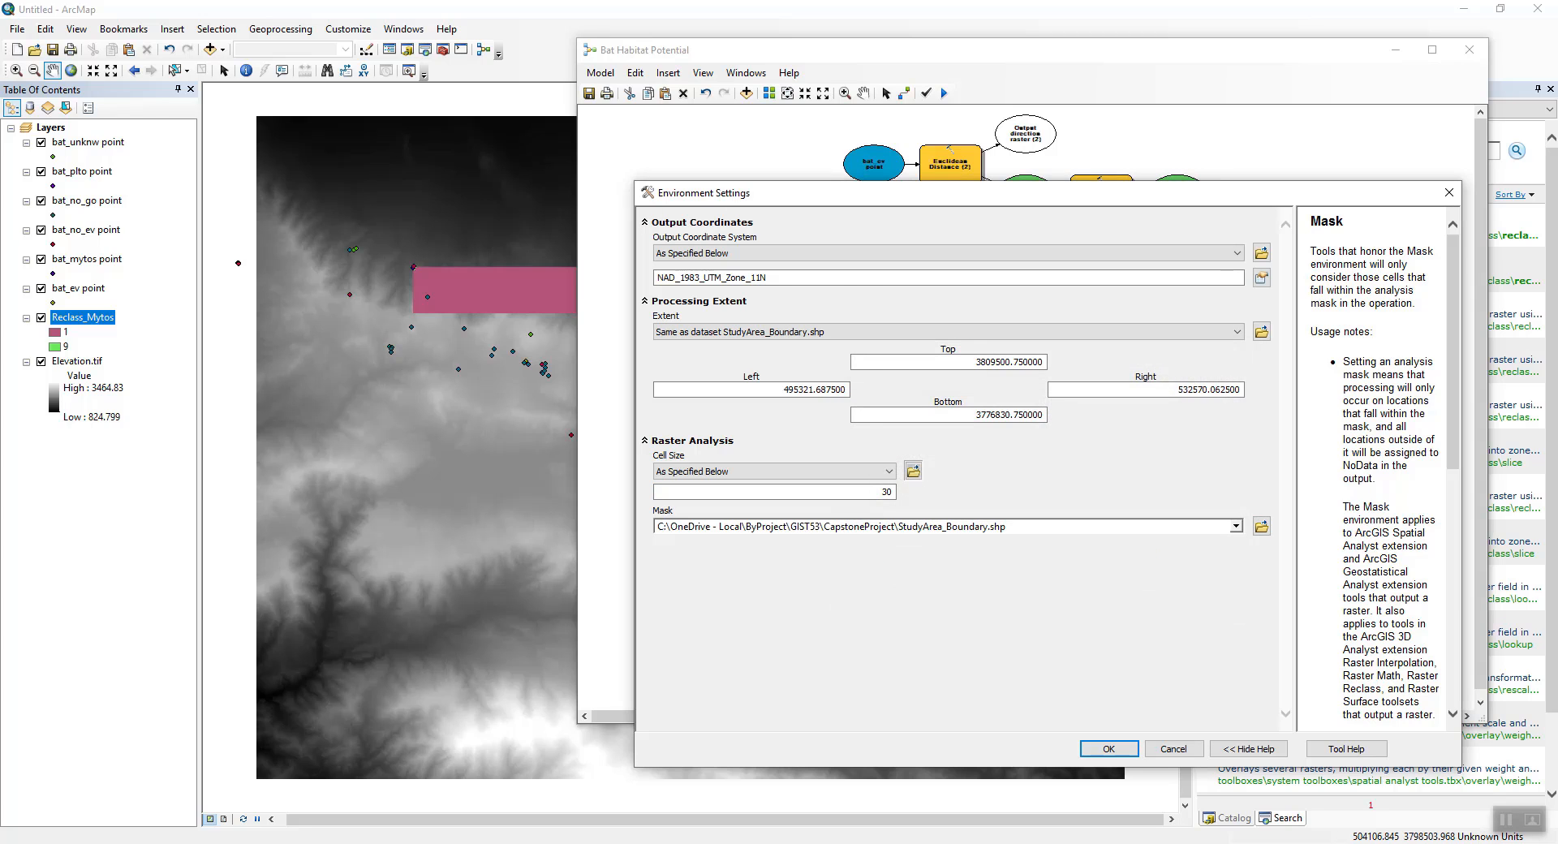
{"action": "key", "text": "Return"}
{"action": "left_click", "coordinate": [1186, 561]}
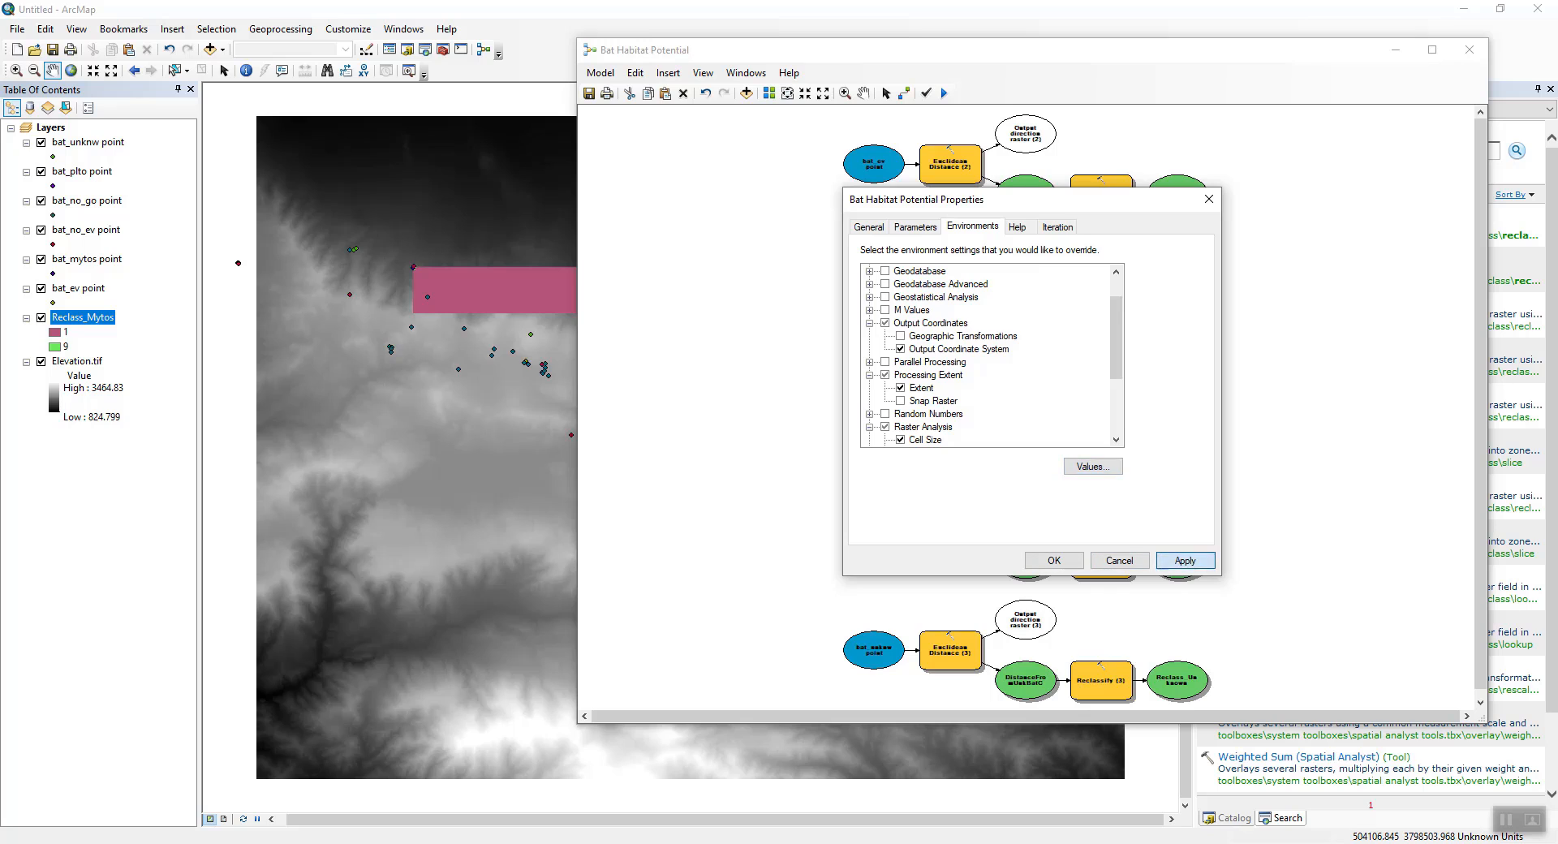
{"action": "left_click", "coordinate": [1055, 561]}
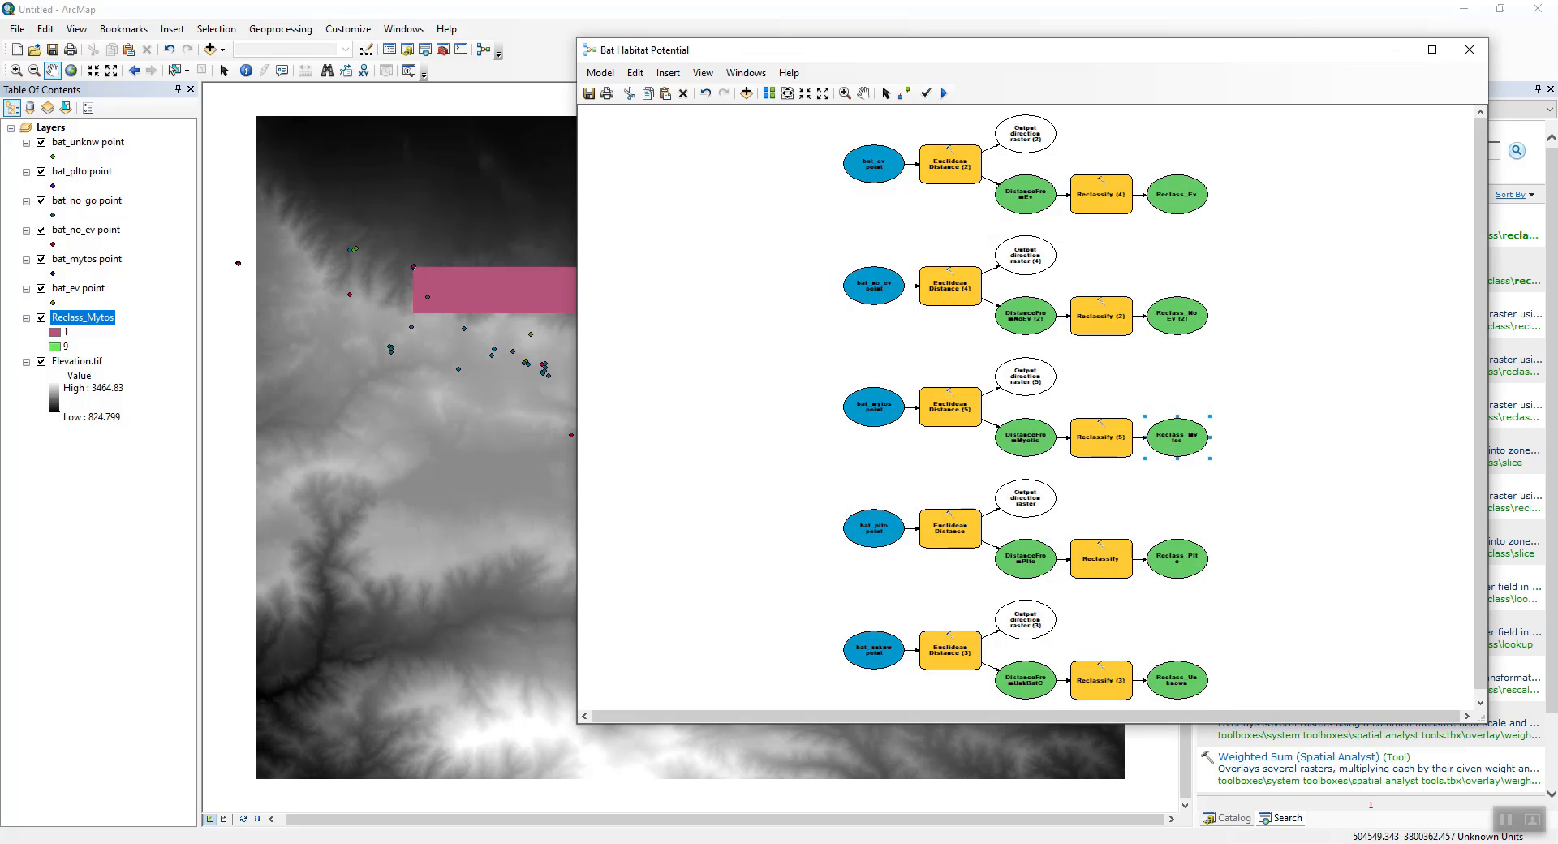
Run the model and show only the Reclass_Mytos layer on the map, with the model window moved off it
{"action": "left_click", "coordinate": [944, 92]}
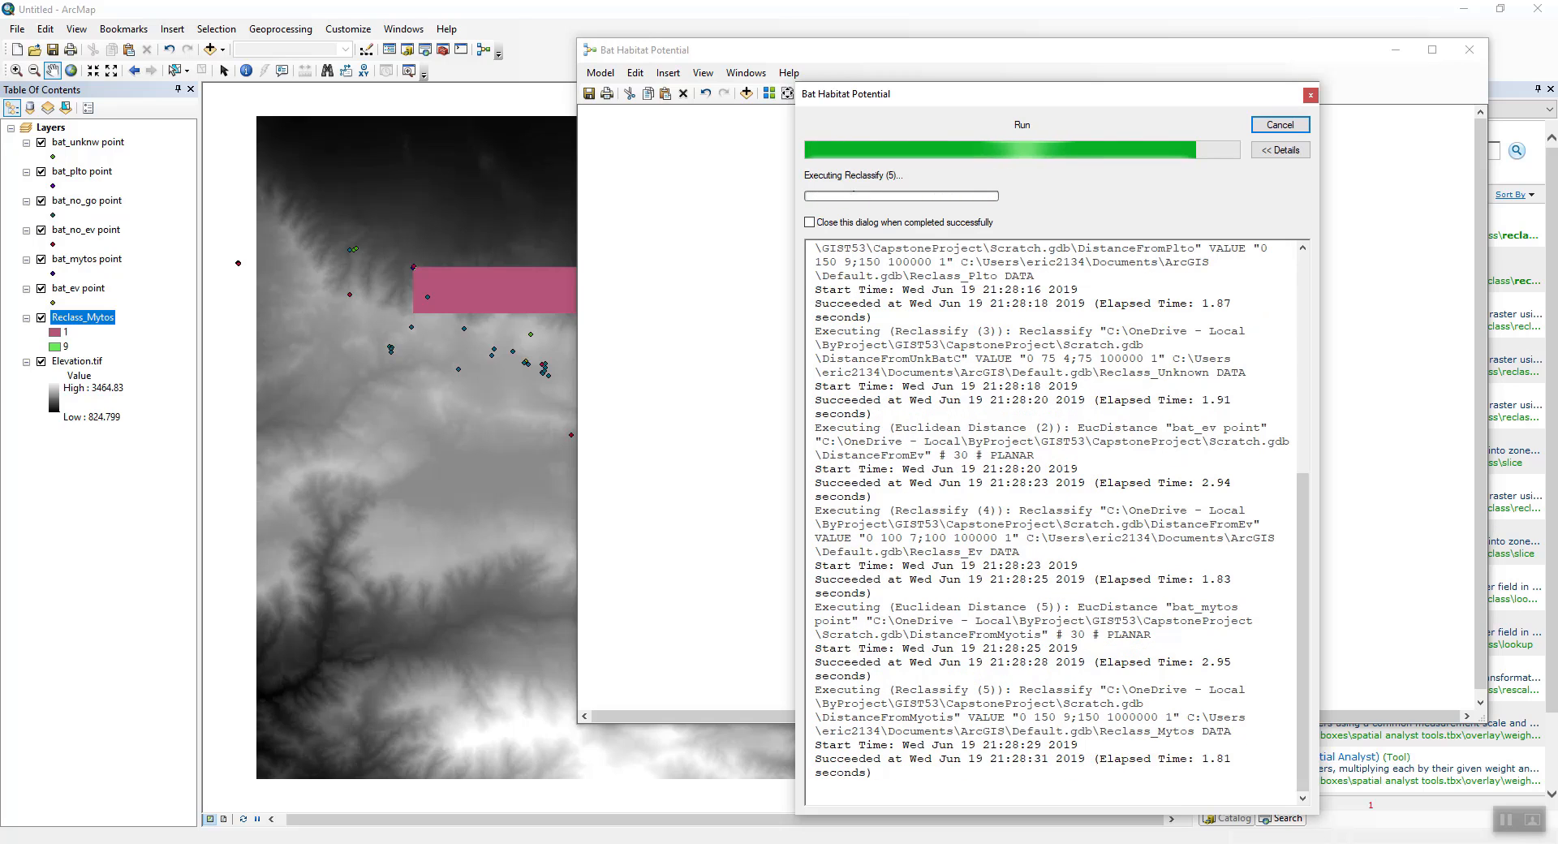
{"action": "left_click", "coordinate": [1280, 124]}
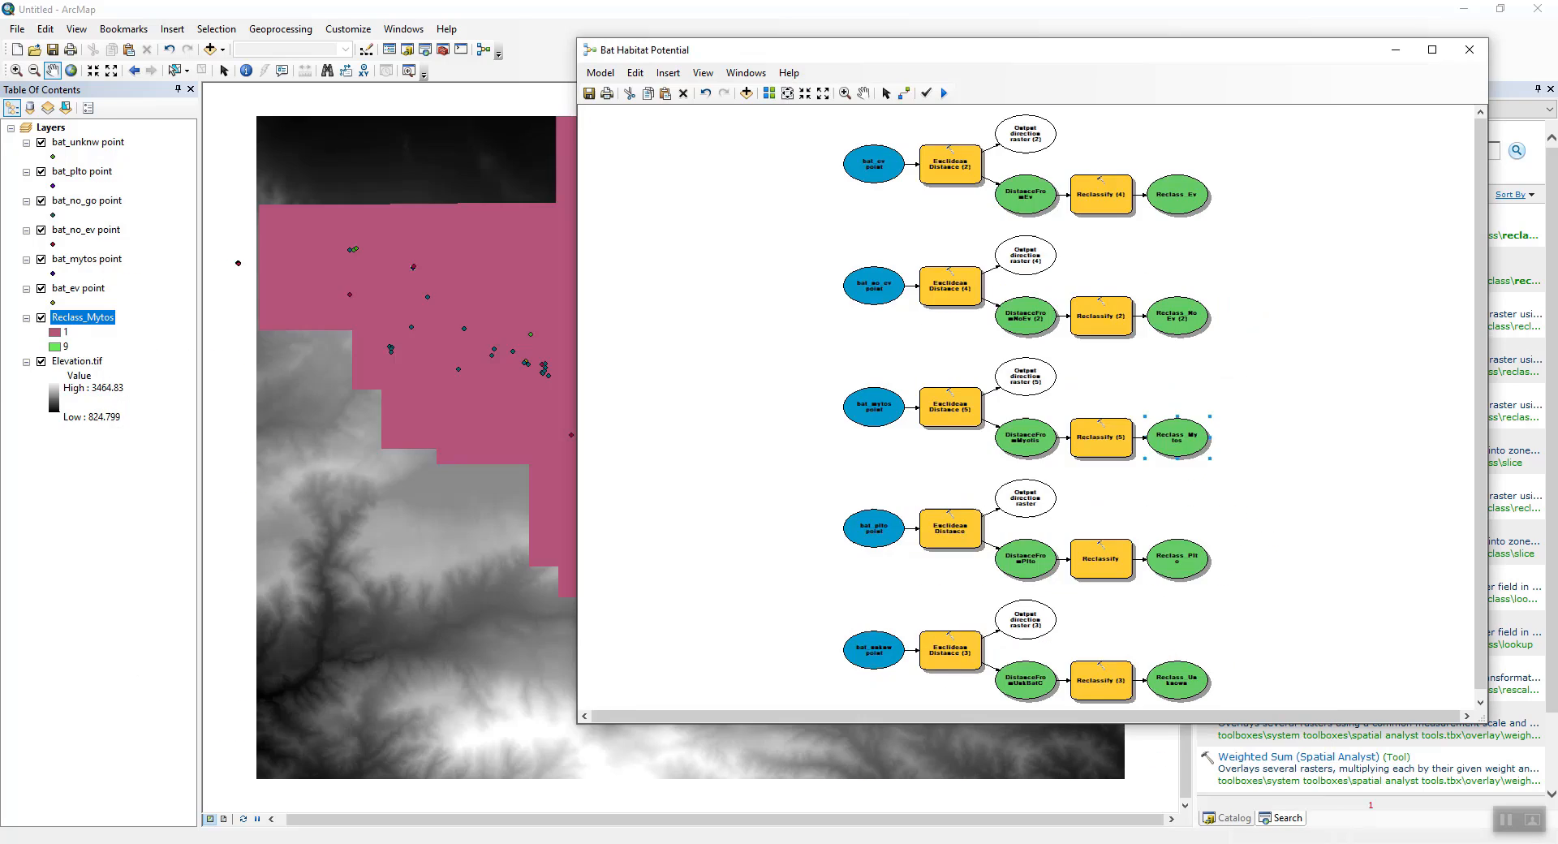
{"action": "left_click_drag", "start_coordinate": [1177, 49], "coordinate": [1156, 593]}
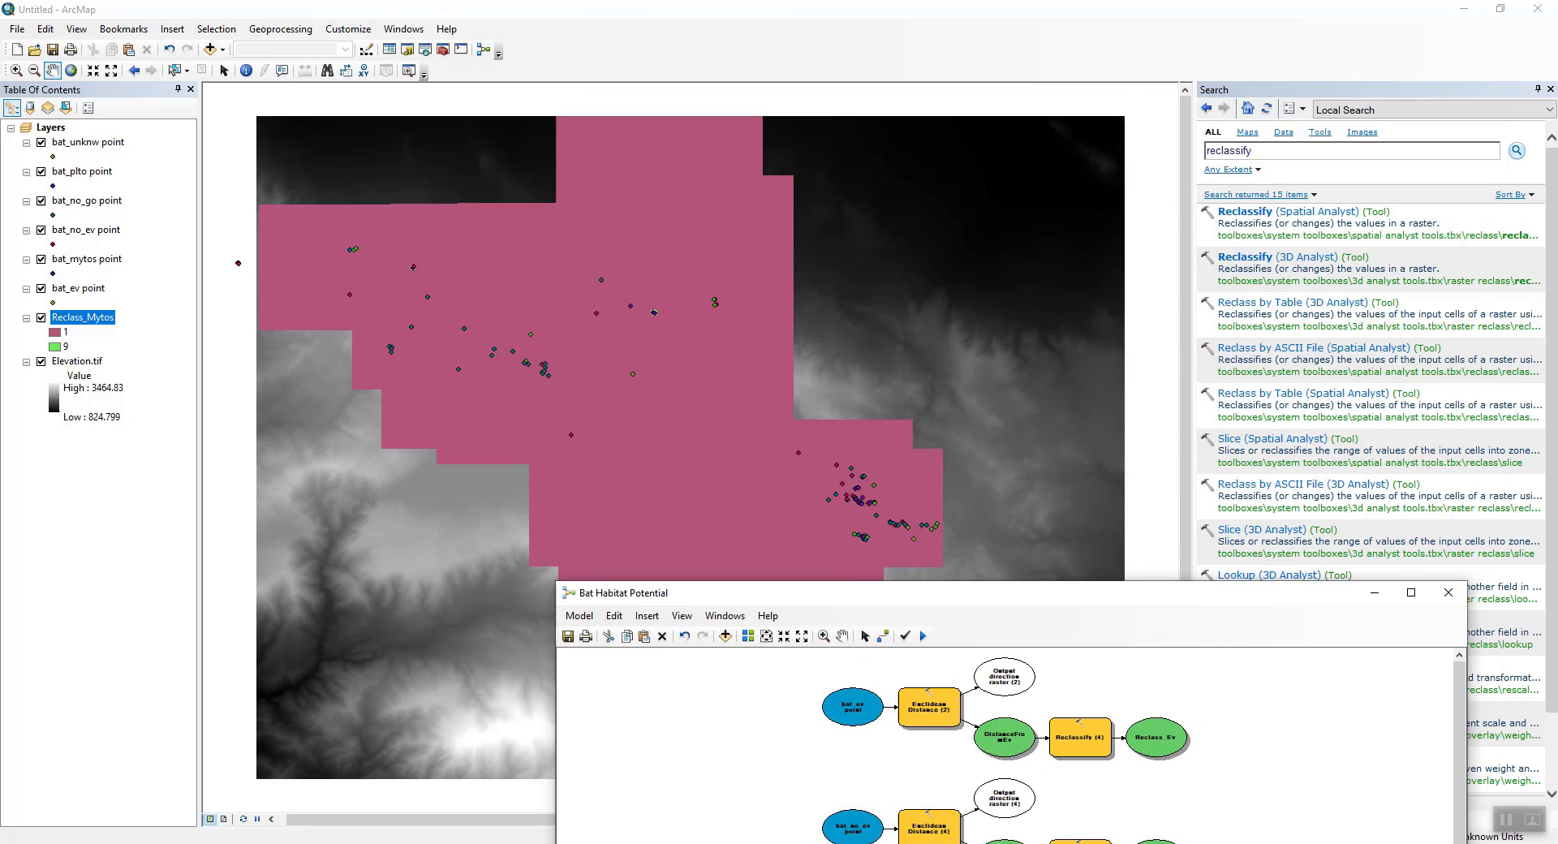
{"action": "left_click", "coordinate": [41, 142], "text": "ctrl"}
{"action": "left_click", "coordinate": [40, 318]}
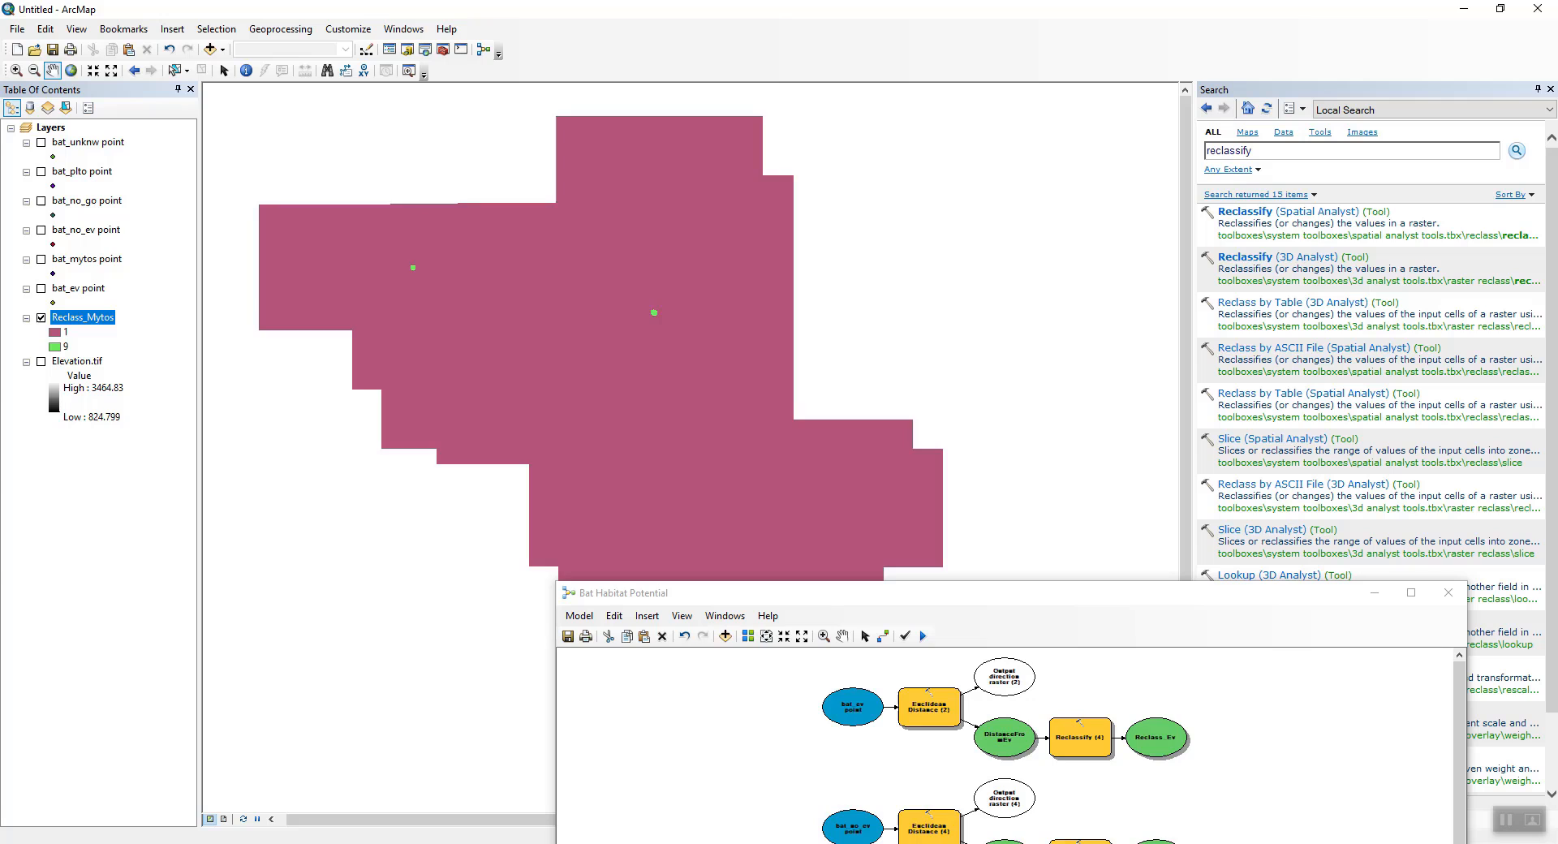
Add the model's Reclass_Ev output to the map and move the model window aside to uncover the raster
{"action": "left_click_drag", "start_coordinate": [811, 593], "coordinate": [776, 151]}
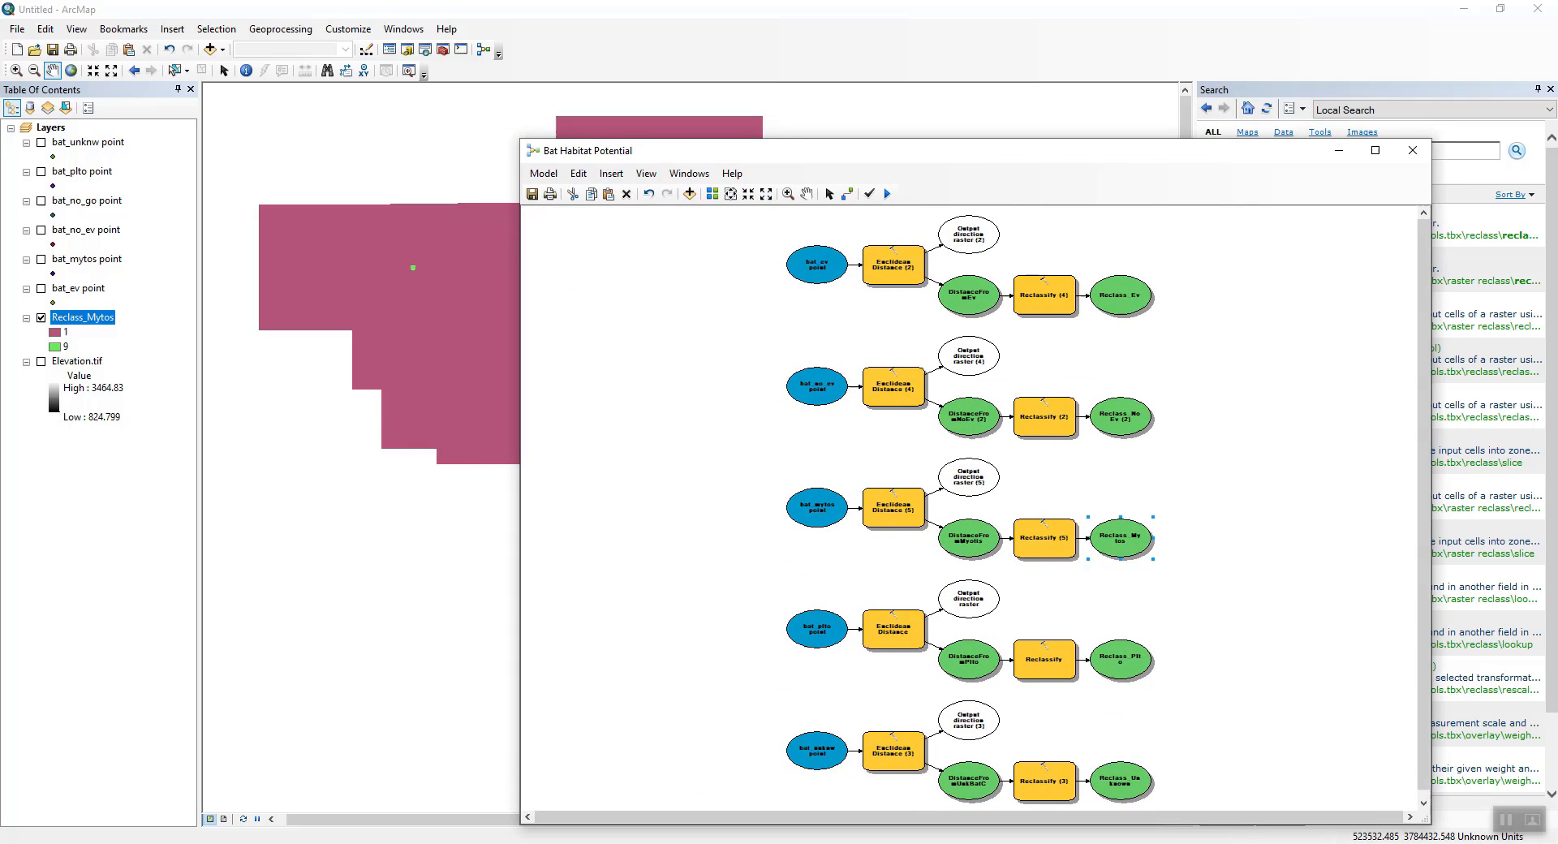
{"action": "right_click", "coordinate": [1124, 296]}
{"action": "left_click", "coordinate": [1185, 360]}
{"action": "left_click_drag", "start_coordinate": [982, 151], "coordinate": [756, 530]}
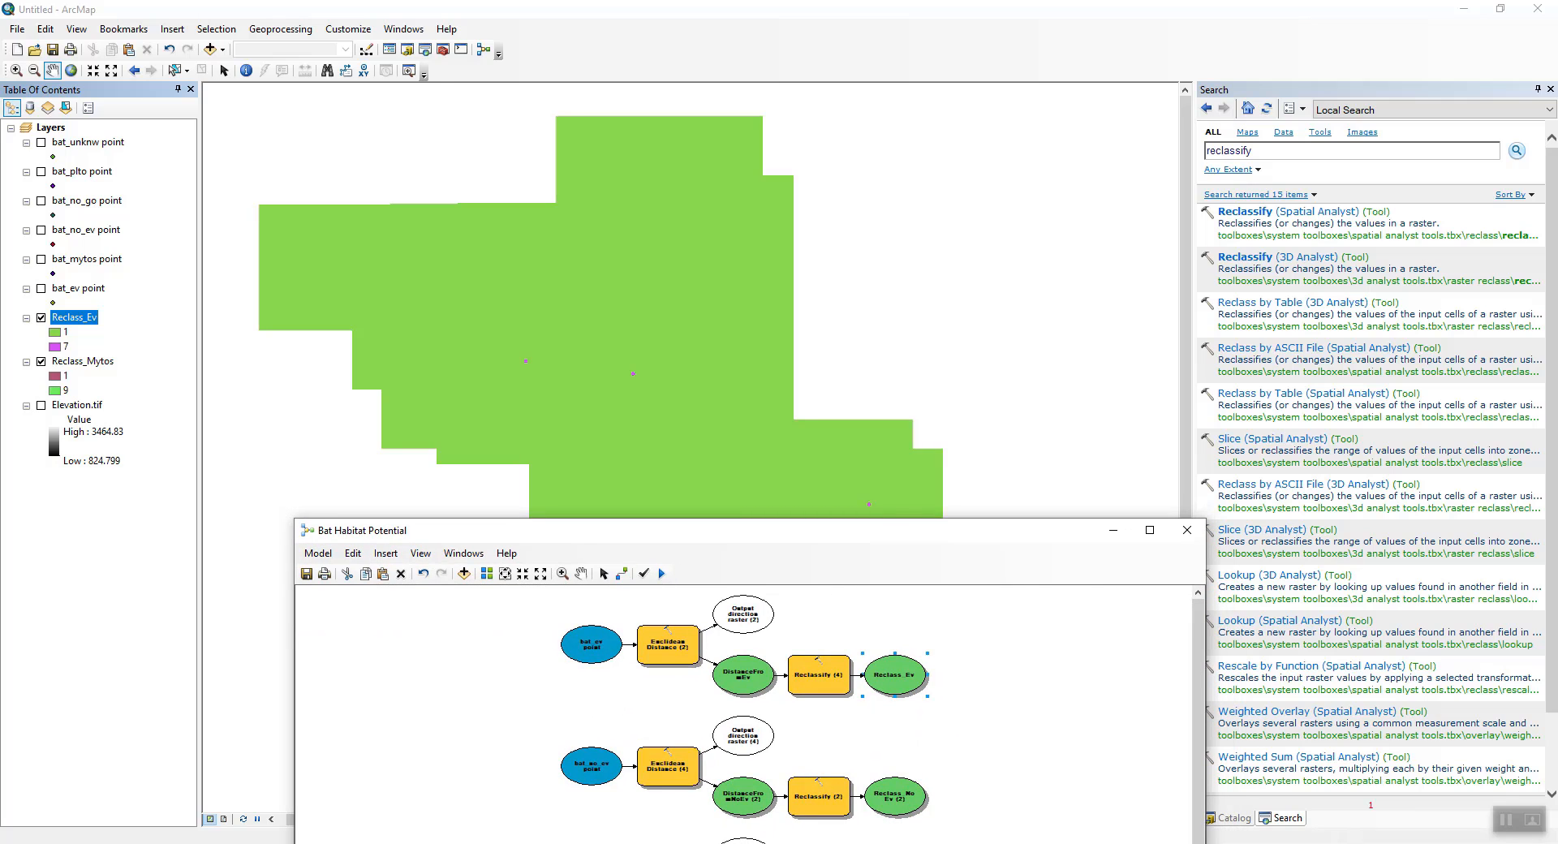
Add the Cell Statistics tool from the Spatial Analyst Local toolset to the model, beside the reclassified outputs
{"action": "left_click_drag", "start_coordinate": [757, 530], "coordinate": [737, 62]}
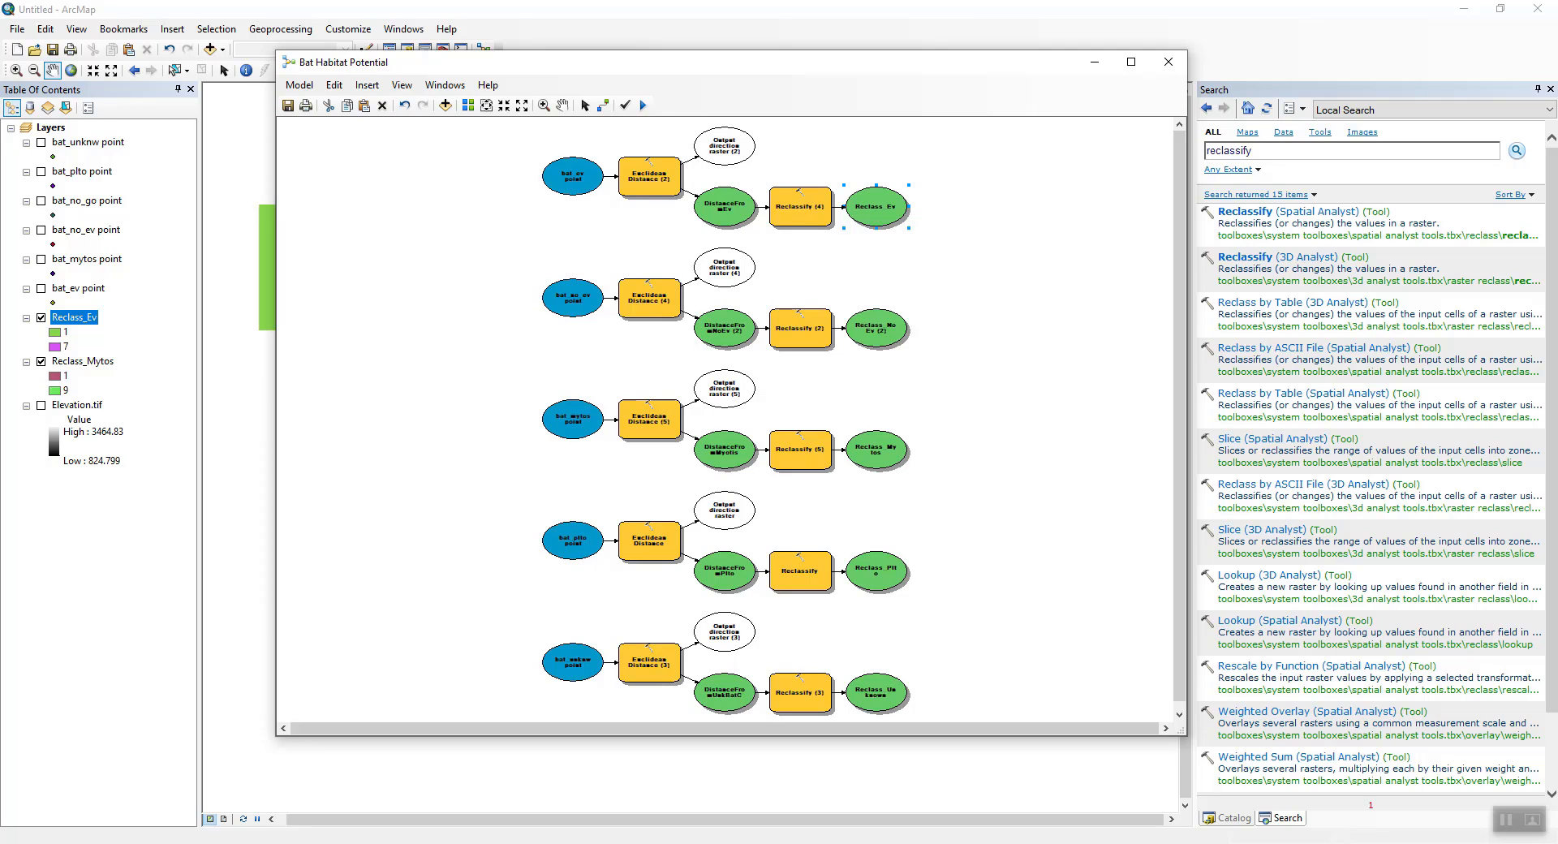
{"action": "left_click_drag", "start_coordinate": [737, 62], "coordinate": [645, 104]}
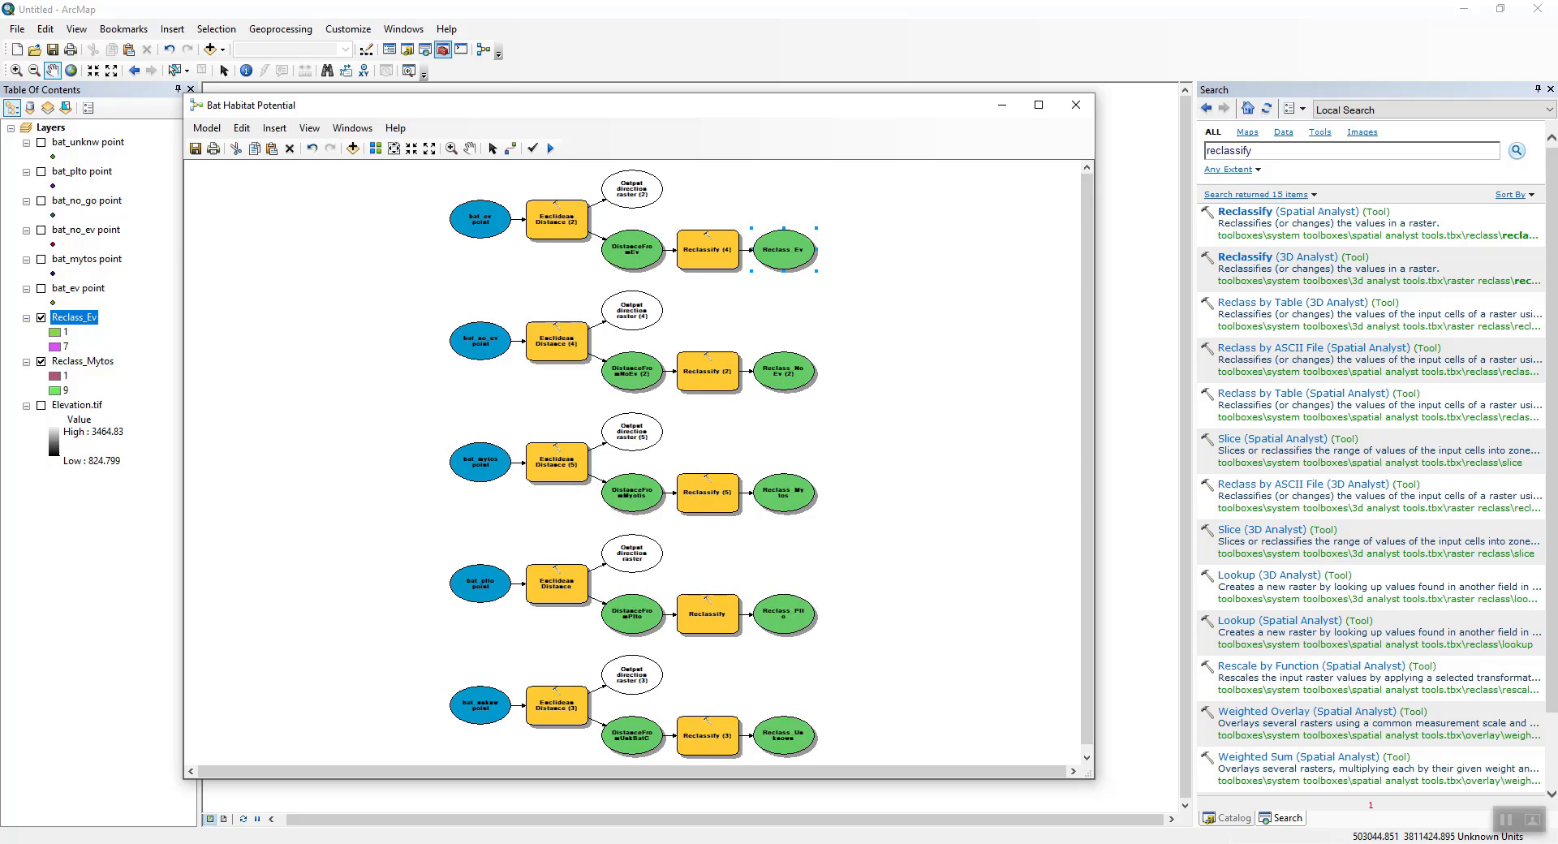
{"action": "left_click", "coordinate": [442, 50]}
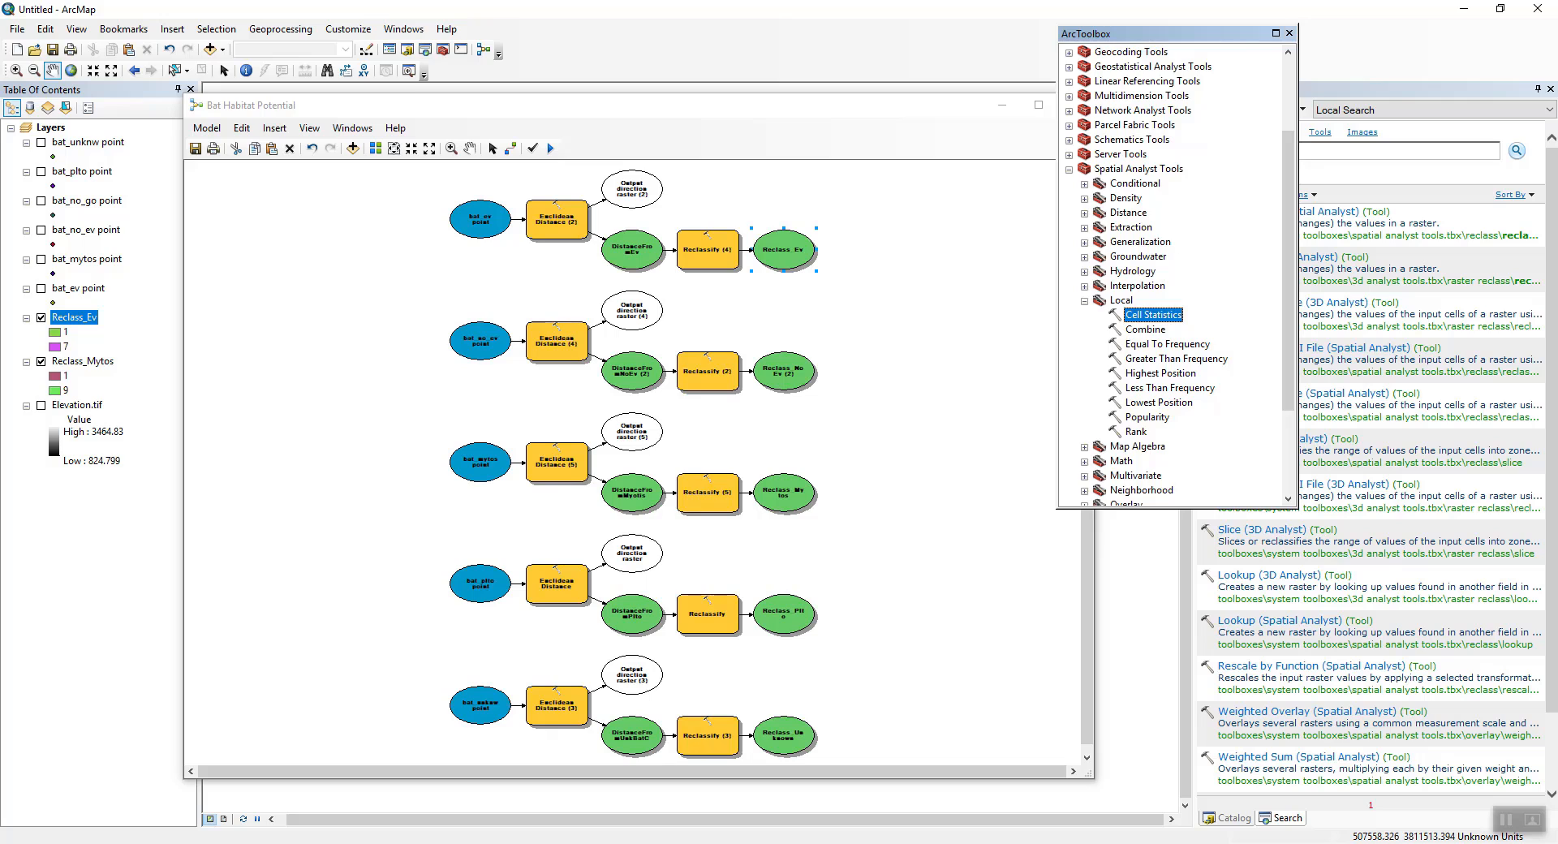
{"action": "left_click_drag", "start_coordinate": [1169, 33], "coordinate": [1349, 154]}
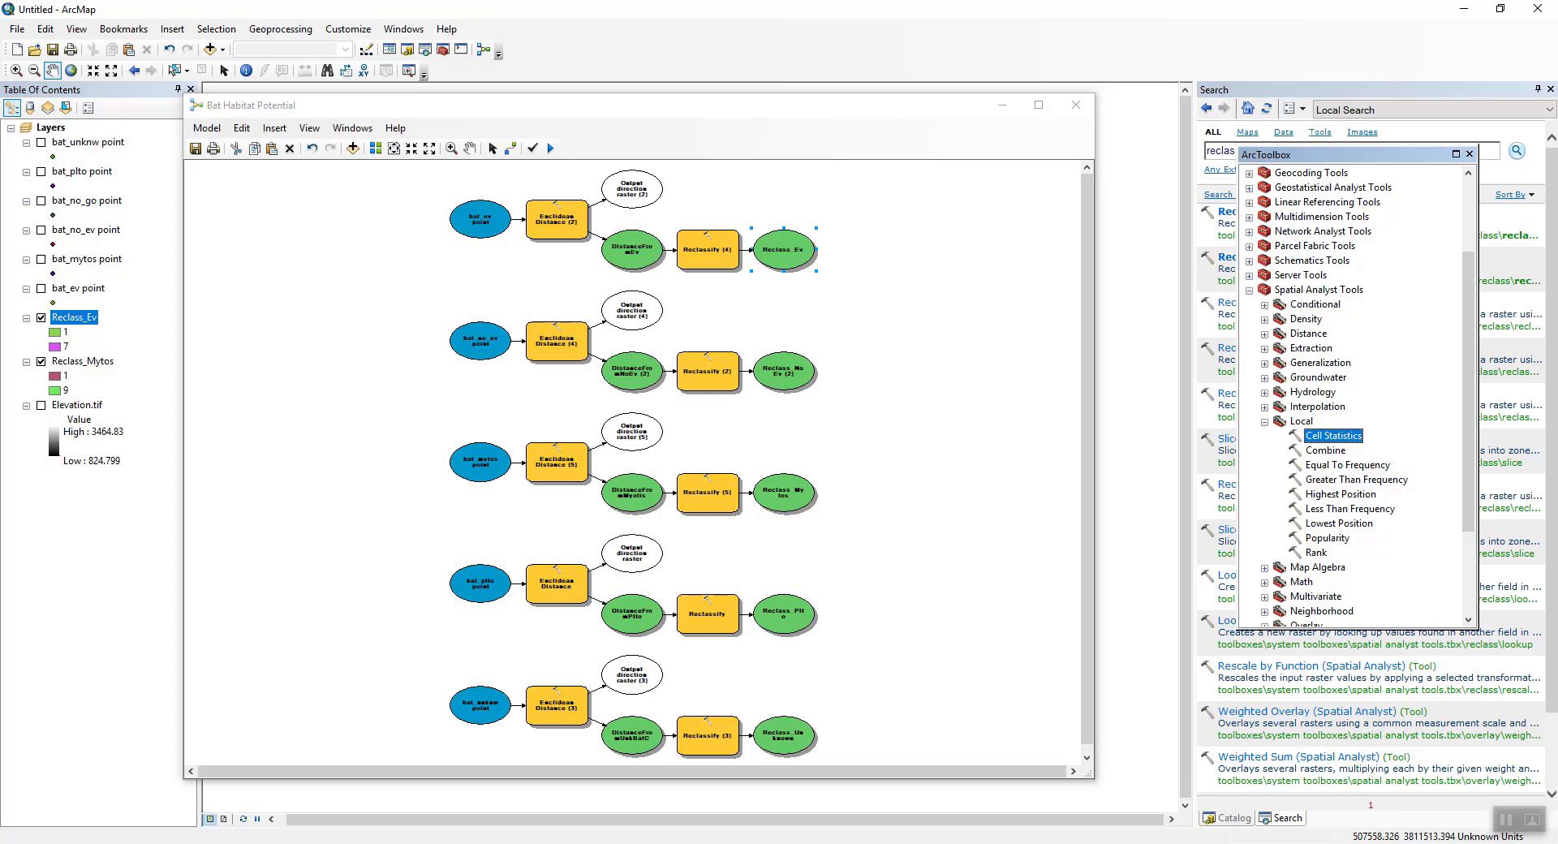
{"action": "double_click", "coordinate": [1334, 436]}
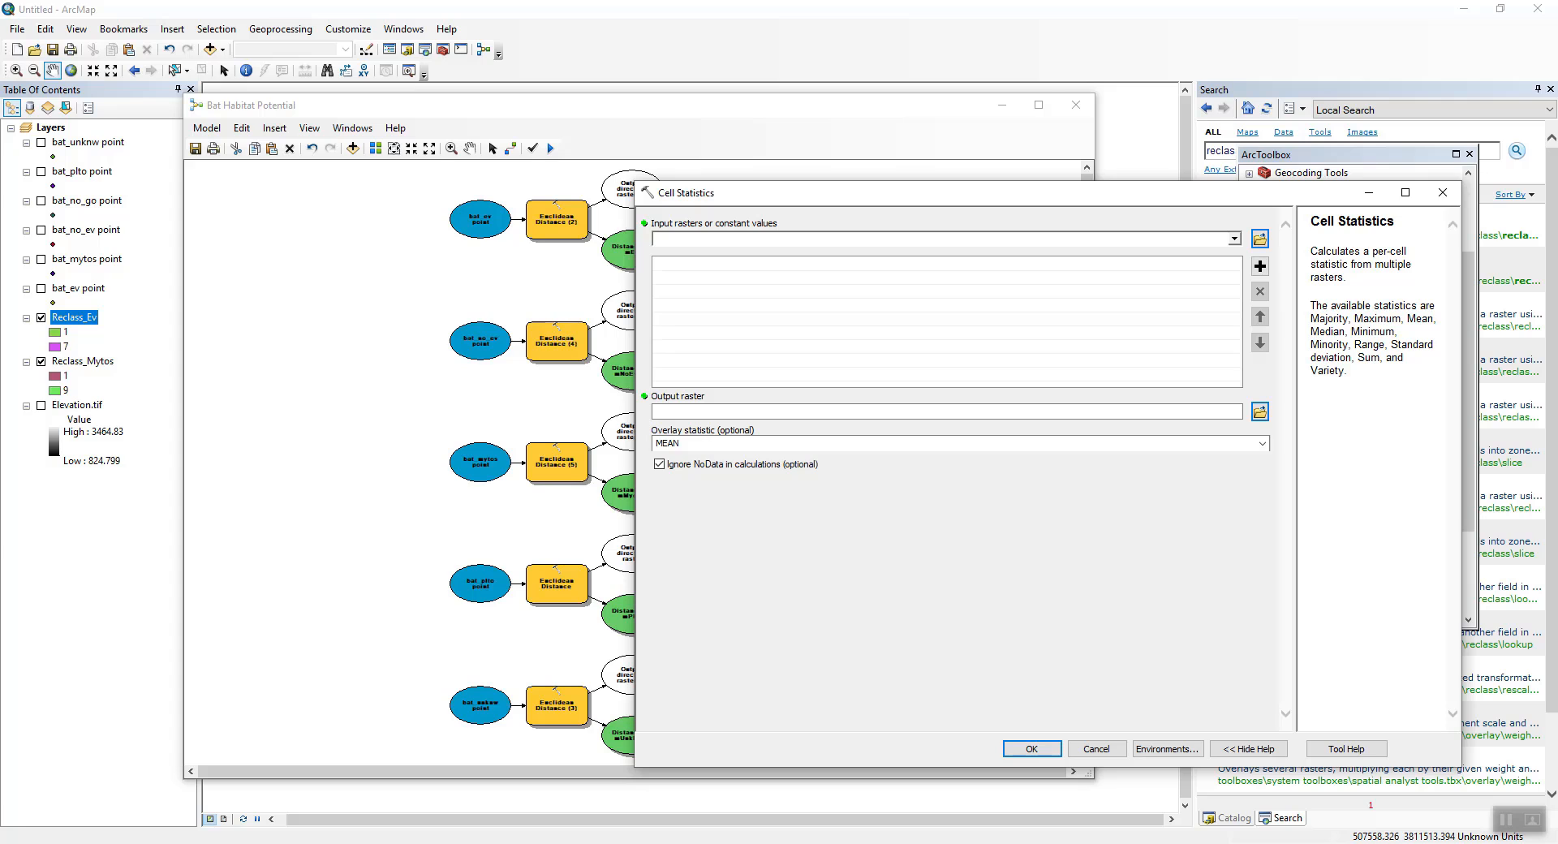
{"action": "left_click", "coordinate": [1097, 749]}
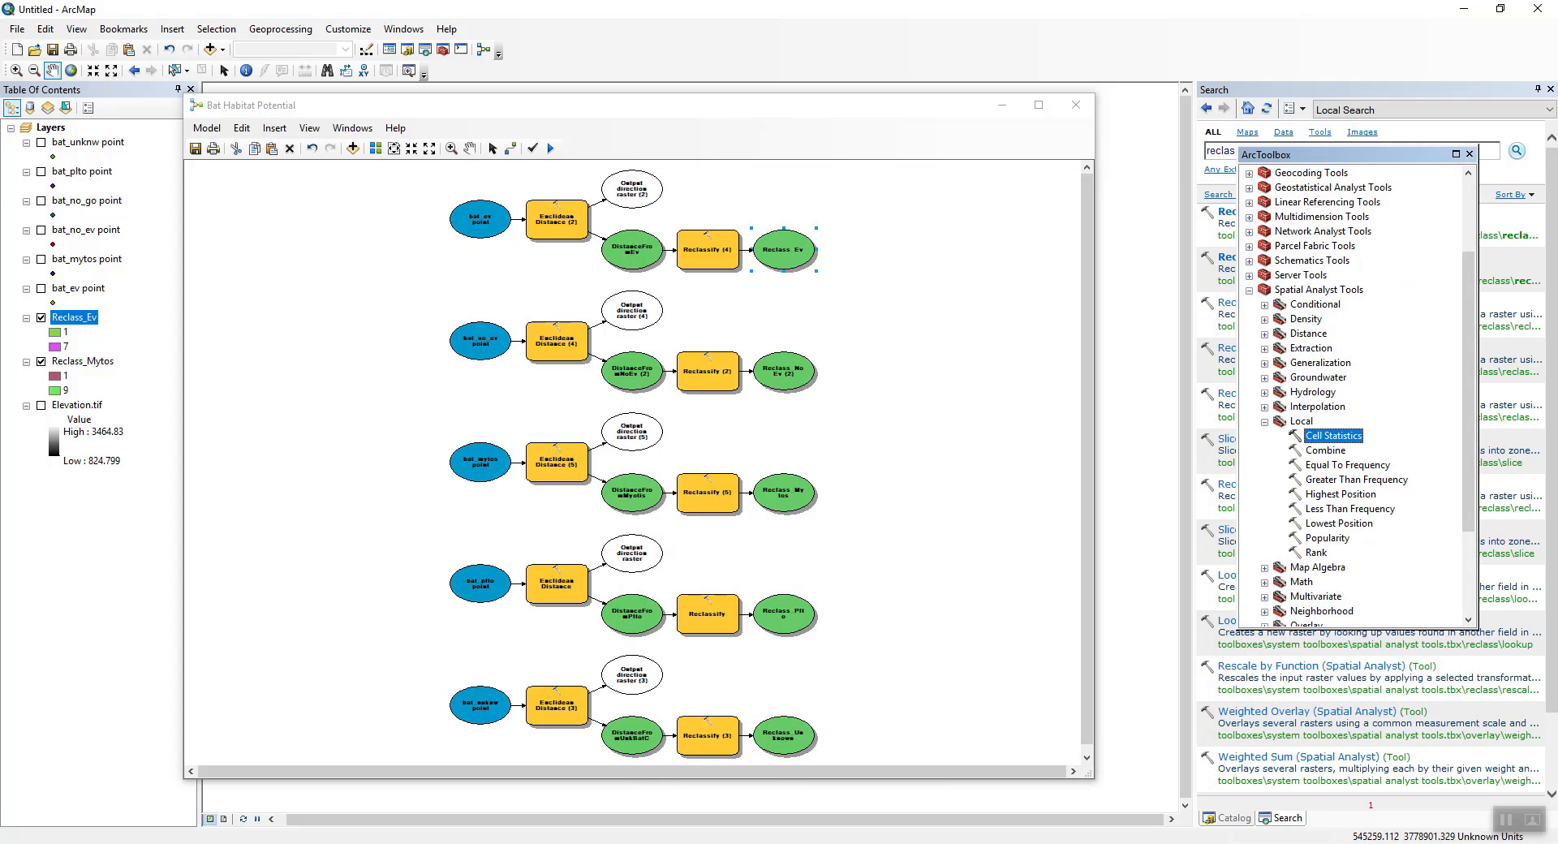
{"action": "left_click_drag", "start_coordinate": [1333, 435], "coordinate": [938, 471]}
Connect Reclass_Ev, Reclass_NoEv (2) and Reclass_Mytos to Cell Statistics as input rasters
{"action": "left_click", "coordinate": [510, 148]}
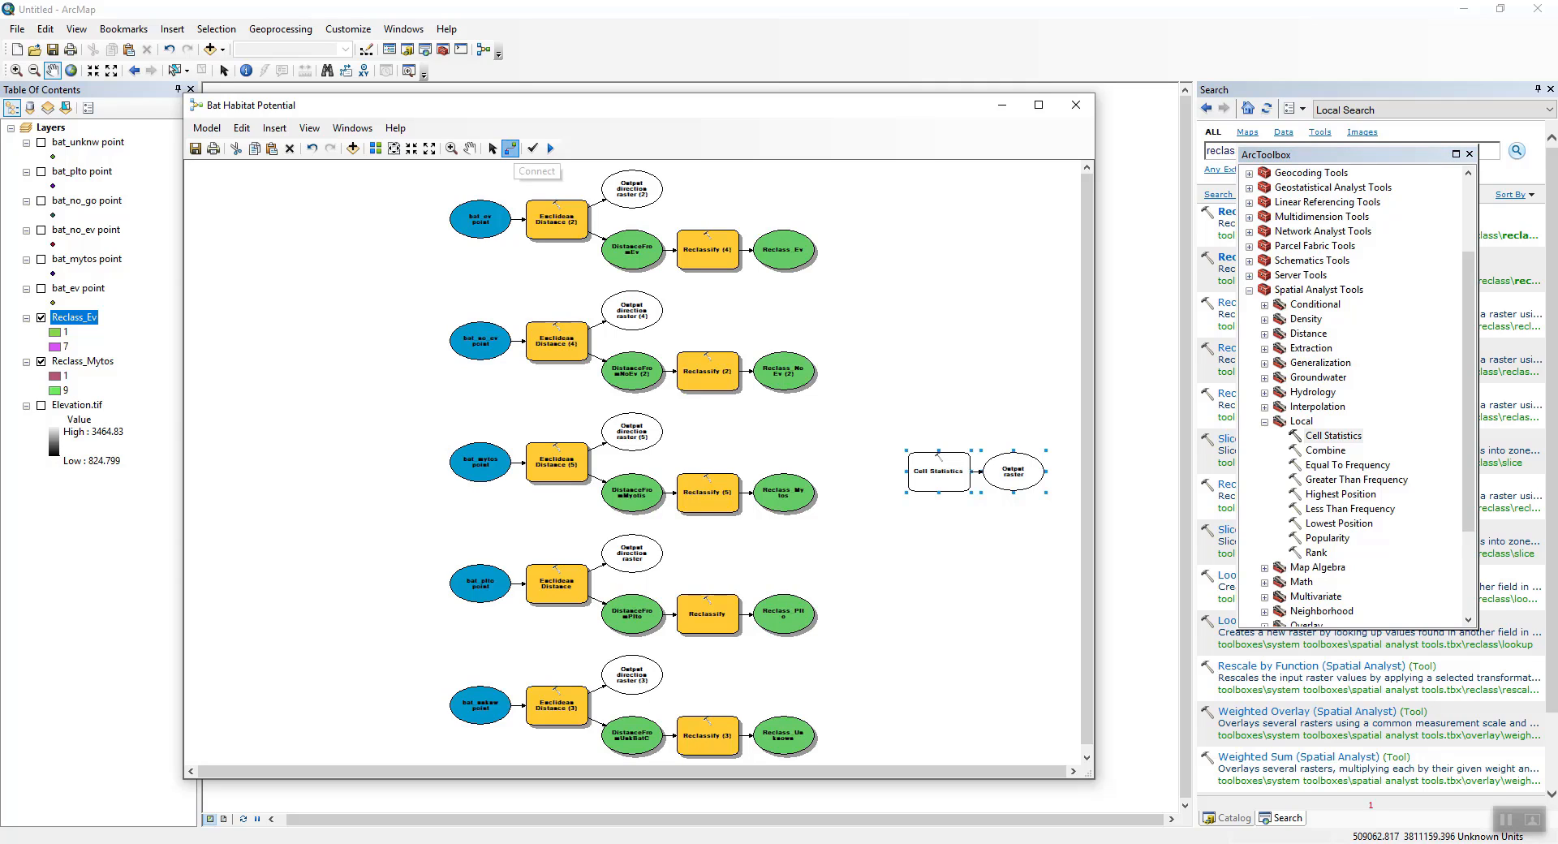
{"action": "left_click", "coordinate": [783, 249]}
{"action": "left_click", "coordinate": [932, 458]}
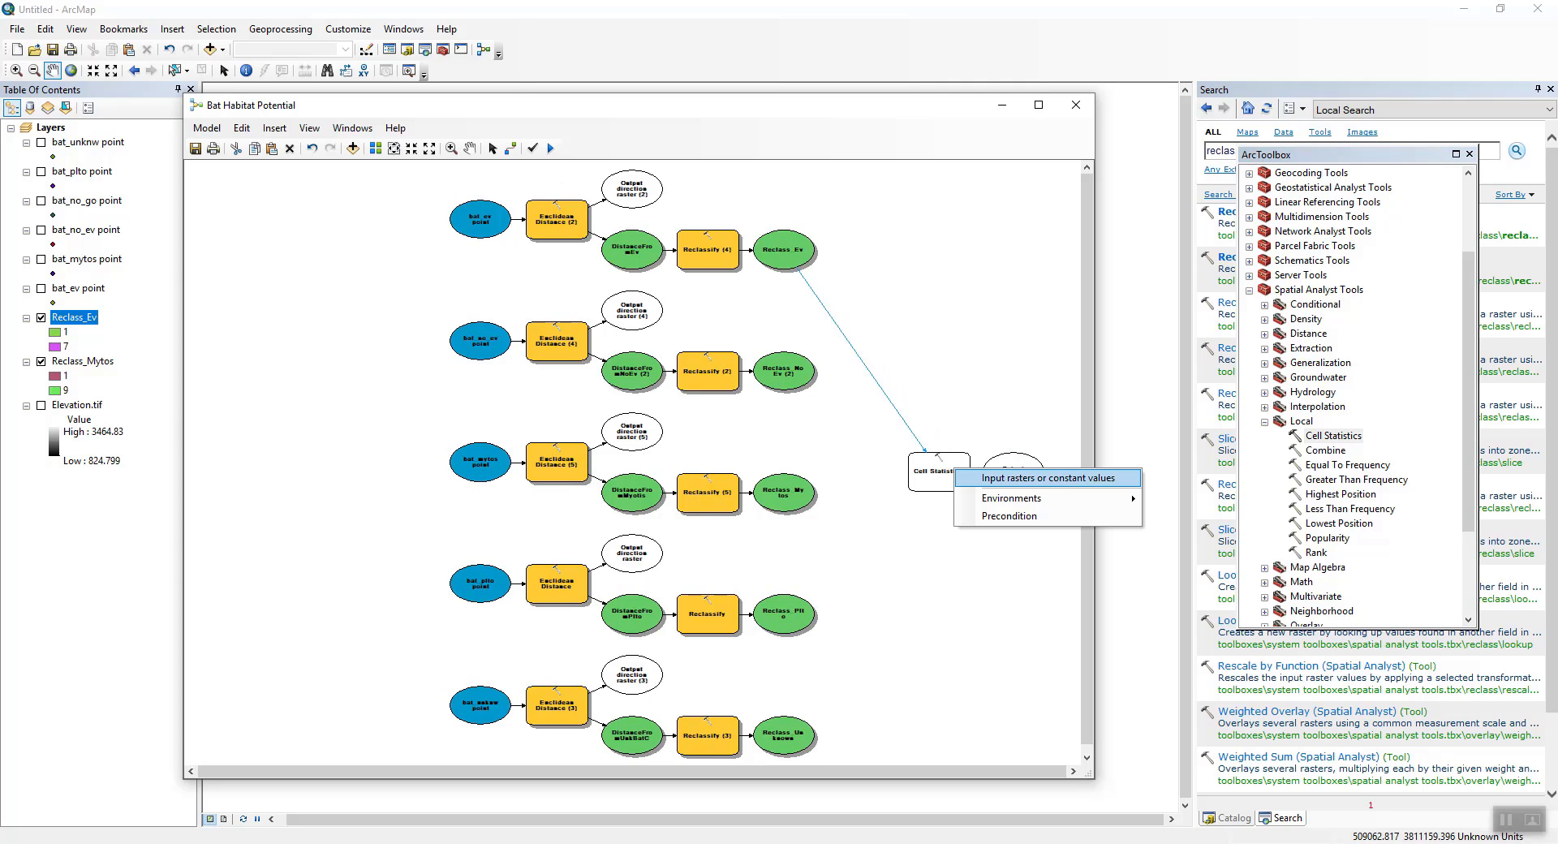
{"action": "left_click", "coordinate": [1047, 478]}
{"action": "left_click", "coordinate": [791, 375]}
{"action": "left_click", "coordinate": [933, 462]}
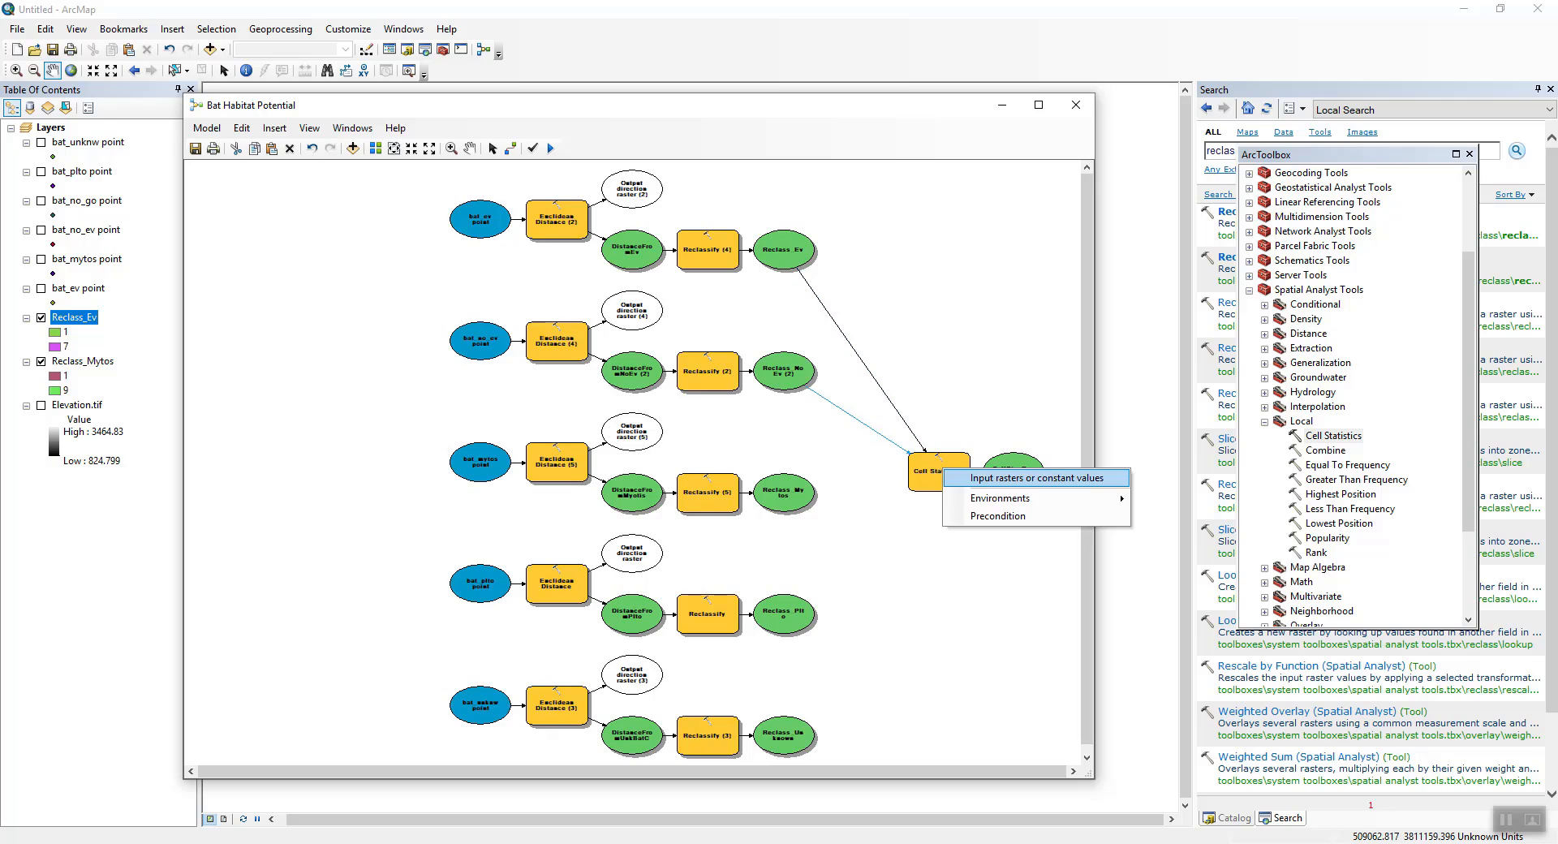
{"action": "left_click", "coordinate": [1047, 478]}
{"action": "left_click", "coordinate": [791, 491]}
{"action": "left_click", "coordinate": [933, 466]}
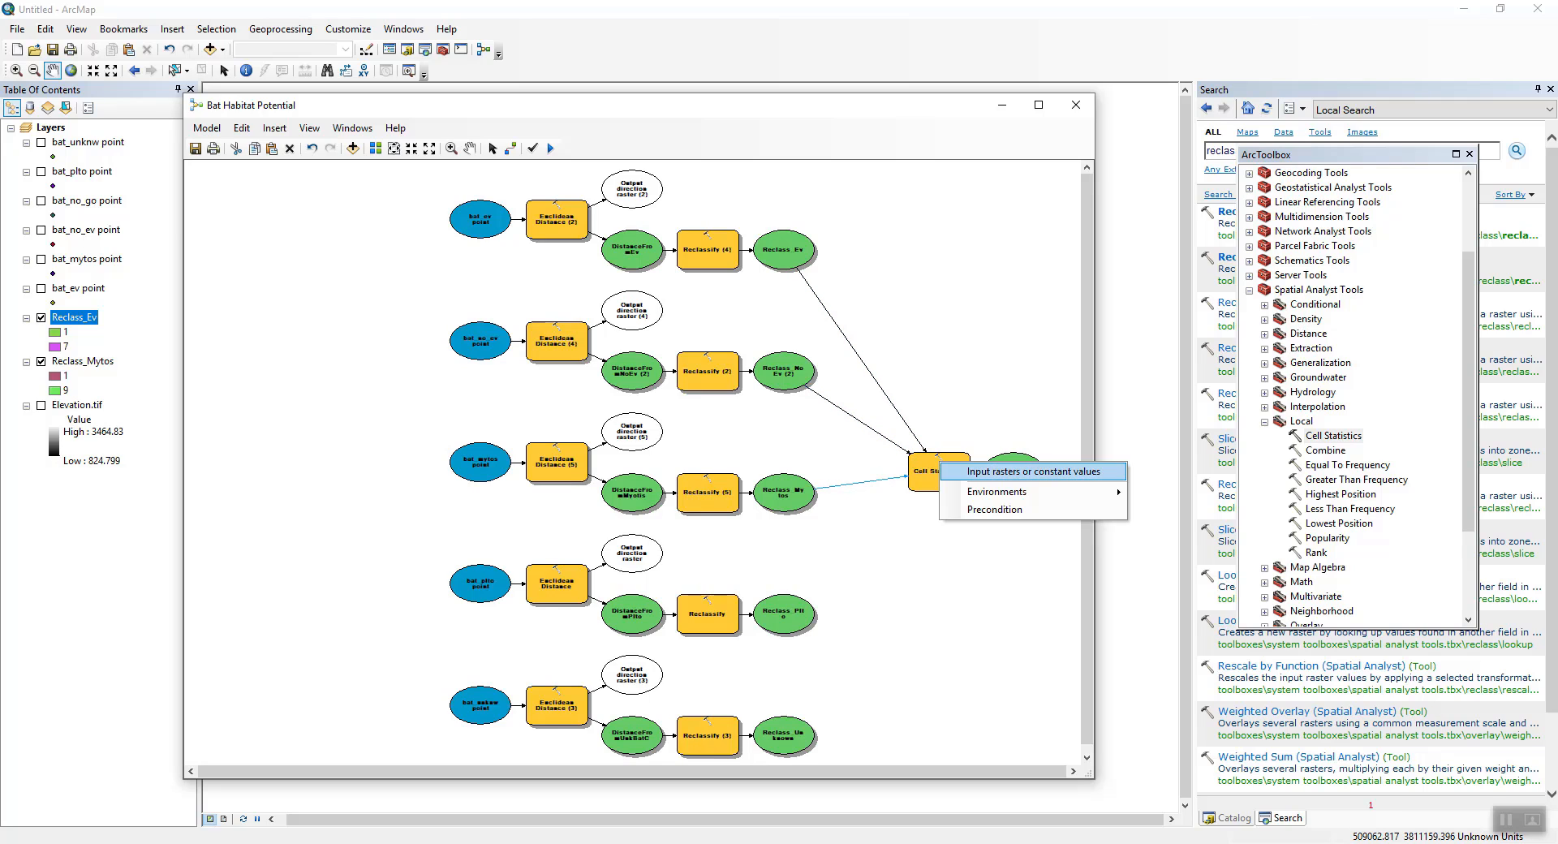
{"action": "left_click", "coordinate": [1047, 478]}
Connect Reclass_Plto and Reclass_Unknown to Cell Statistics as input rasters
{"action": "left_click", "coordinate": [791, 612]}
{"action": "left_click", "coordinate": [925, 477]}
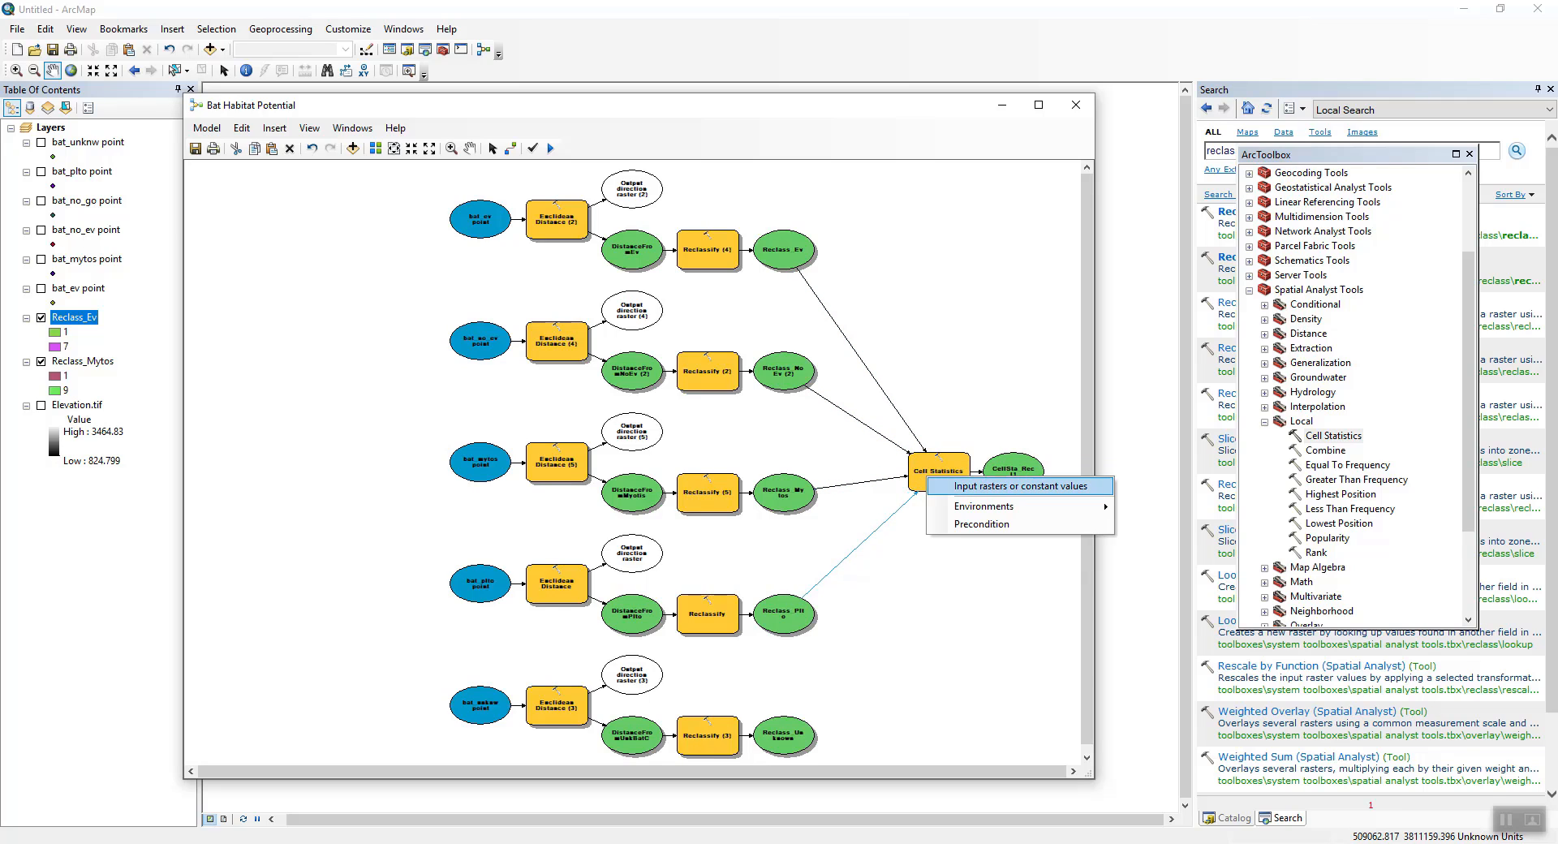
{"action": "left_click", "coordinate": [1015, 484]}
{"action": "left_click", "coordinate": [791, 735]}
{"action": "left_click", "coordinate": [937, 474]}
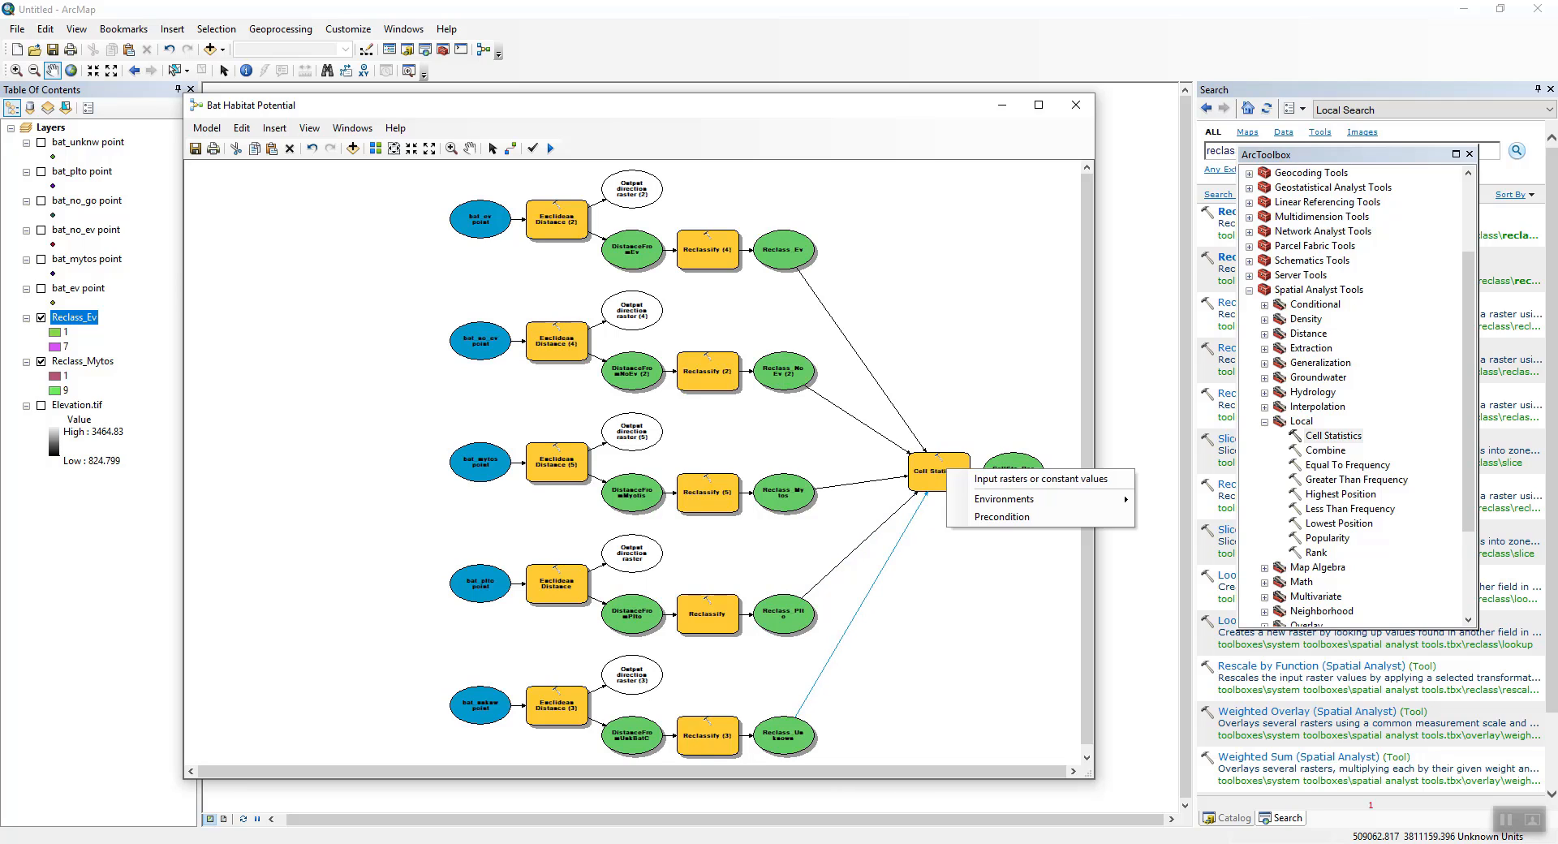
{"action": "left_click", "coordinate": [1014, 480]}
Set the overlay statistic of the Cell Statistics tool to MAXIMUM
{"action": "double_click", "coordinate": [939, 471]}
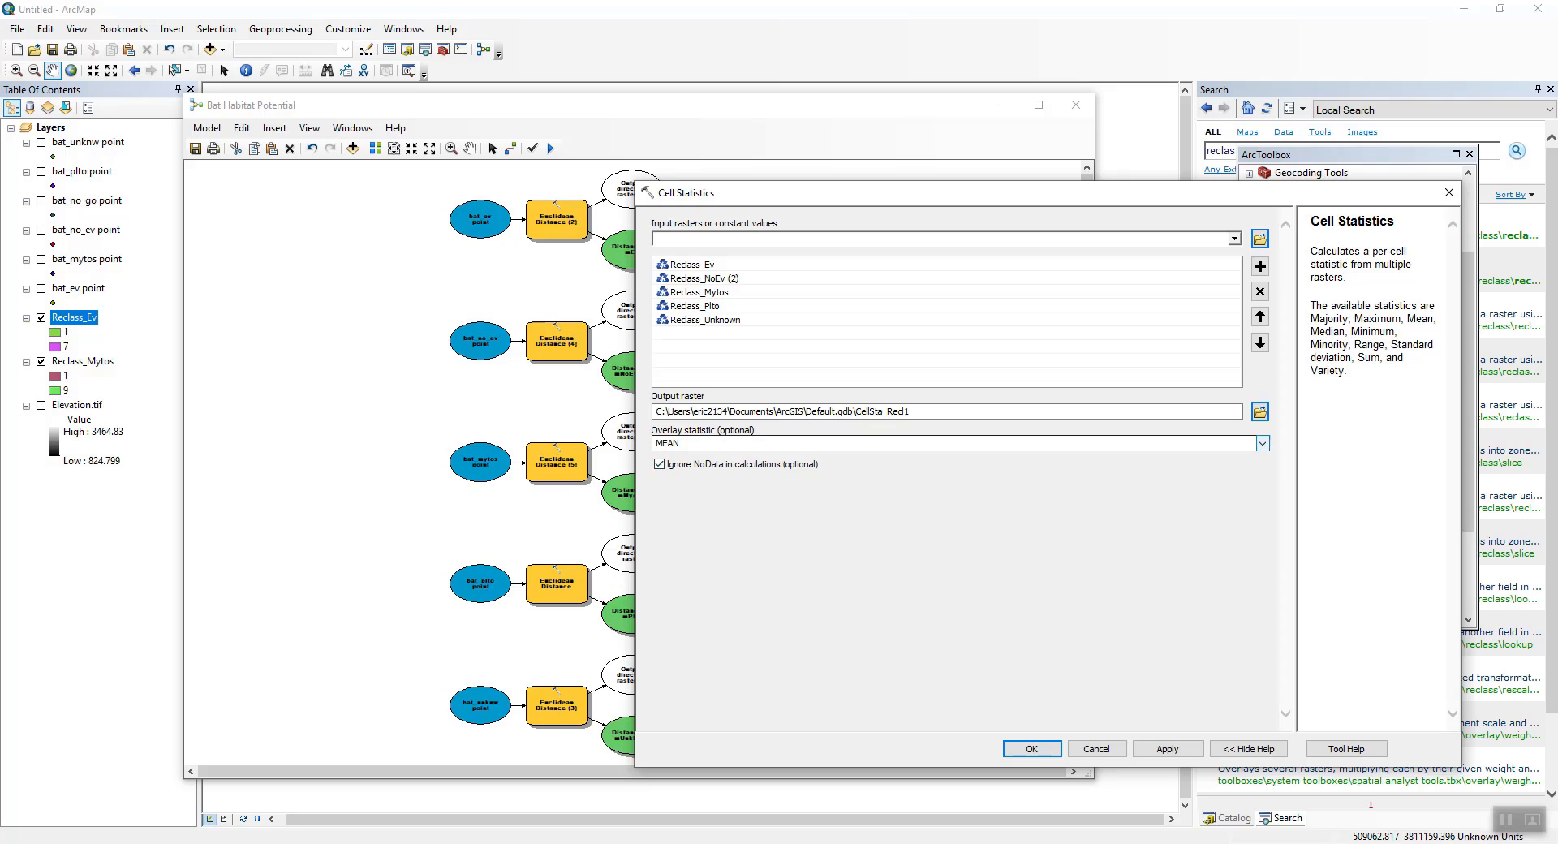
{"action": "left_click", "coordinate": [1261, 444]}
{"action": "key", "text": "Down"}
{"action": "key", "text": "Down"}
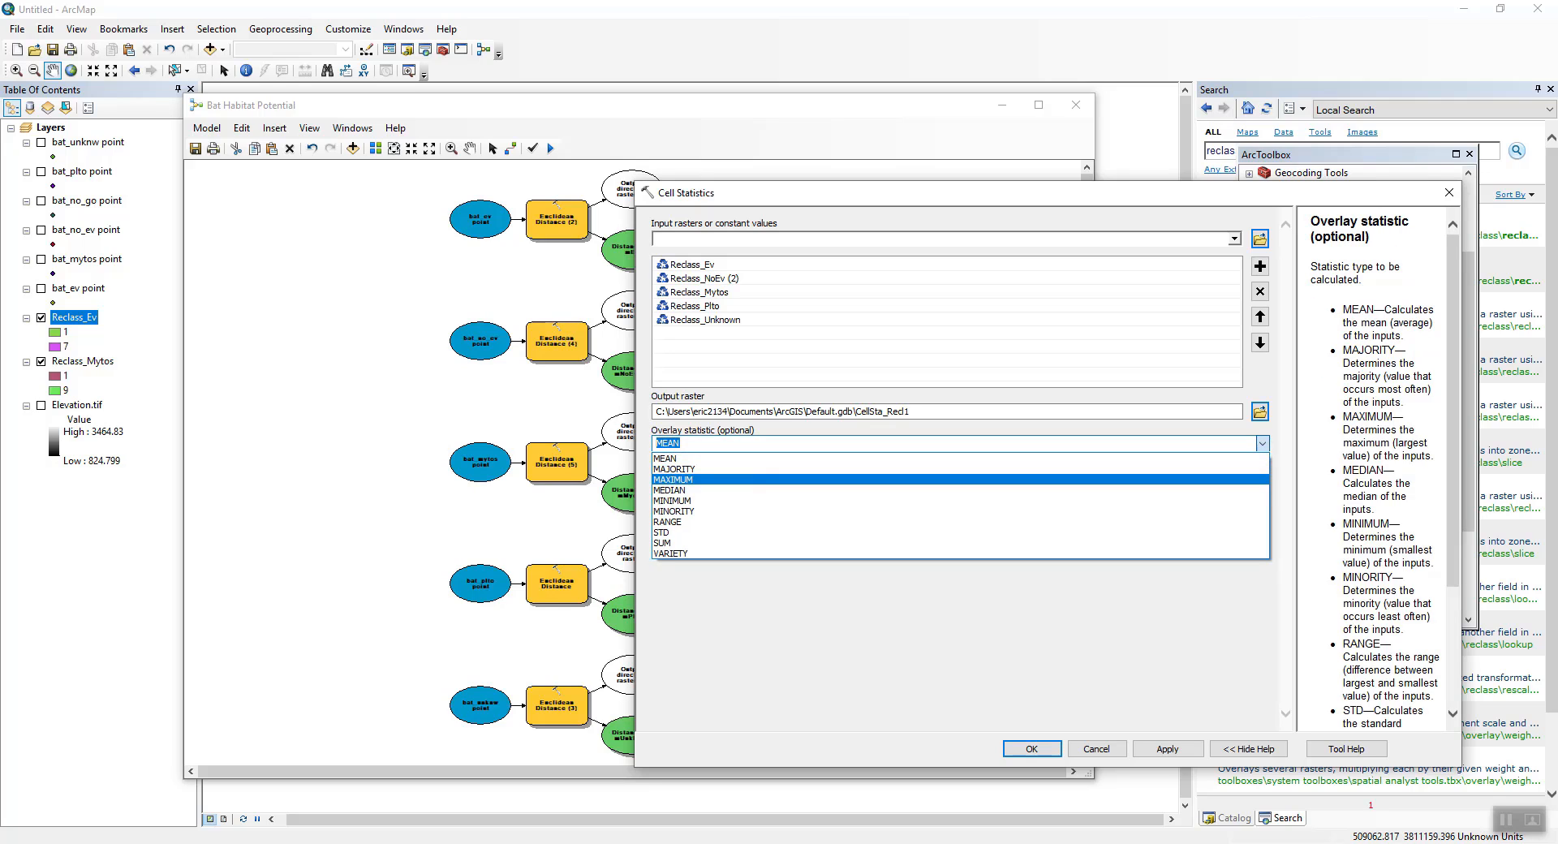
{"action": "key", "text": "Return"}
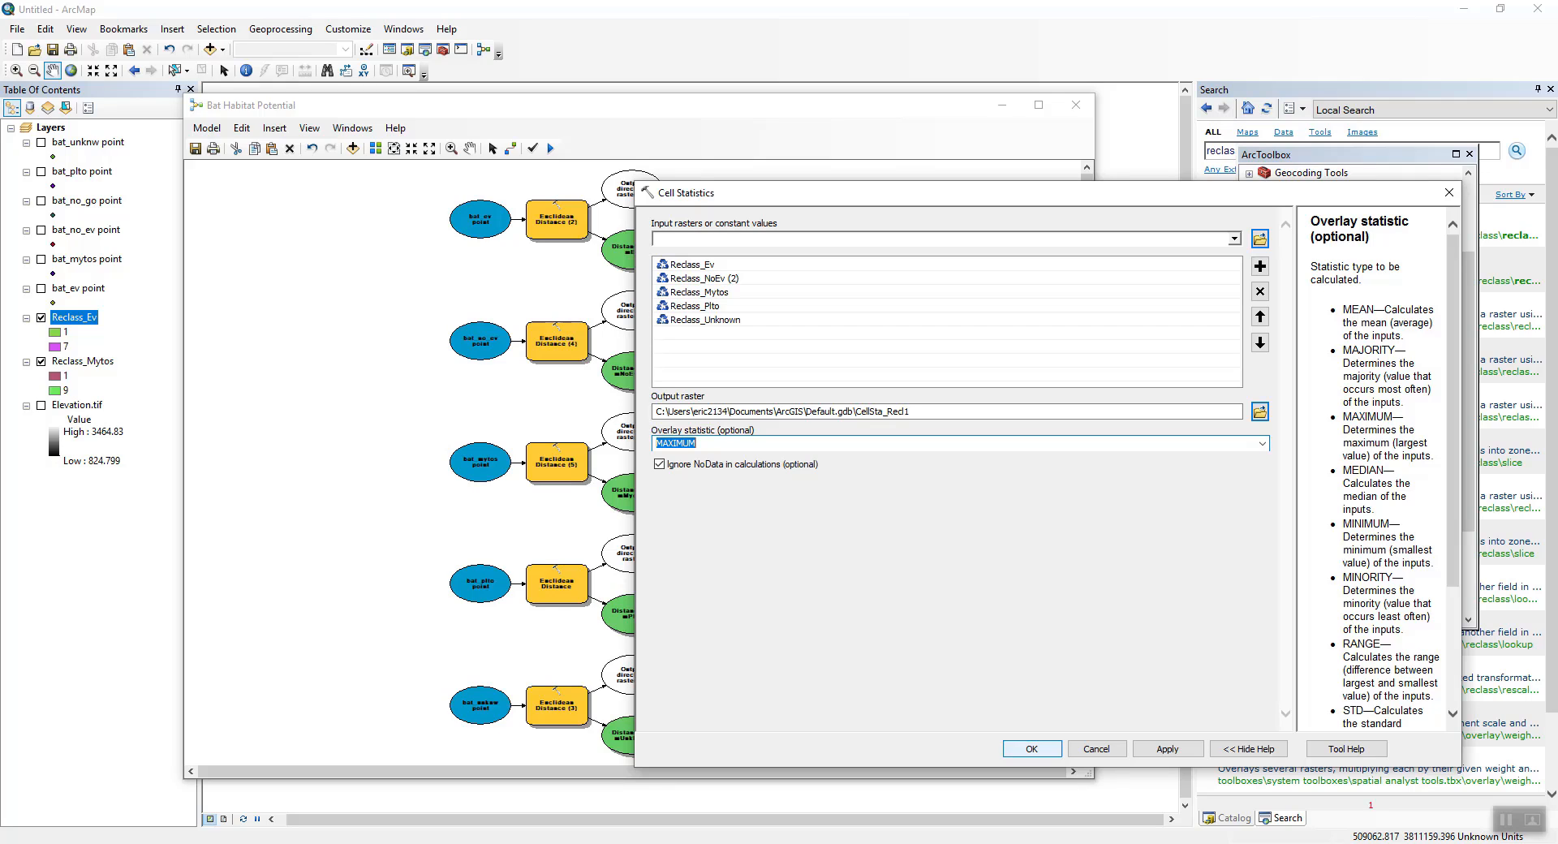
Save the Cell Statistics output raster as BatHabitatPotential in Results.gdb and run the model
{"action": "left_click", "coordinate": [1259, 411]}
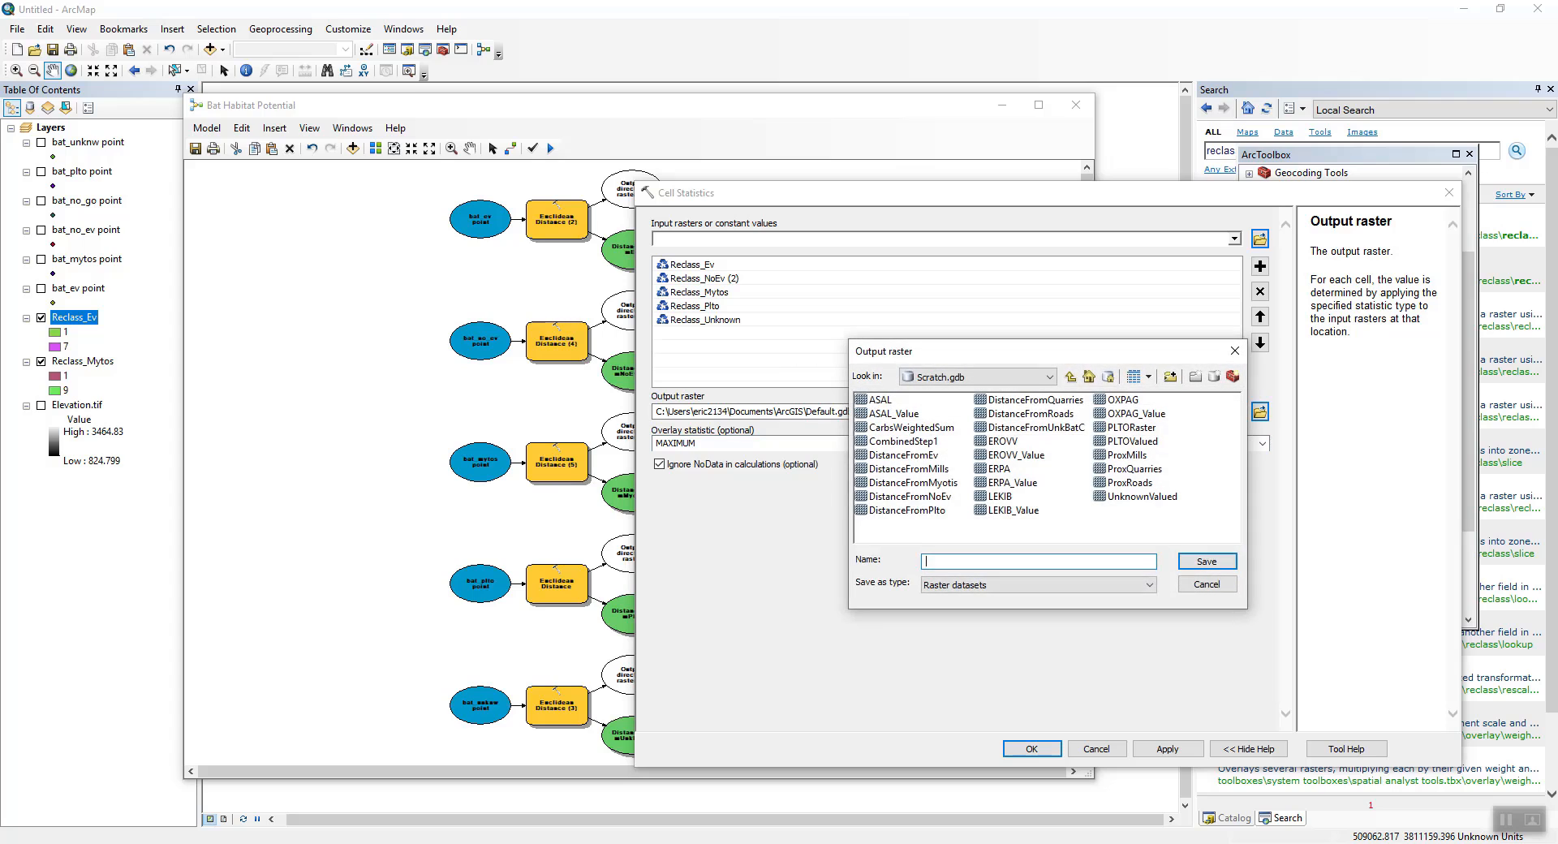
{"action": "left_click", "coordinate": [1071, 376]}
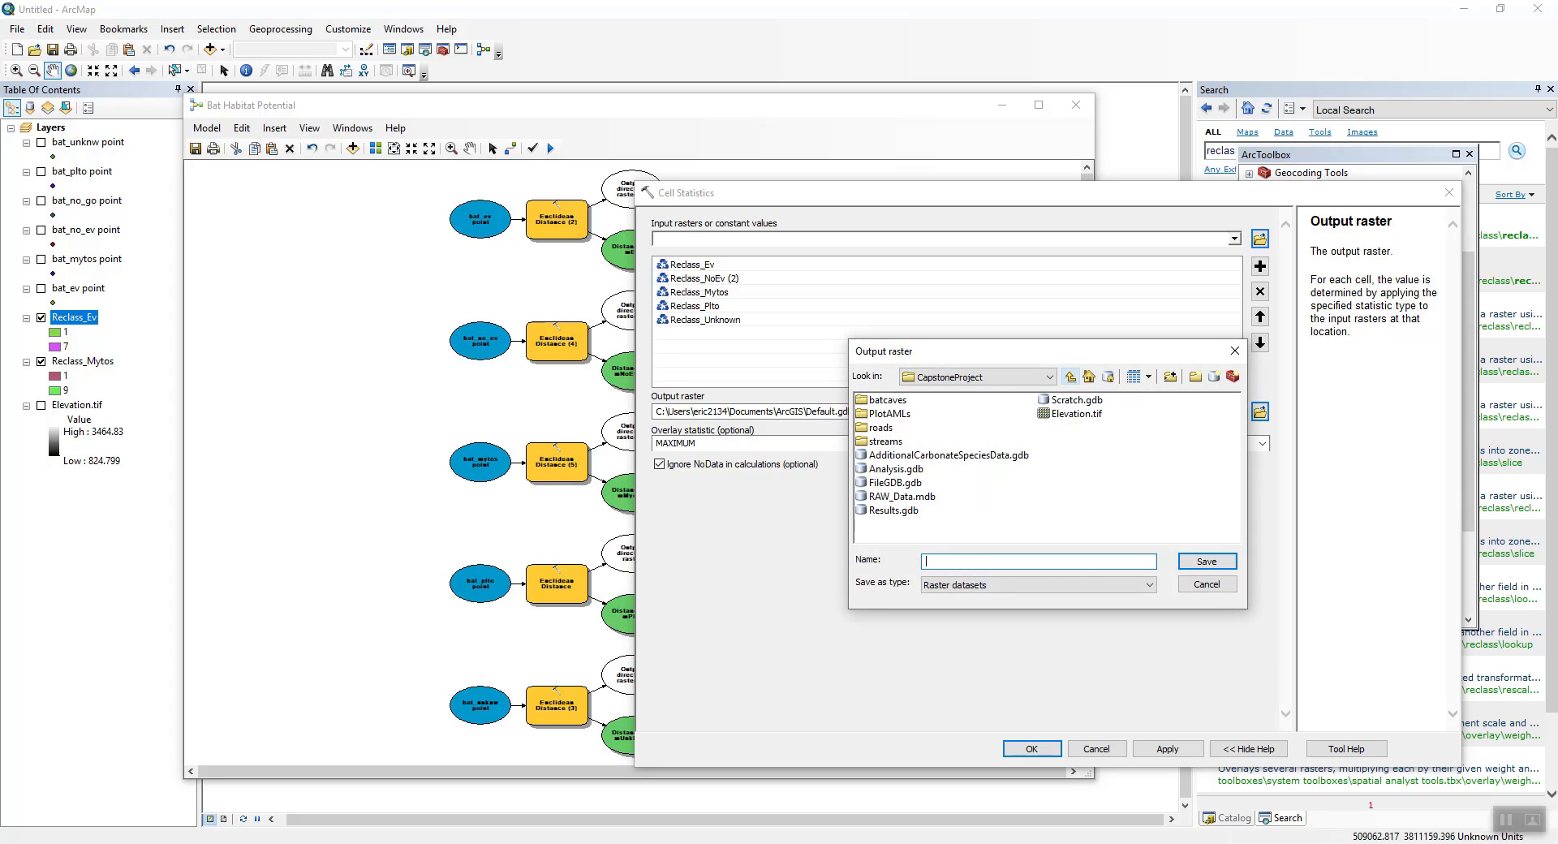
{"action": "double_click", "coordinate": [893, 510]}
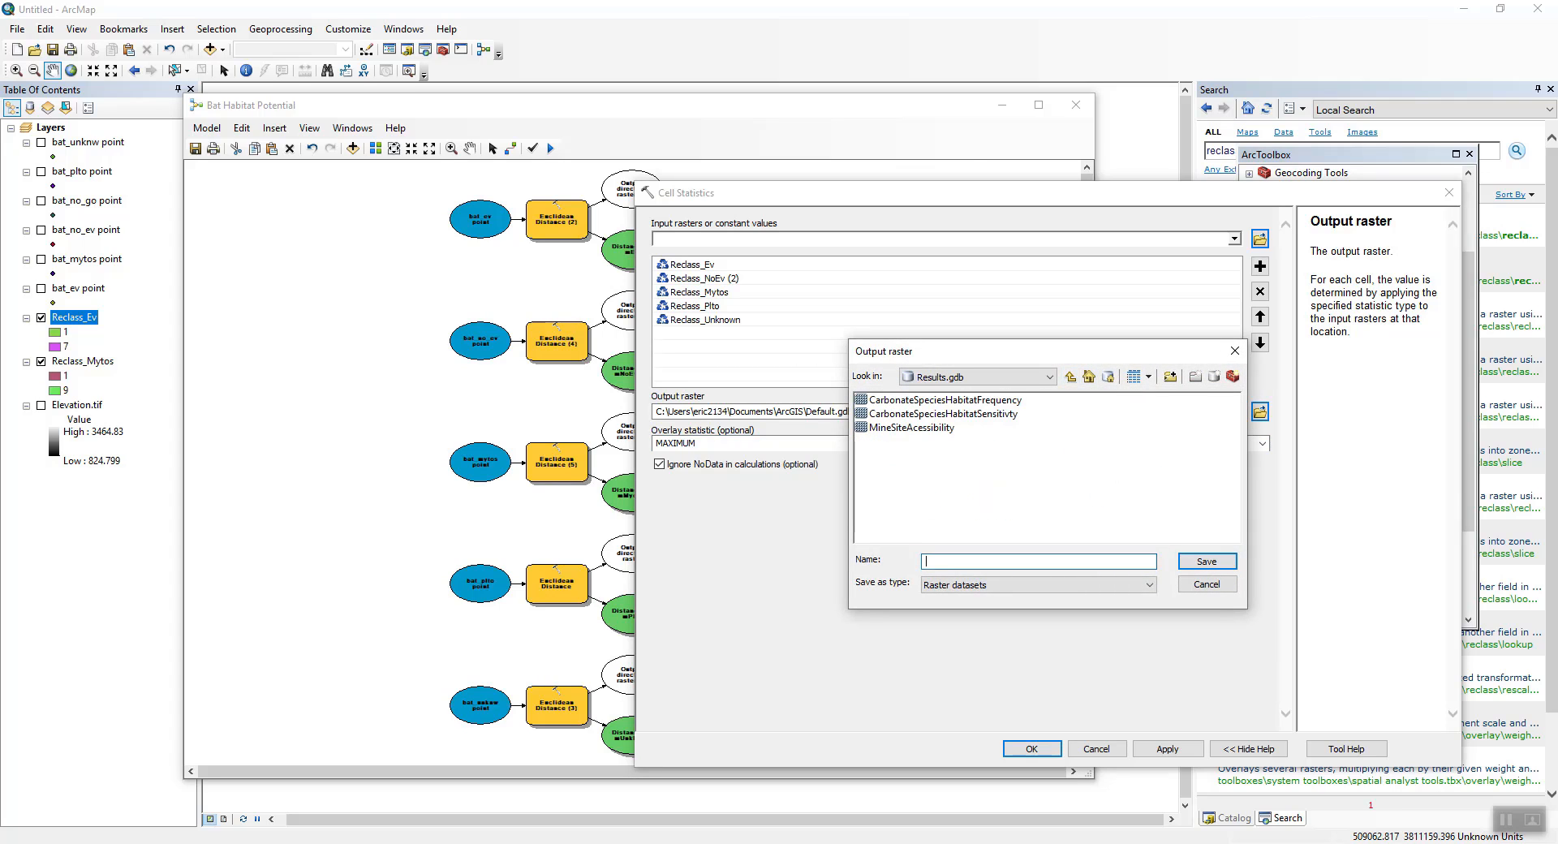
{"action": "type", "text": "BatHabitatPotential"}
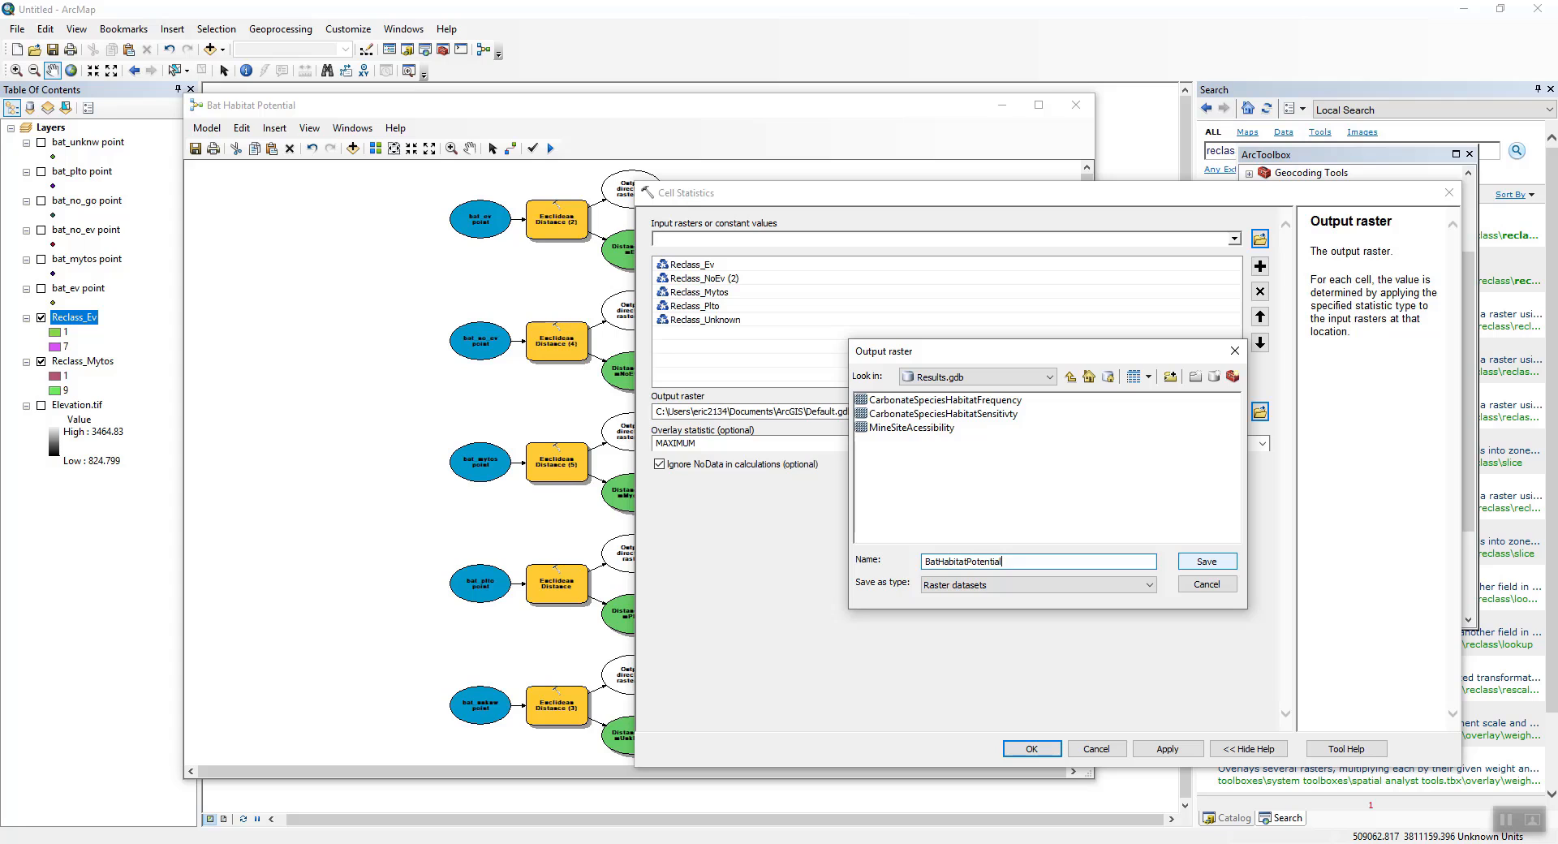
{"action": "left_click", "coordinate": [1207, 560]}
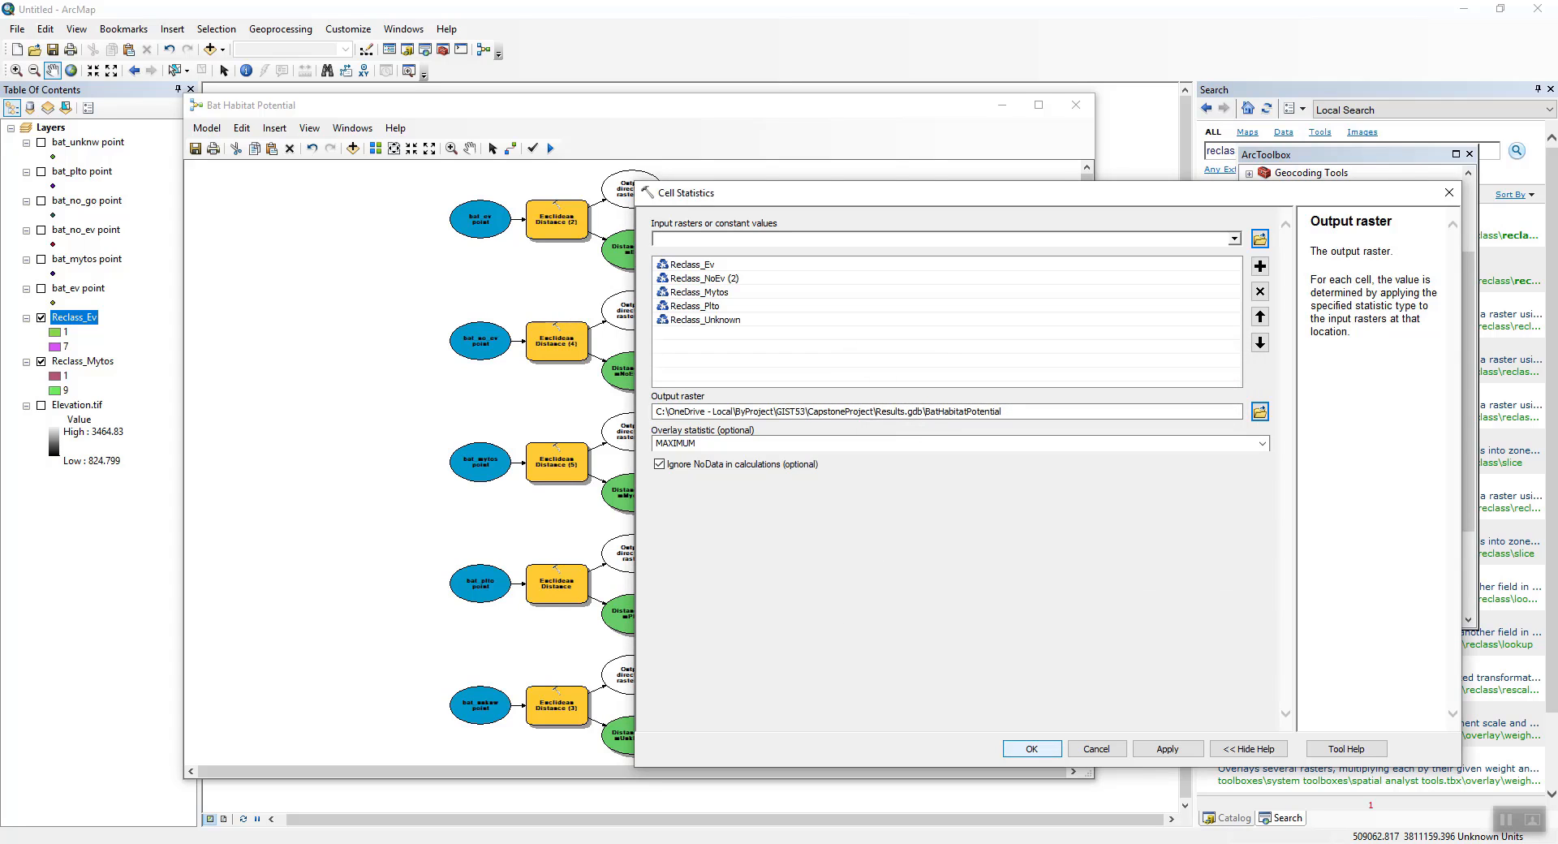
{"action": "left_click", "coordinate": [1031, 748]}
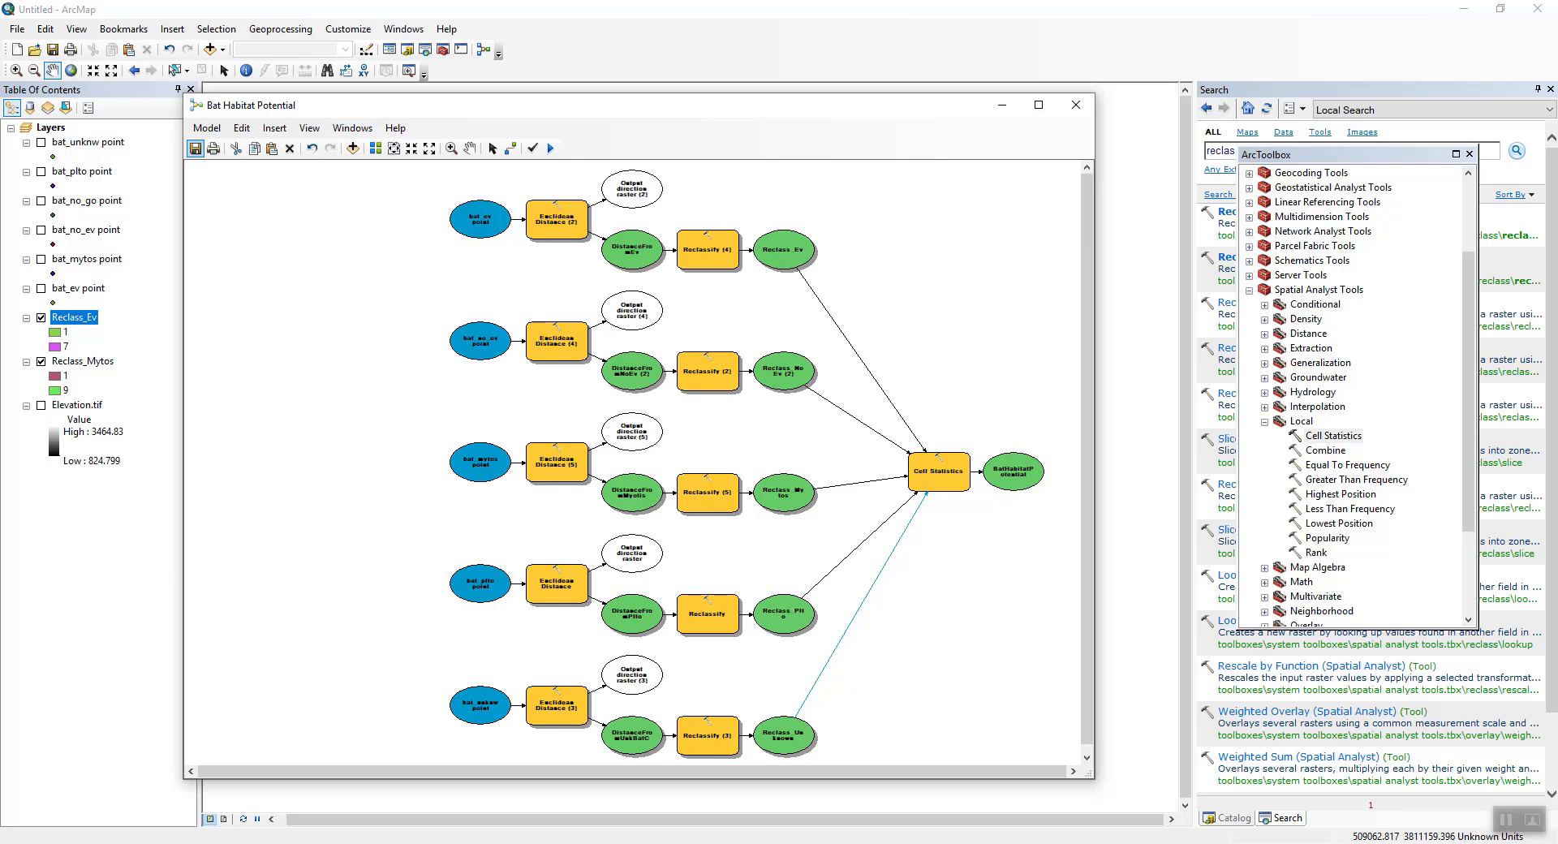
{"action": "left_click", "coordinate": [551, 148]}
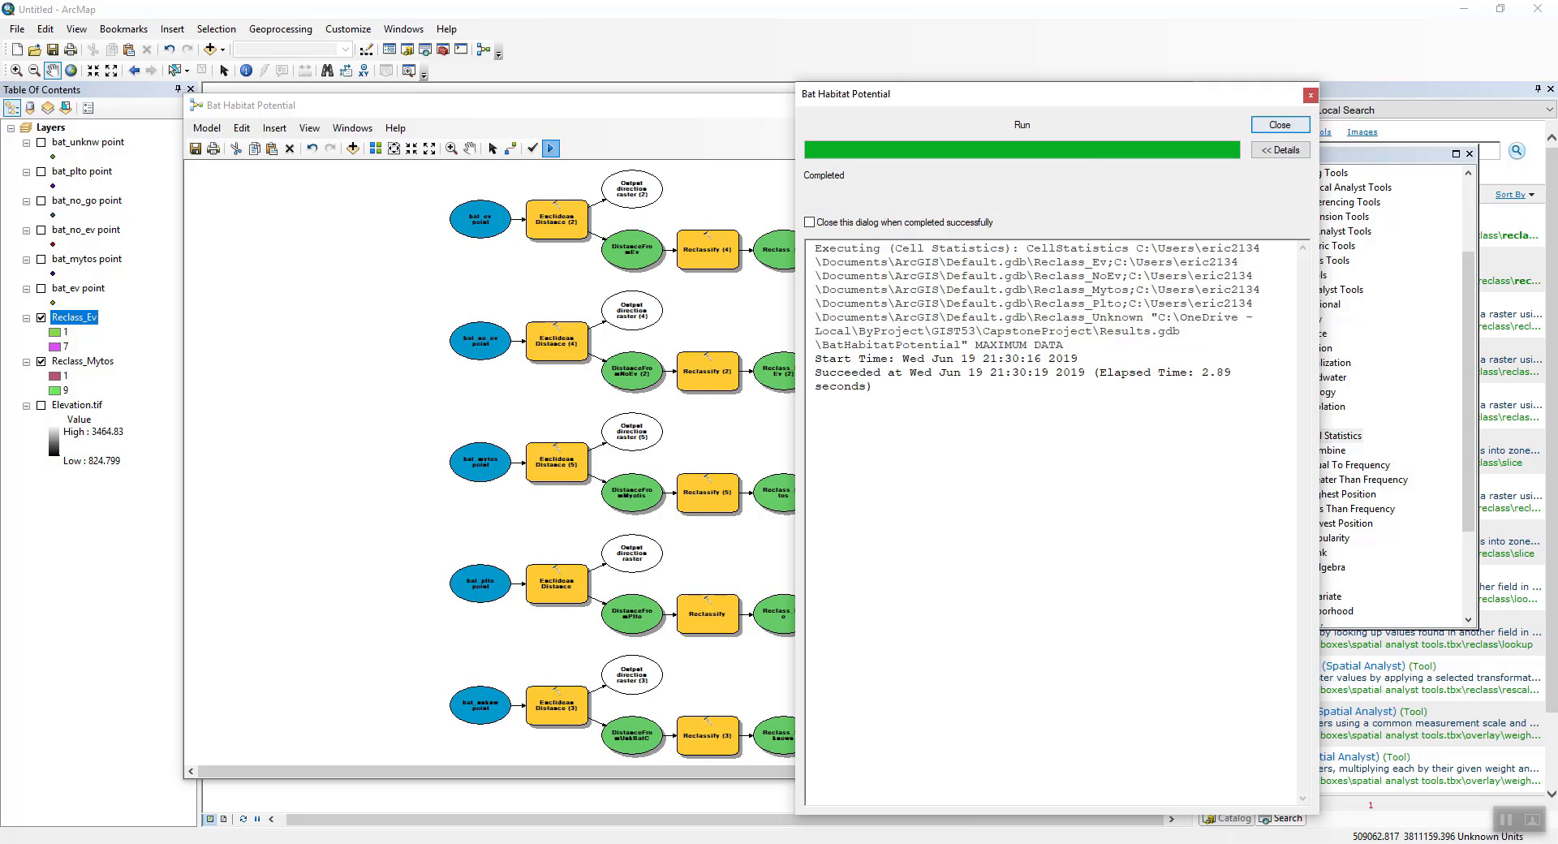
Remove the BatHabitatPotential output from the map display, add it again, and minimise the model window
{"action": "left_click", "coordinate": [1280, 125]}
{"action": "right_click", "coordinate": [1056, 490]}
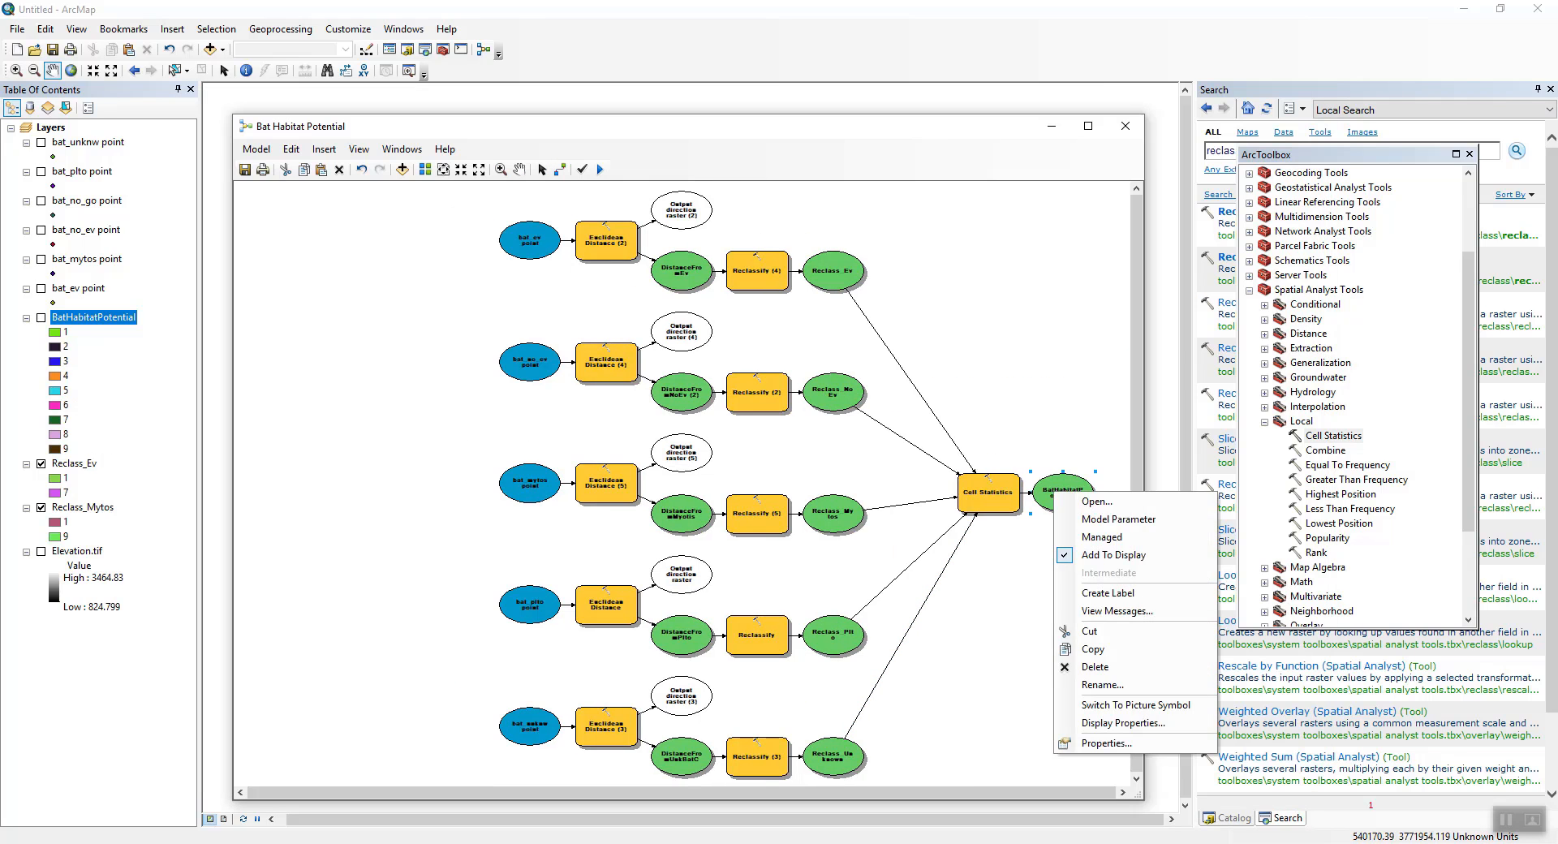
{"action": "left_click", "coordinate": [1113, 555]}
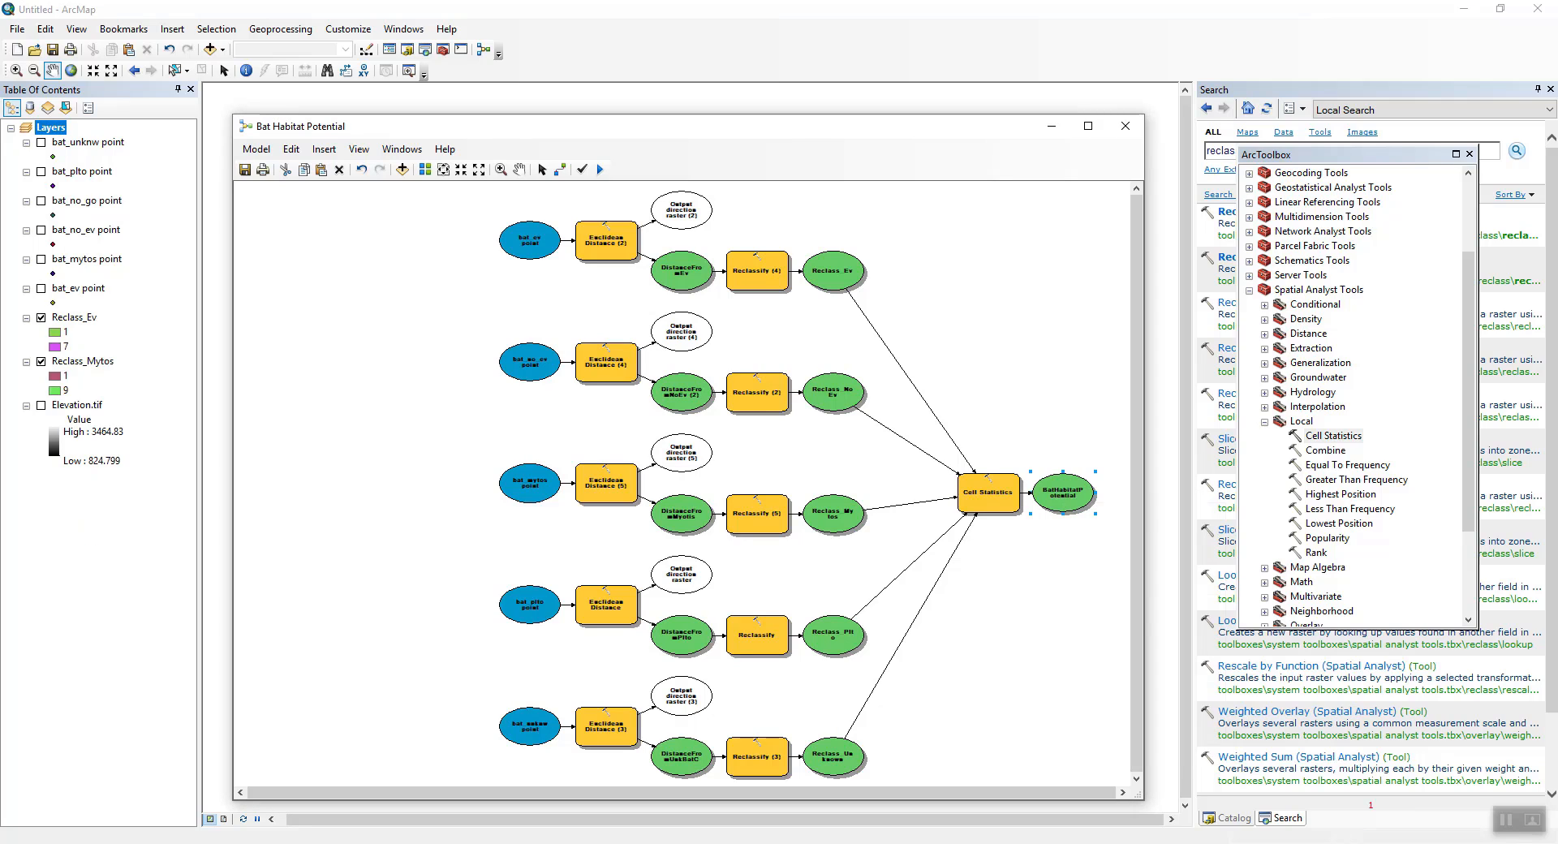
{"action": "right_click", "coordinate": [1060, 491]}
{"action": "left_click", "coordinate": [1113, 556]}
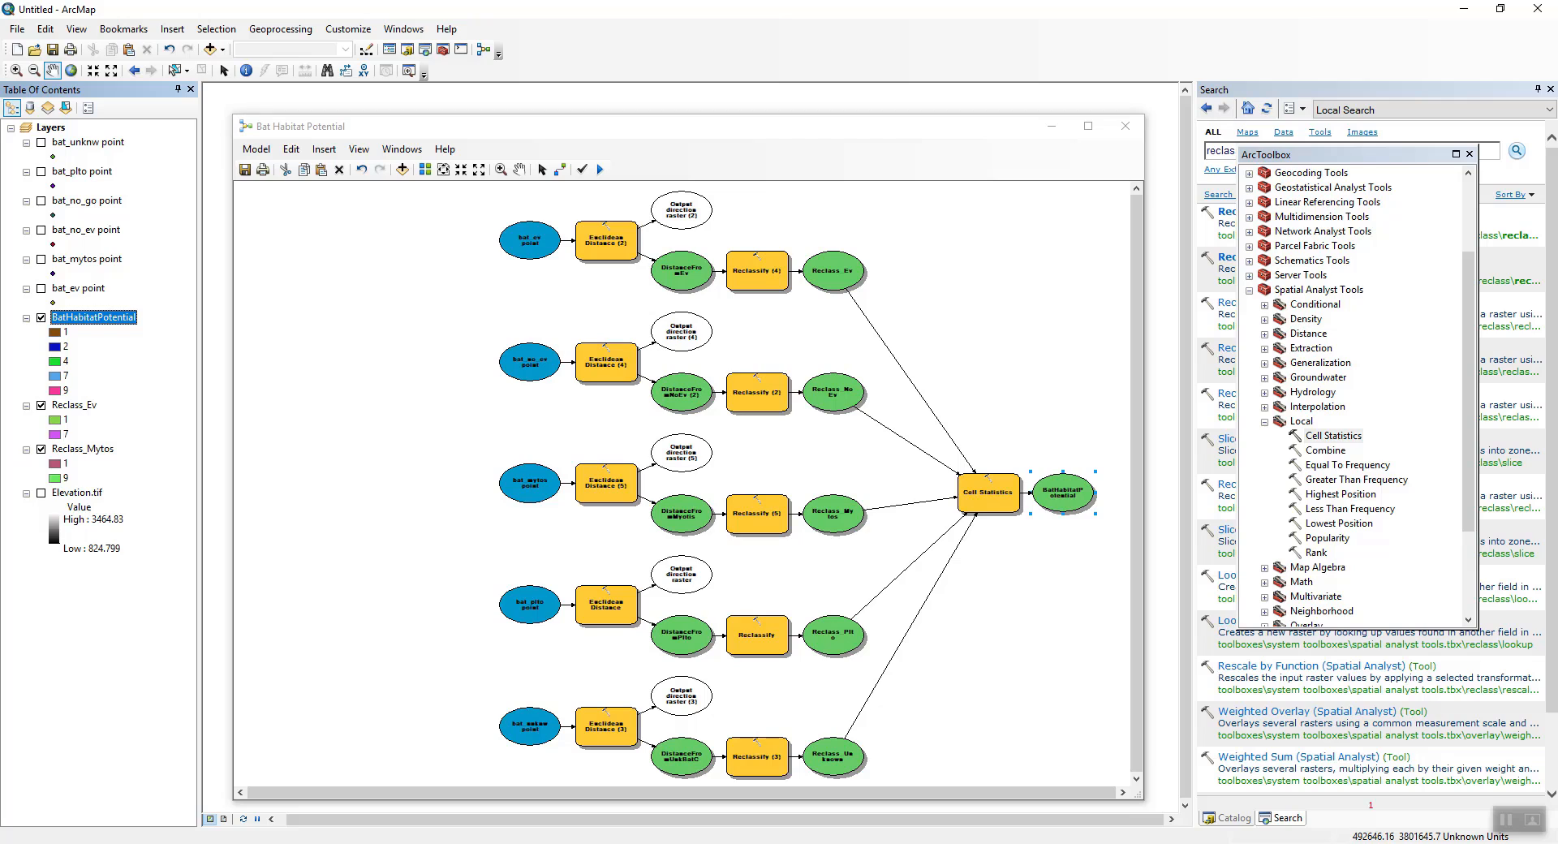
{"action": "left_click", "coordinate": [1052, 125]}
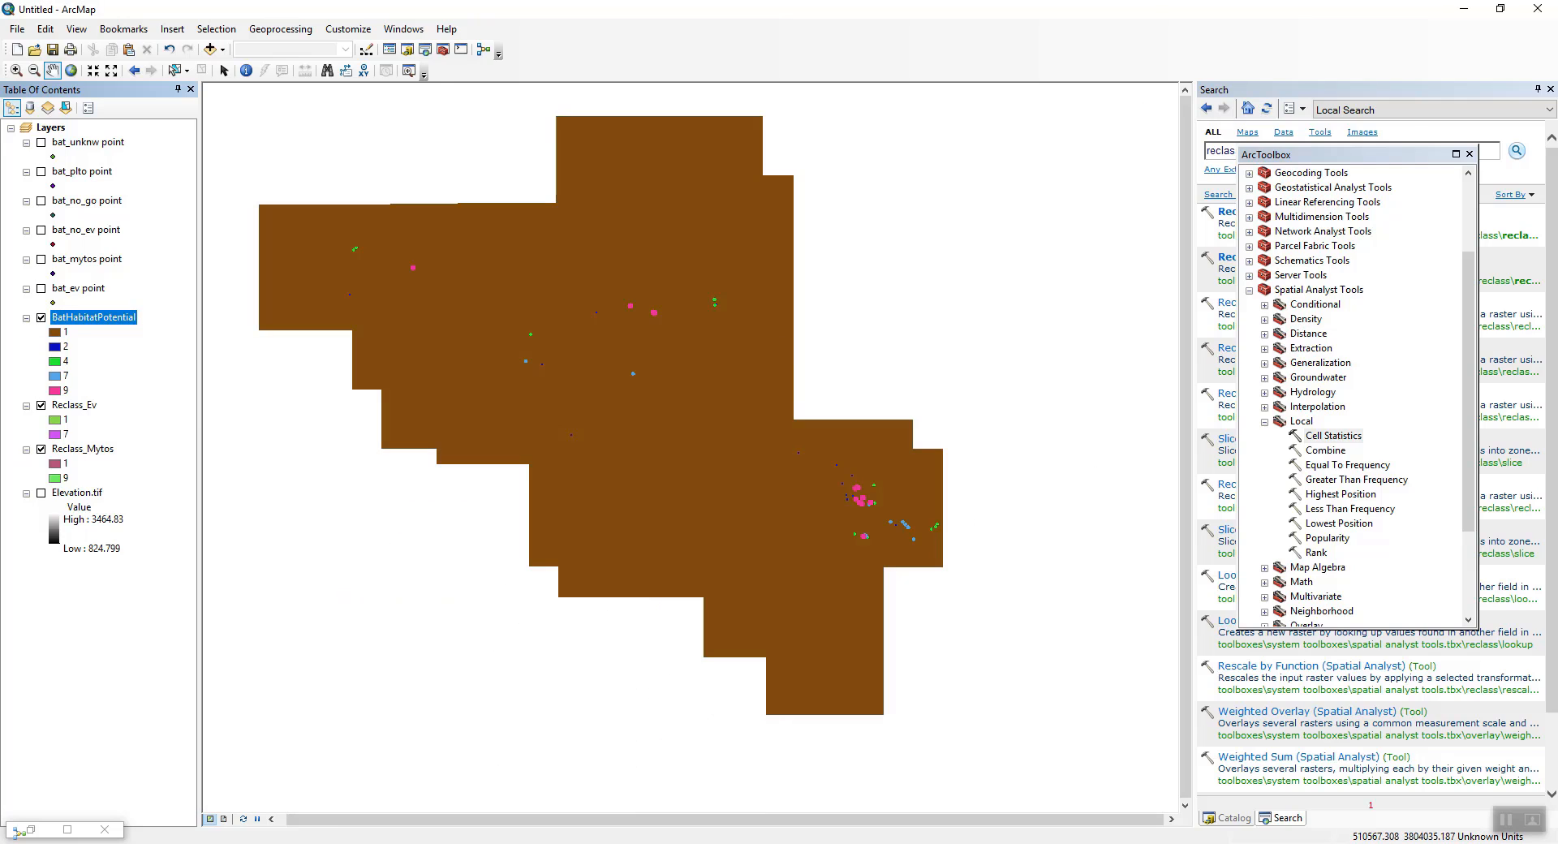
Symbolize the unique values of the BatHabitatPotential layer with a color ramp from light beige to dark reddish brown
{"action": "right_click", "coordinate": [117, 317]}
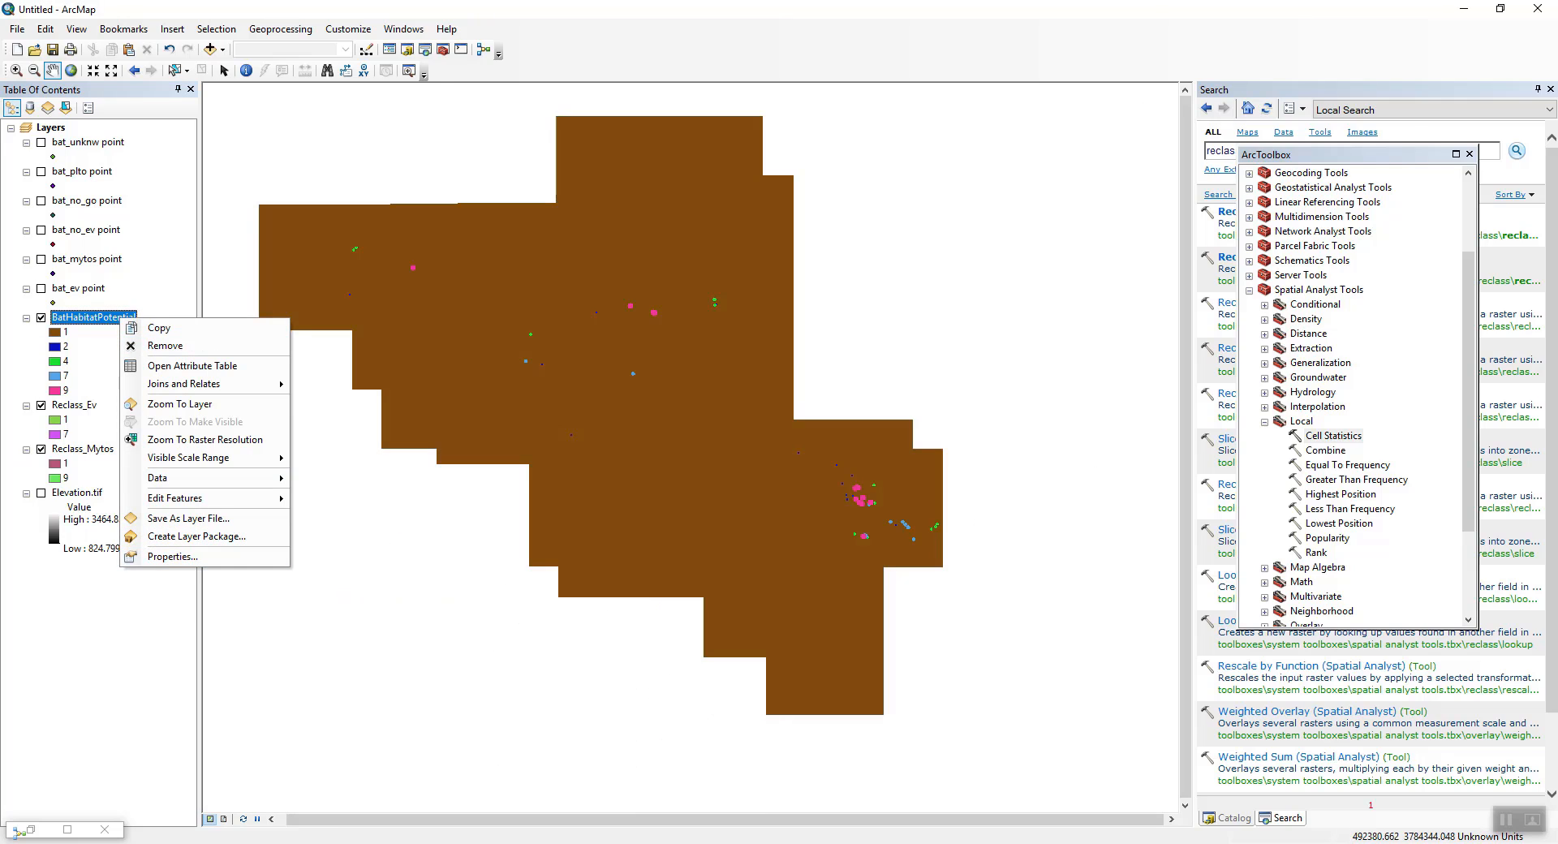
{"action": "left_click", "coordinate": [150, 557]}
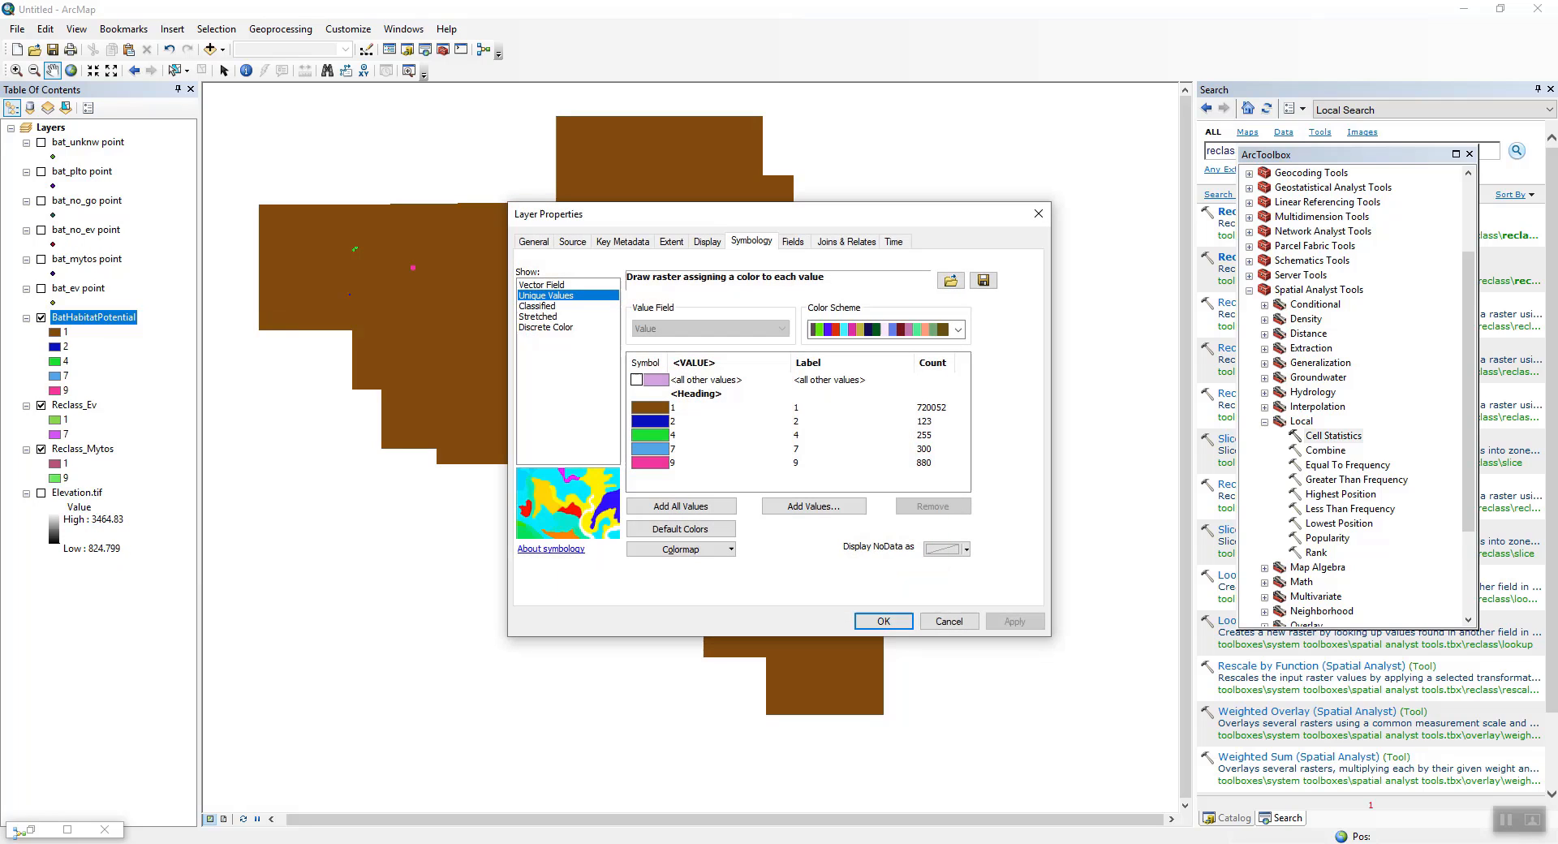
{"action": "left_click", "coordinate": [958, 330]}
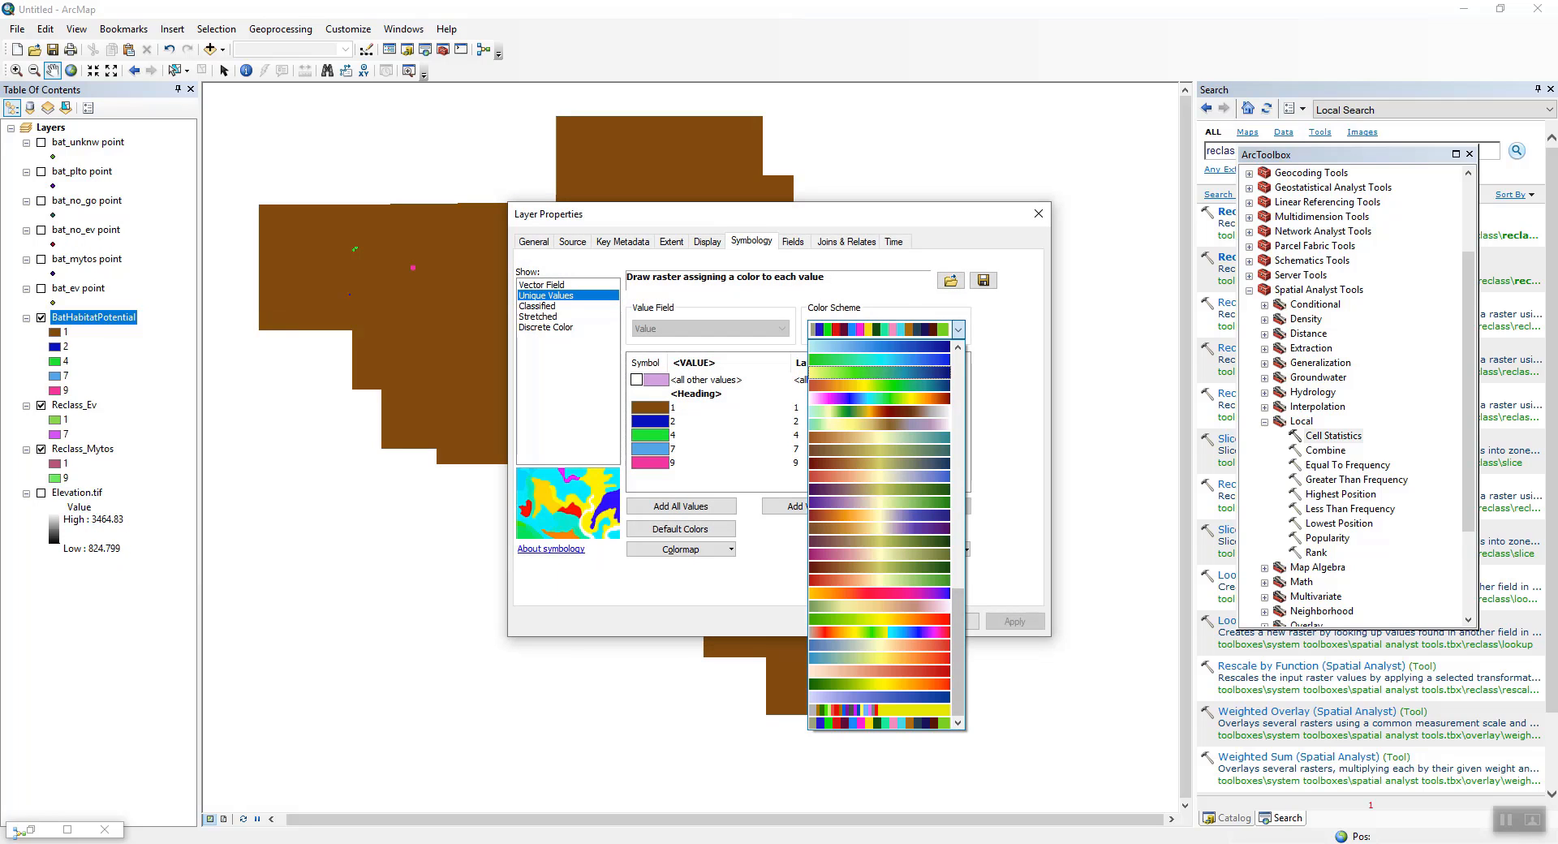
{"action": "left_click", "coordinate": [958, 405]}
{"action": "left_click", "coordinate": [880, 476]}
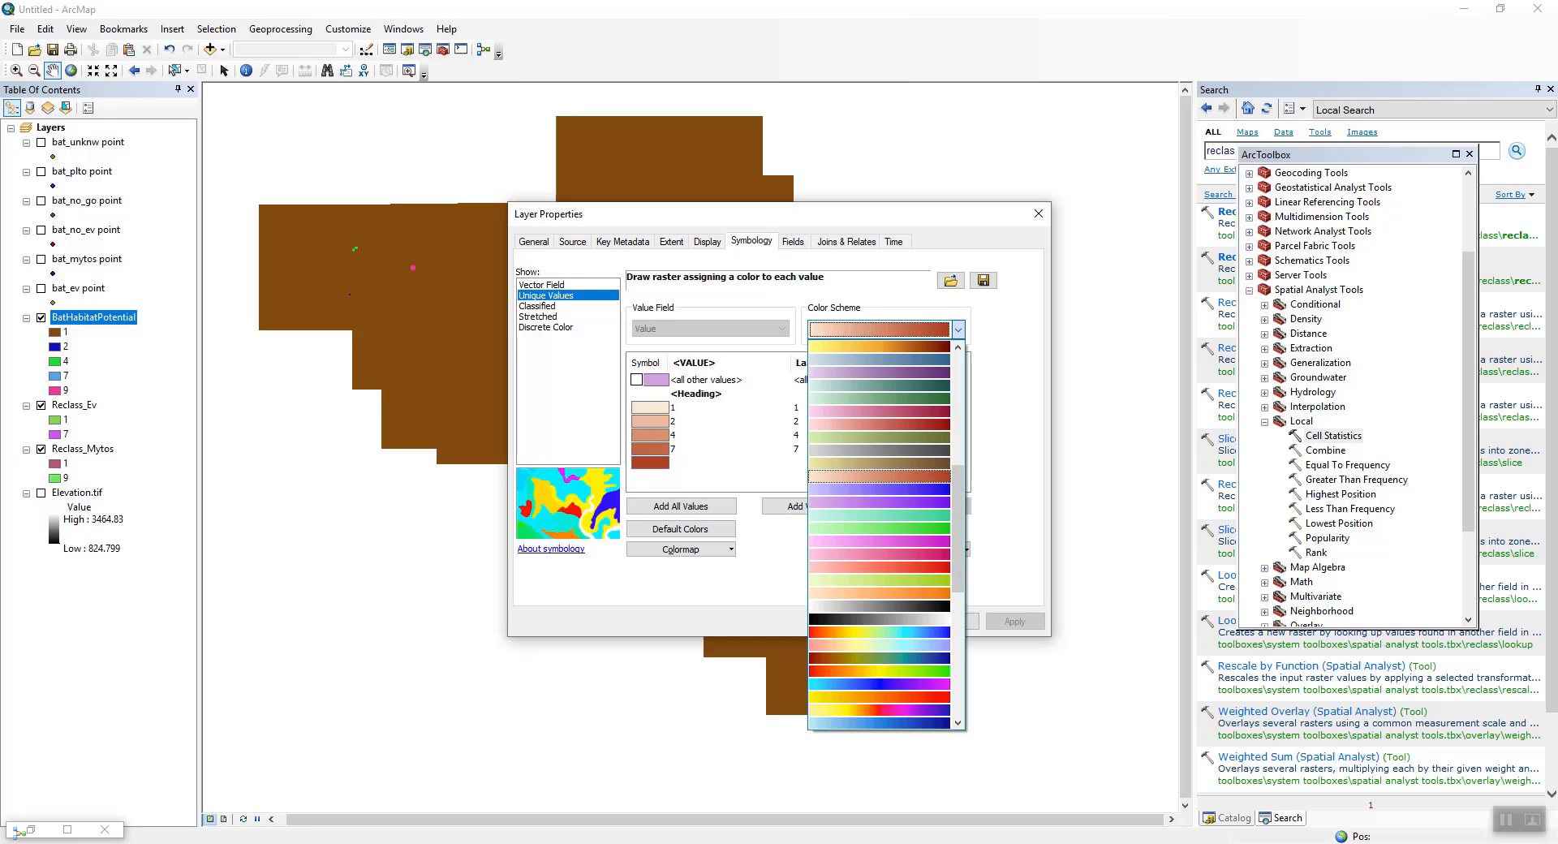
{"action": "left_click", "coordinate": [1014, 621]}
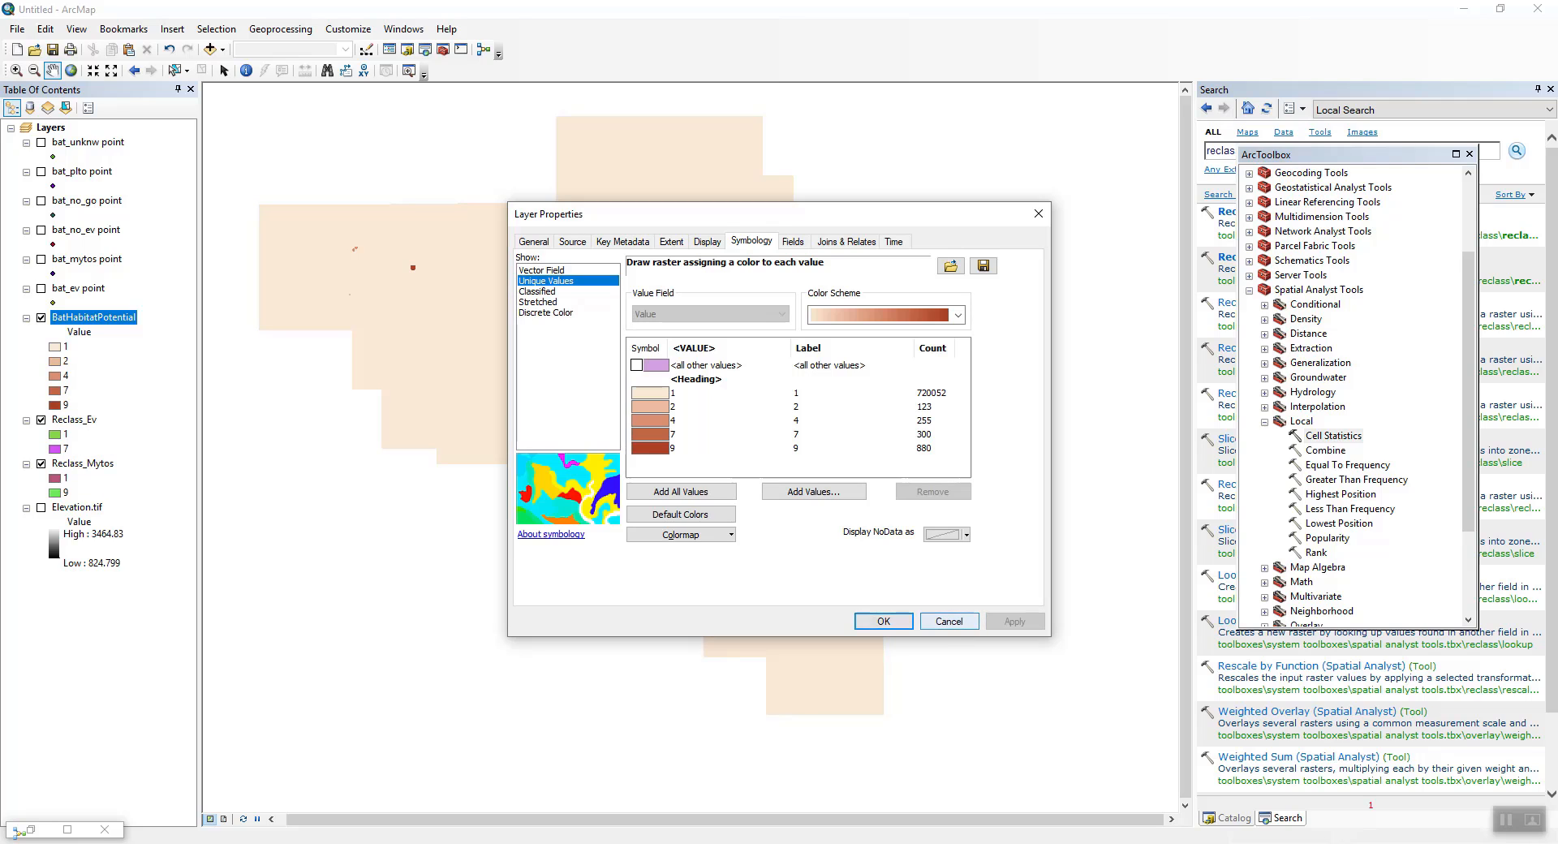
{"action": "left_click", "coordinate": [883, 621]}
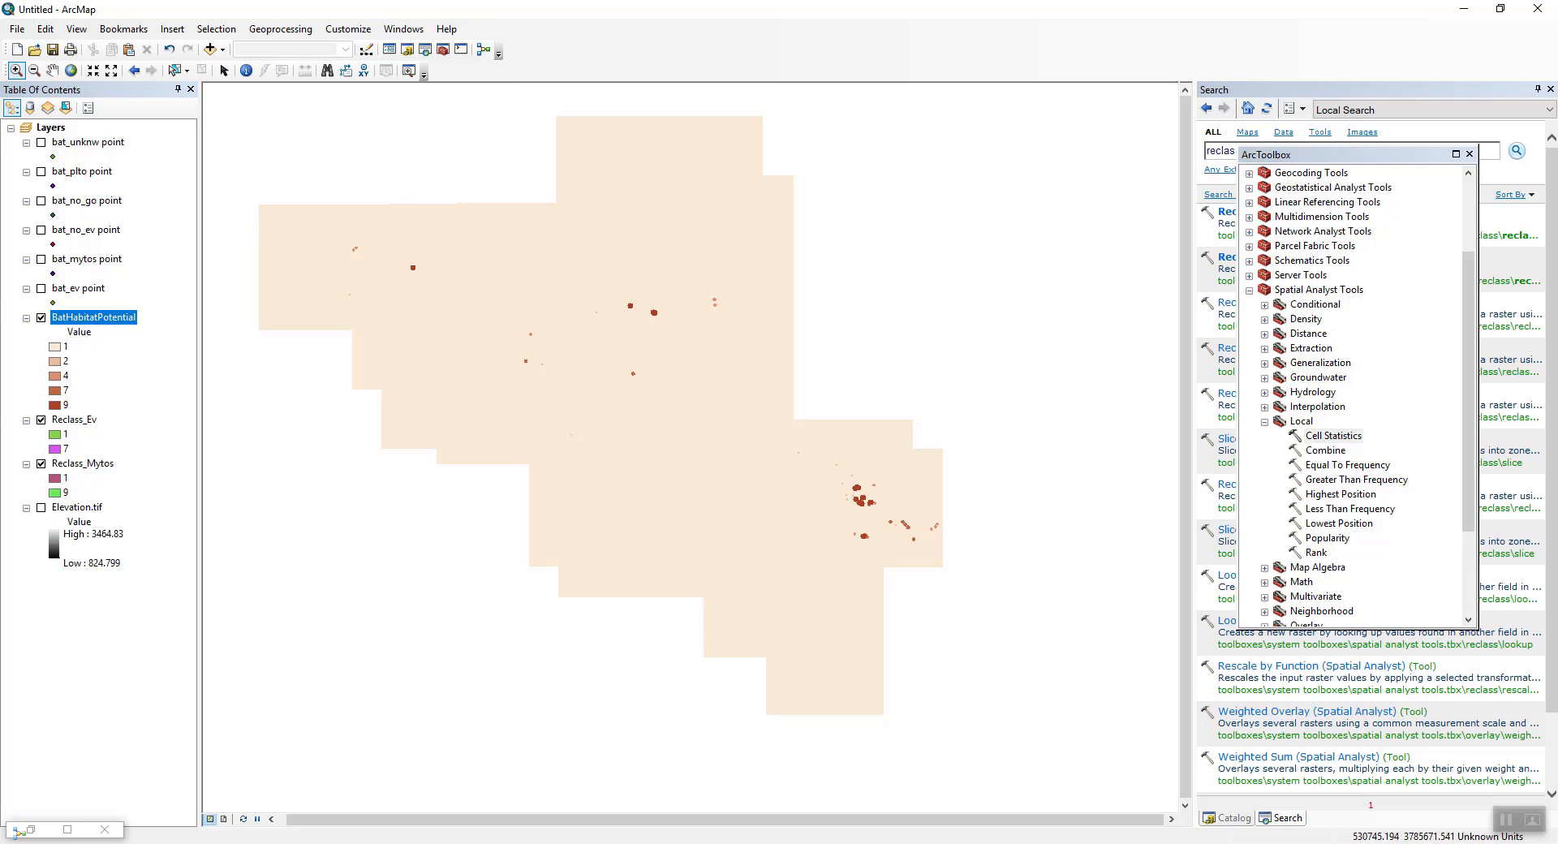
Examine the southeastern habitat clusters of BatHabitatPotential up close and review the layer's attribute table
{"action": "left_click_drag", "start_coordinate": [608, 293], "coordinate": [947, 580]}
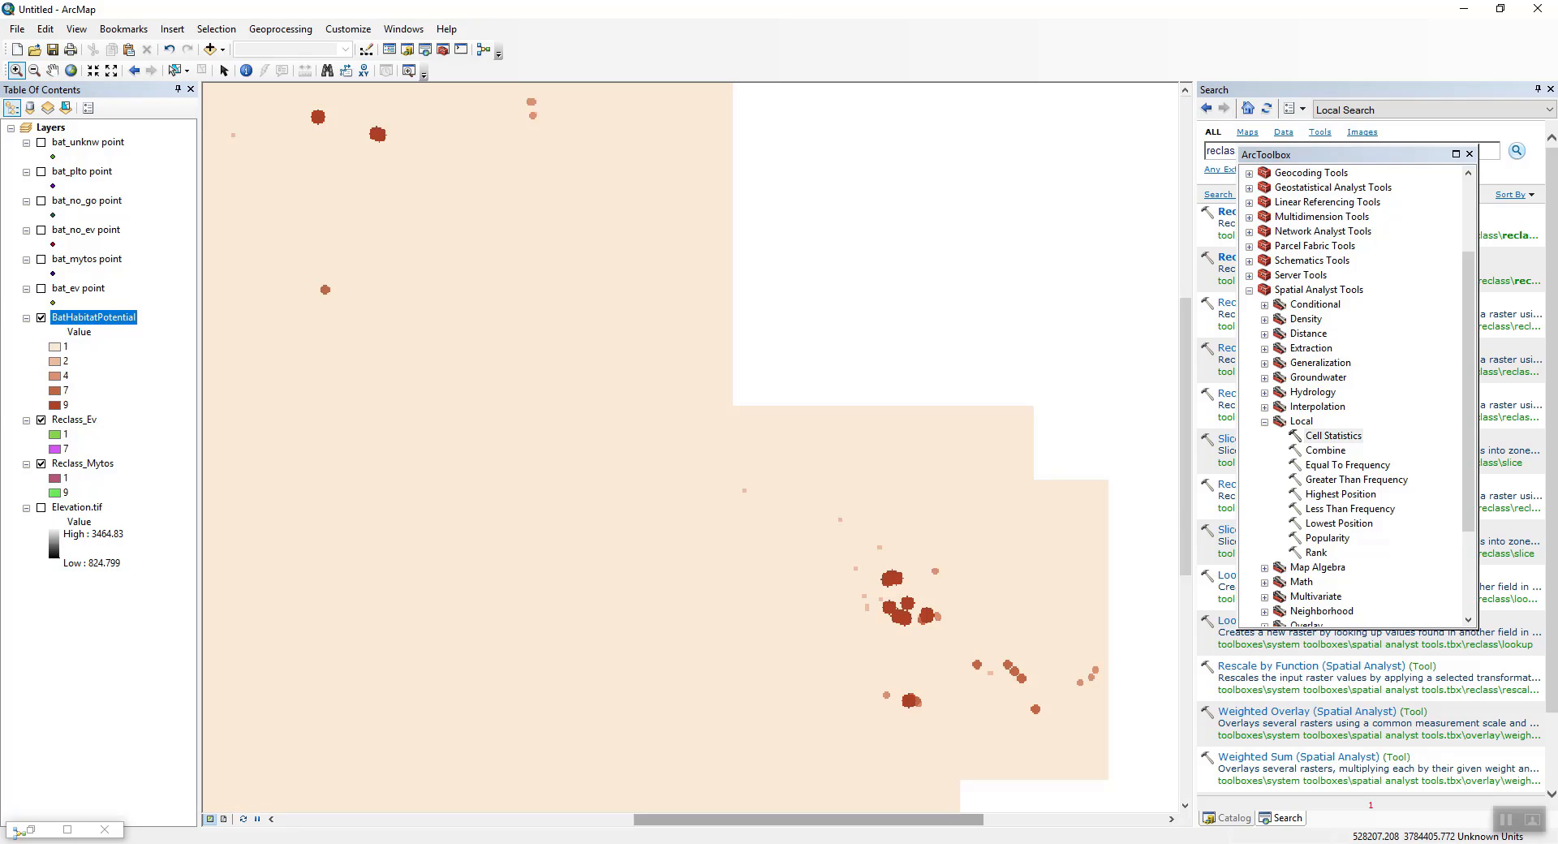
{"action": "left_click_drag", "start_coordinate": [734, 486], "coordinate": [1054, 758]}
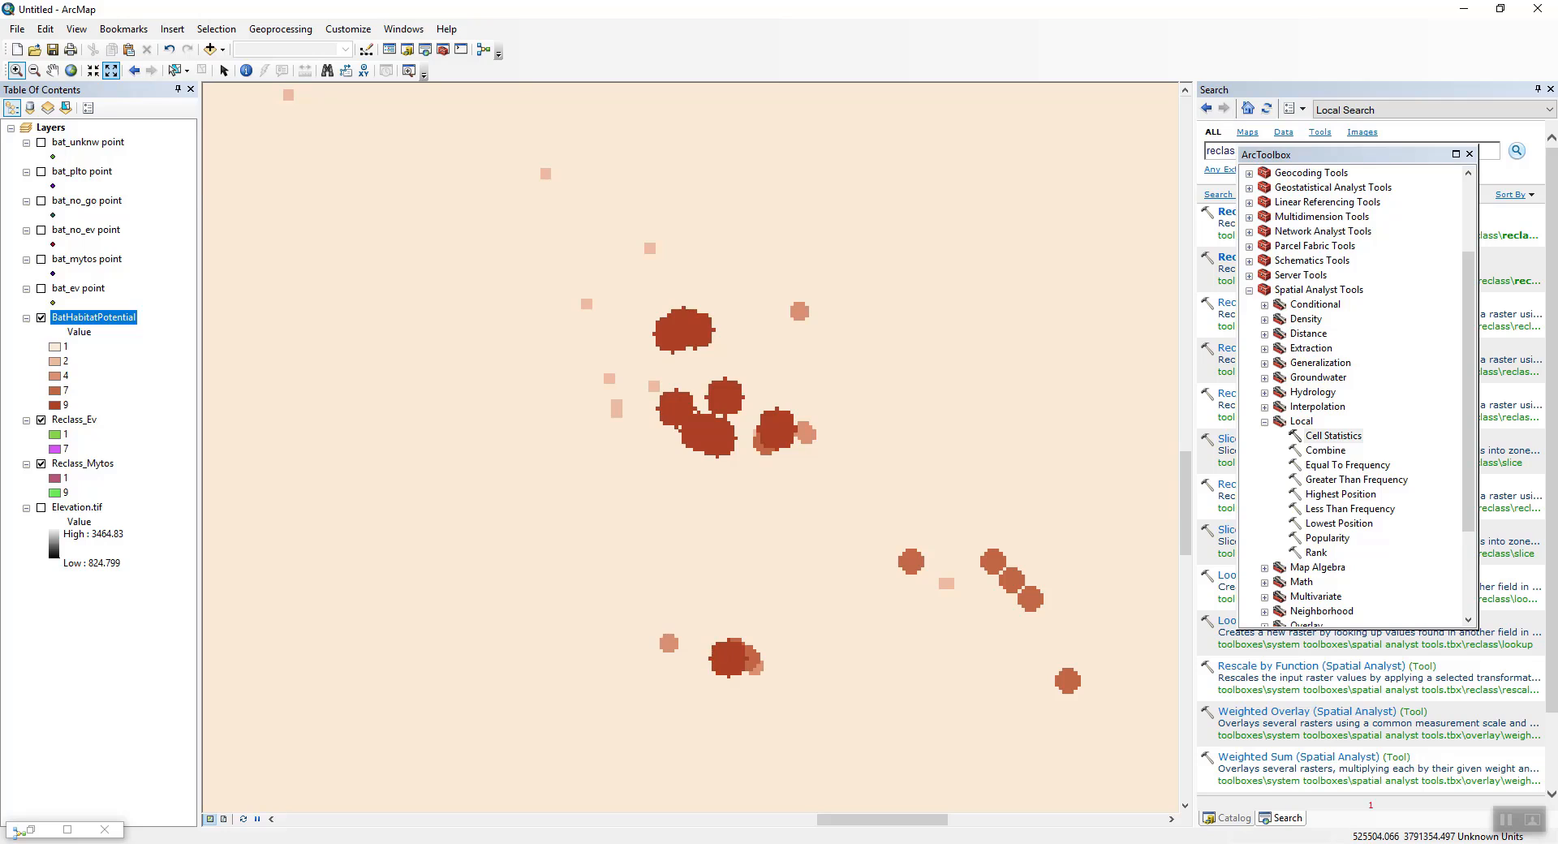
{"action": "right_click", "coordinate": [94, 317]}
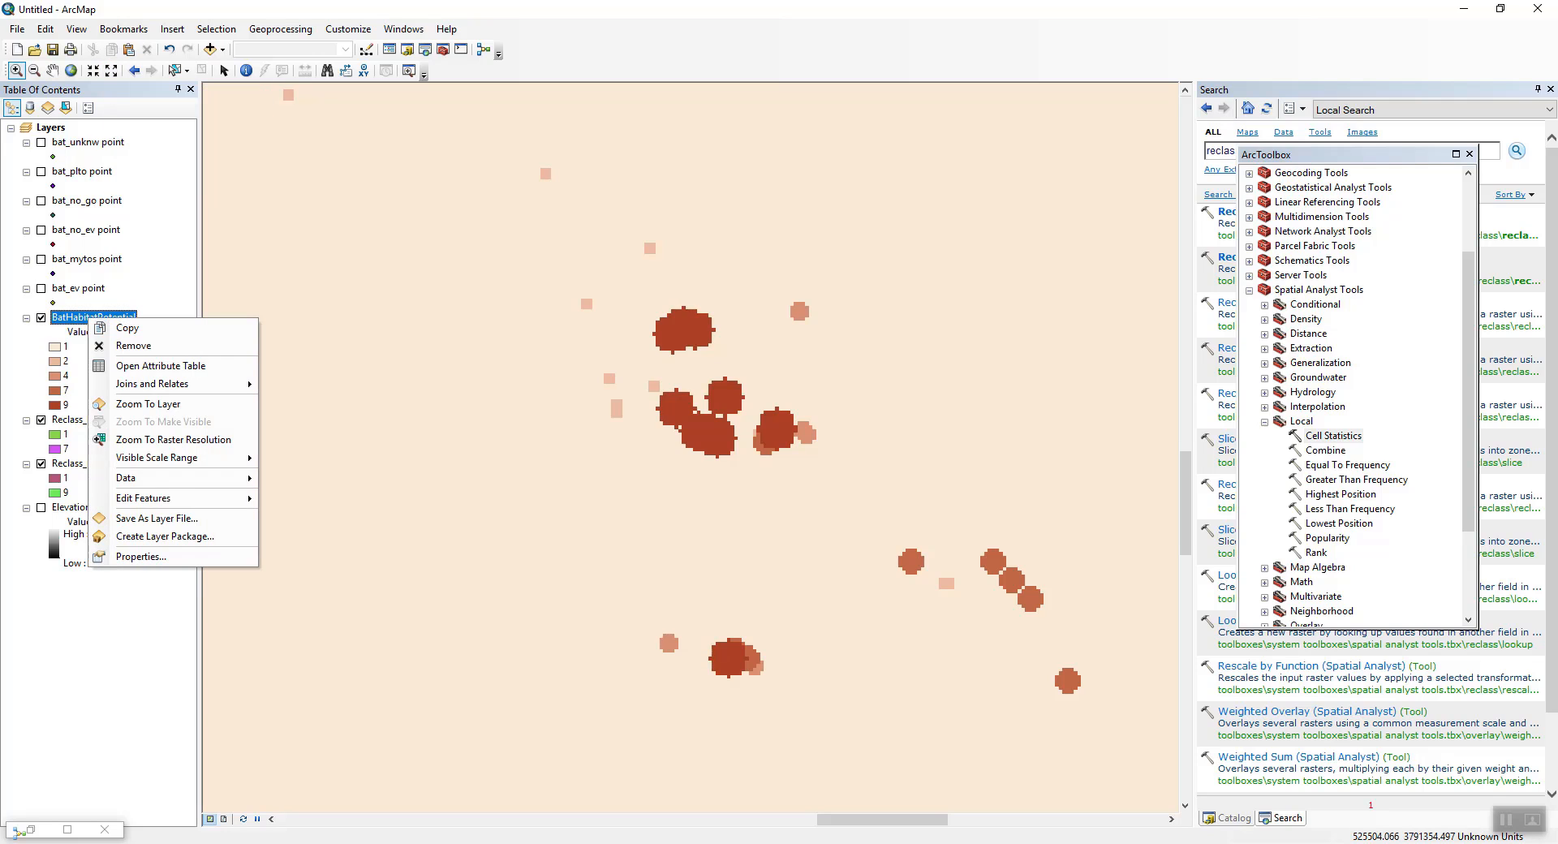
{"action": "left_click", "coordinate": [138, 366]}
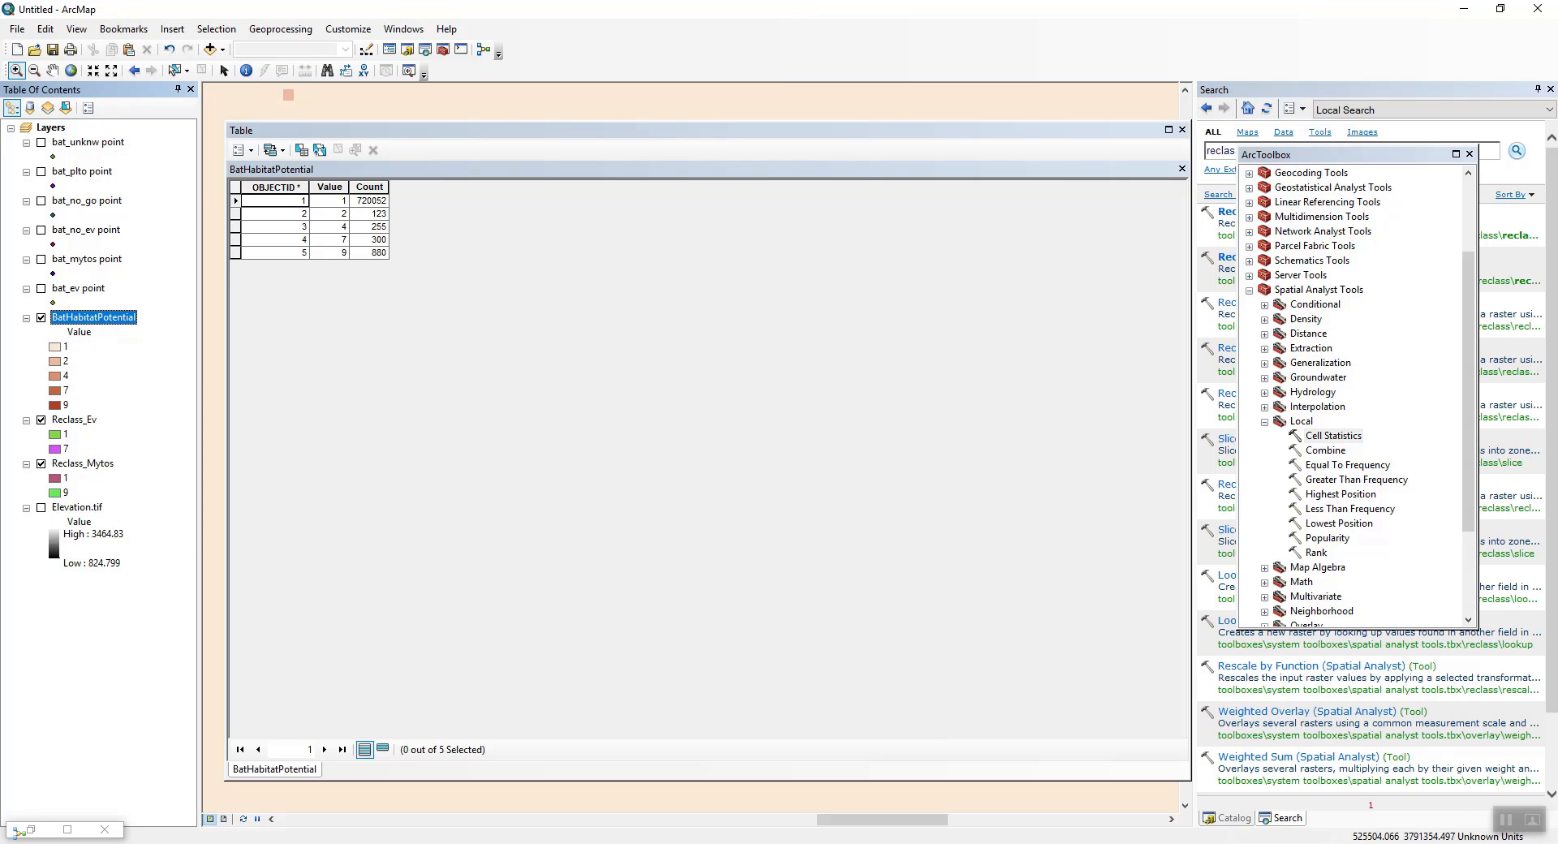
{"action": "left_click", "coordinate": [1183, 130]}
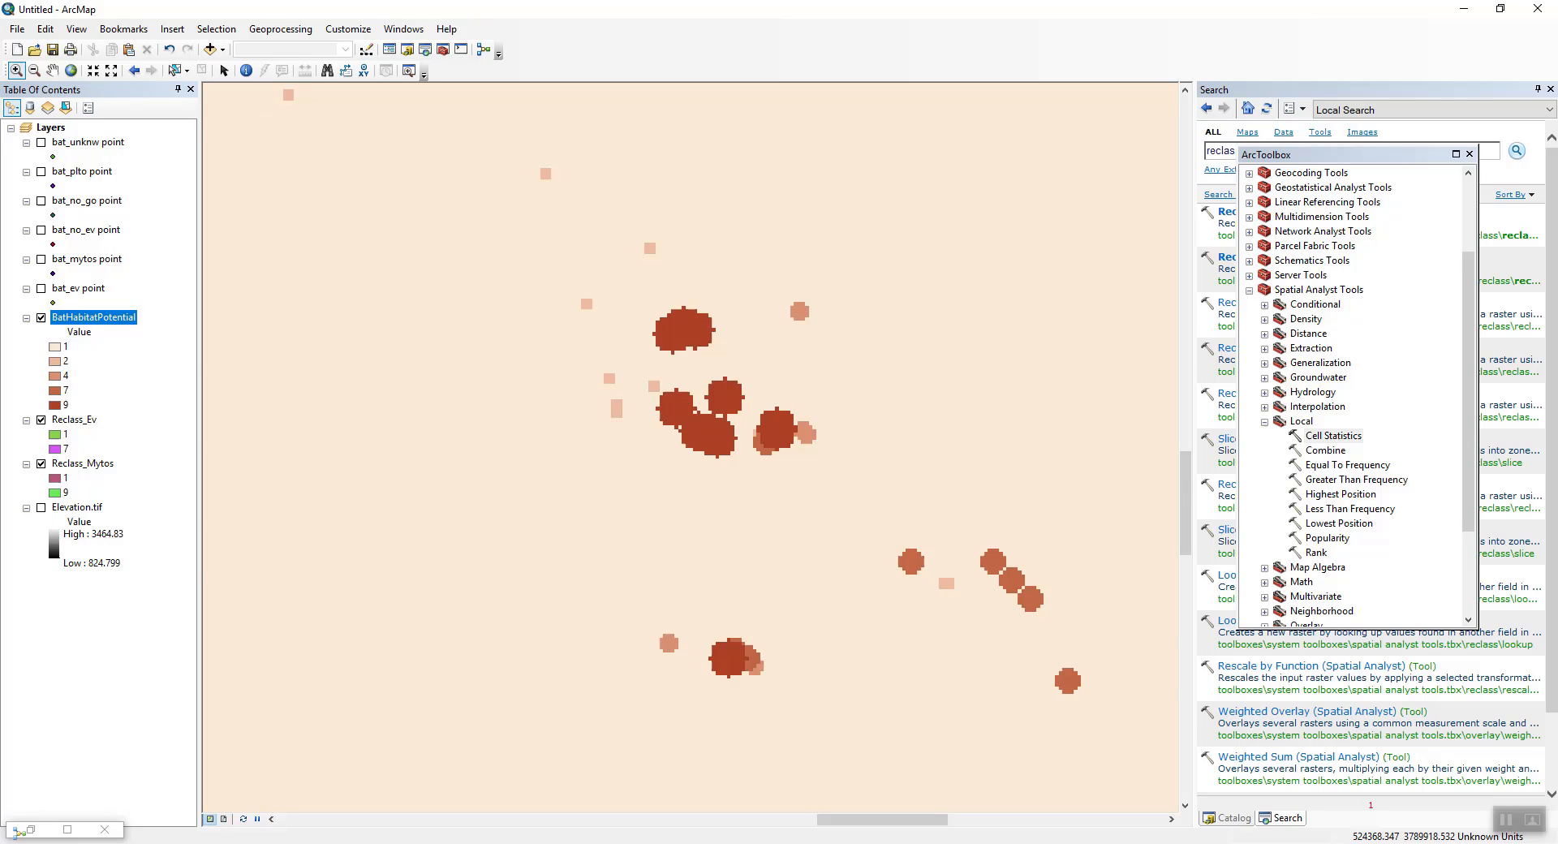
Show the full extent of the BatHabitatPotential layer in the map
{"action": "right_click", "coordinate": [93, 317]}
{"action": "left_click", "coordinate": [138, 402]}
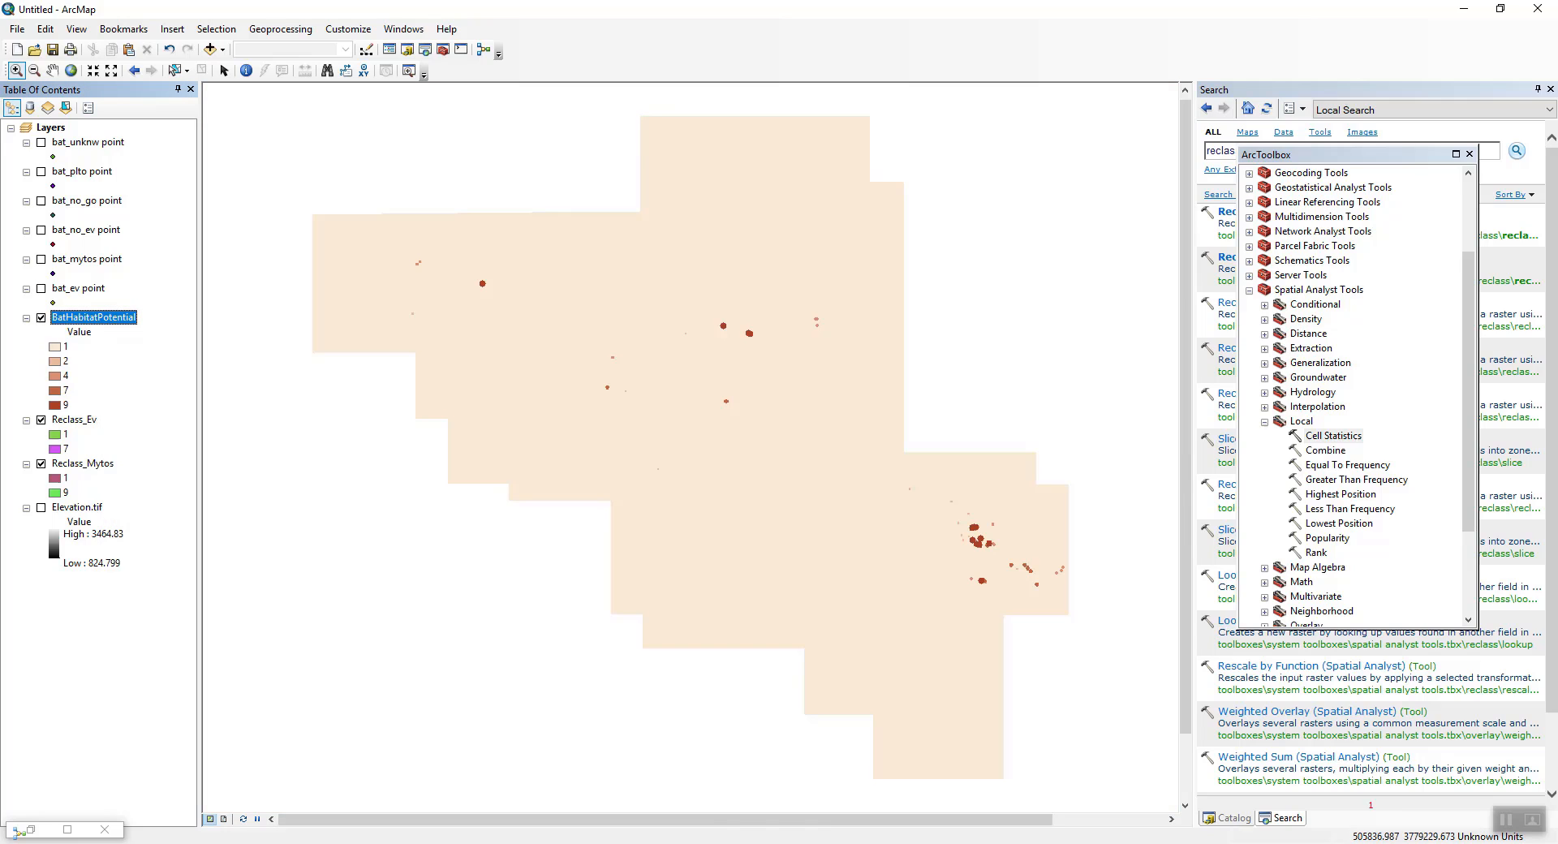
{"action": "mouse_move", "coordinate": [417, 843]}
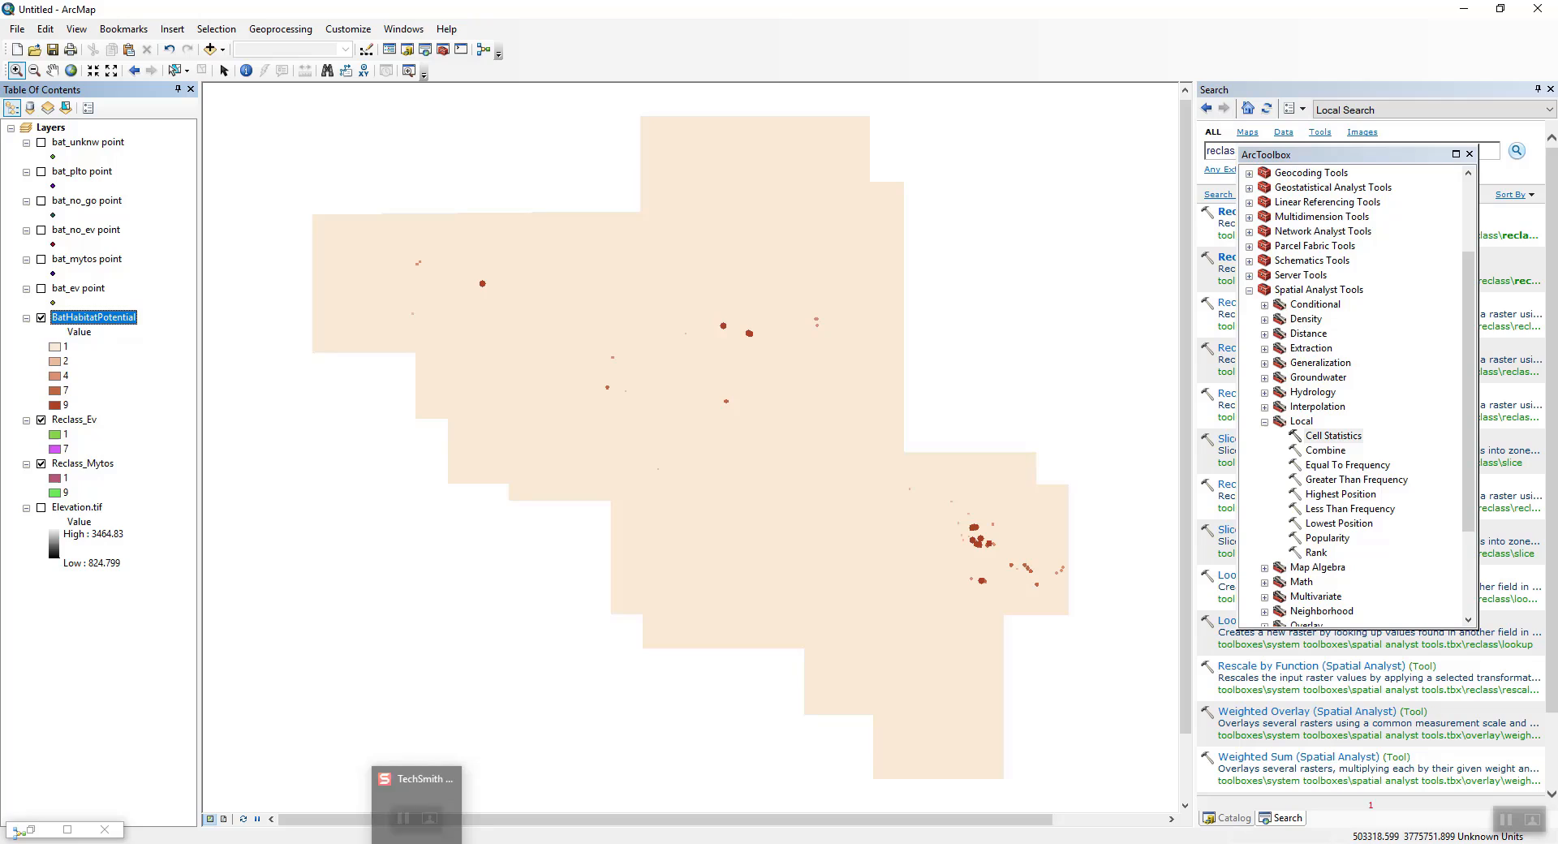